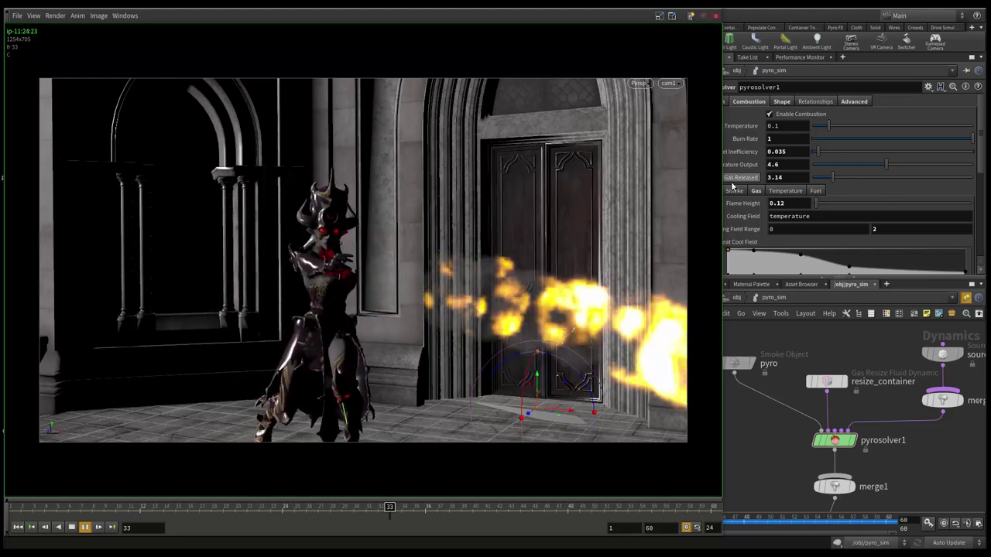
Move the MPlay flipbook of the pyro fireball into full view, then close it.
left_click_drag(455, 11, 483, 30)
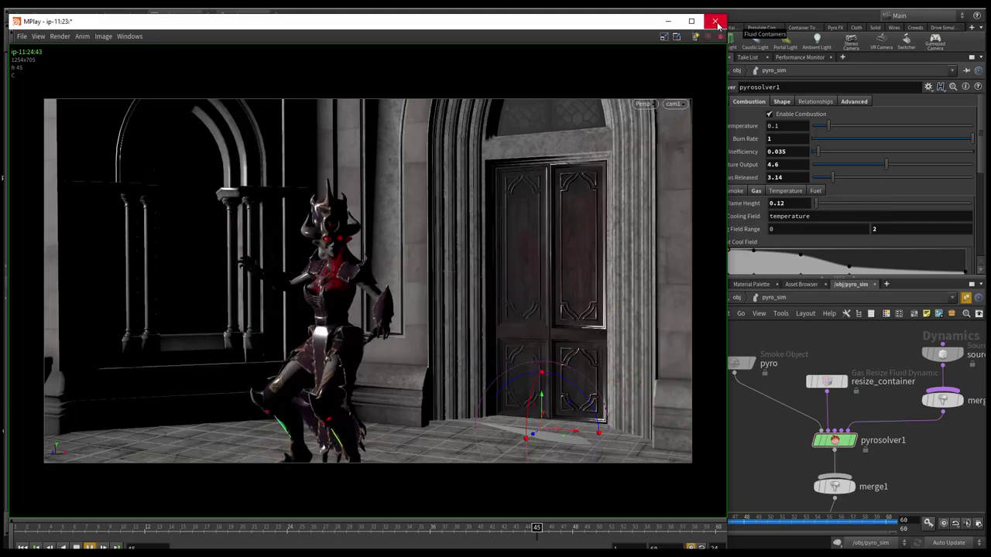
left_click(719, 26)
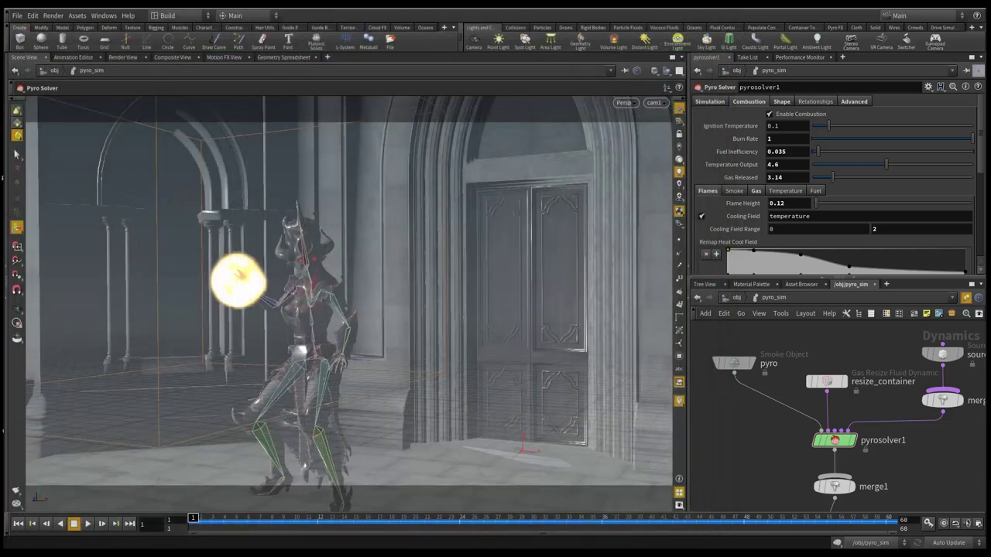
Go up from the pyro simulation to /obj and briefly play the scene animation.
key("u")
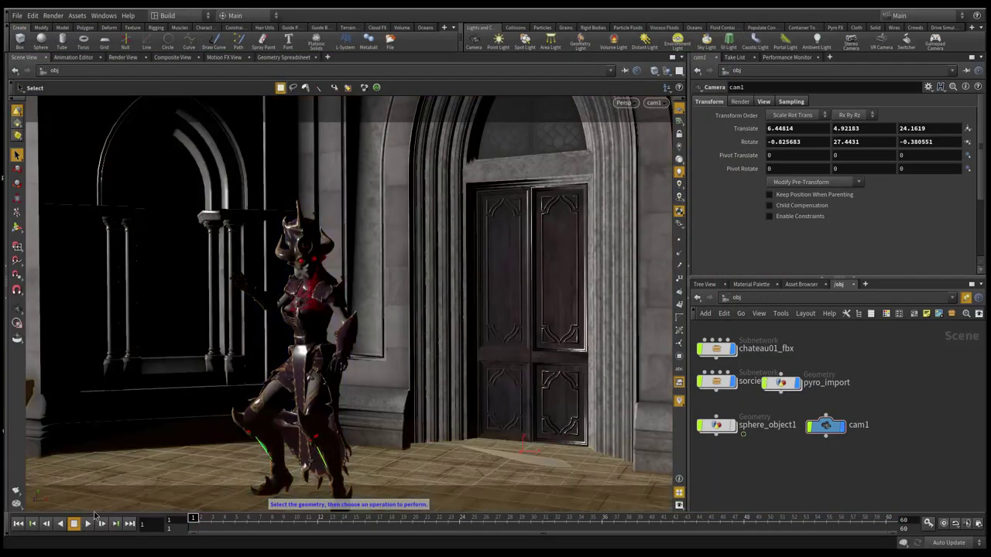
left_click(88, 524)
left_click(89, 524)
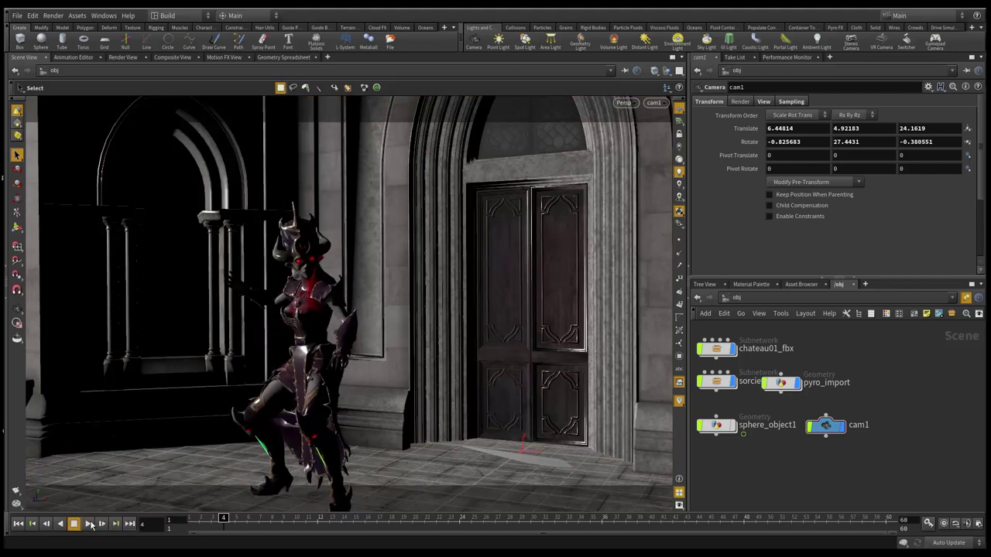
Scrub the sorceress's animation to frames 24 and 28, then select her in the viewport.
left_click_drag(223, 518, 459, 542)
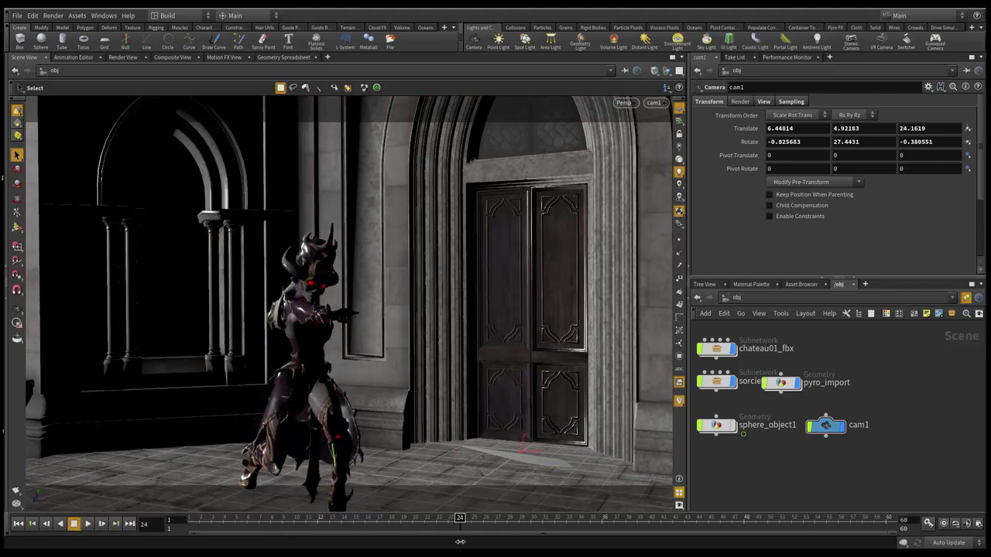
mouse_move(531, 541)
left_mouse_down()
mouse_move(740, 546)
mouse_move(536, 543)
left_mouse_up()
left_click_drag(433, 536, 430, 520)
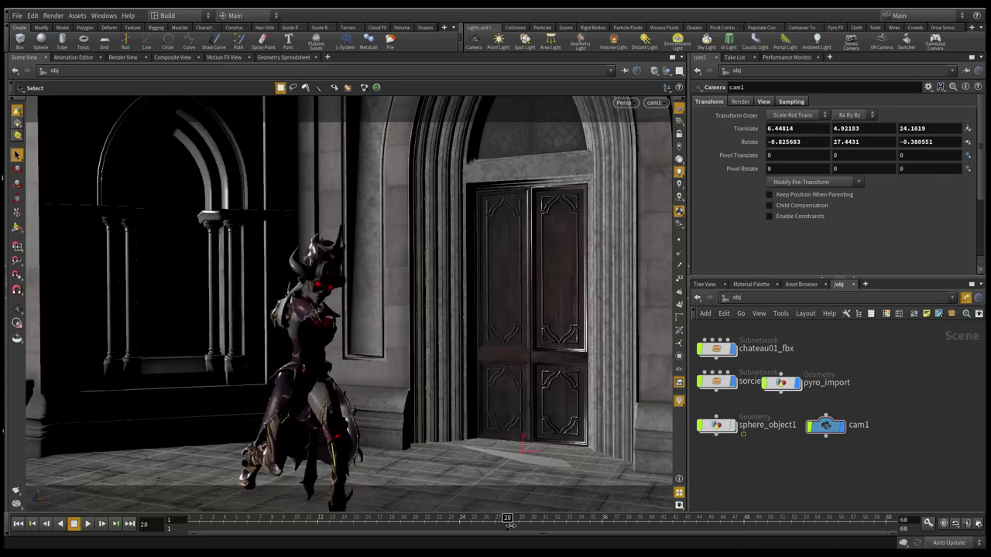
mouse_move(545, 526)
left_mouse_down()
mouse_move(460, 517)
mouse_move(554, 519)
mouse_move(198, 503)
left_mouse_up()
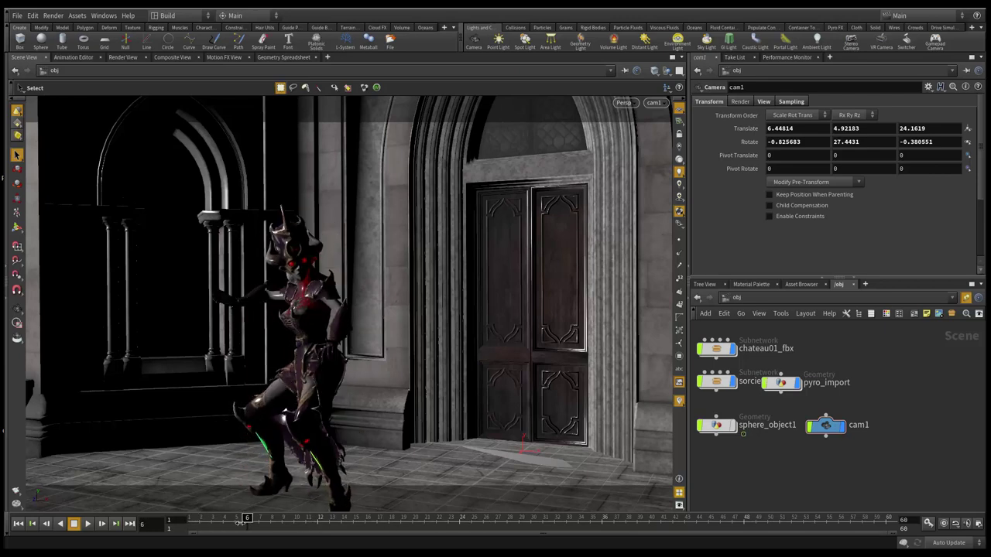
left_click(304, 478)
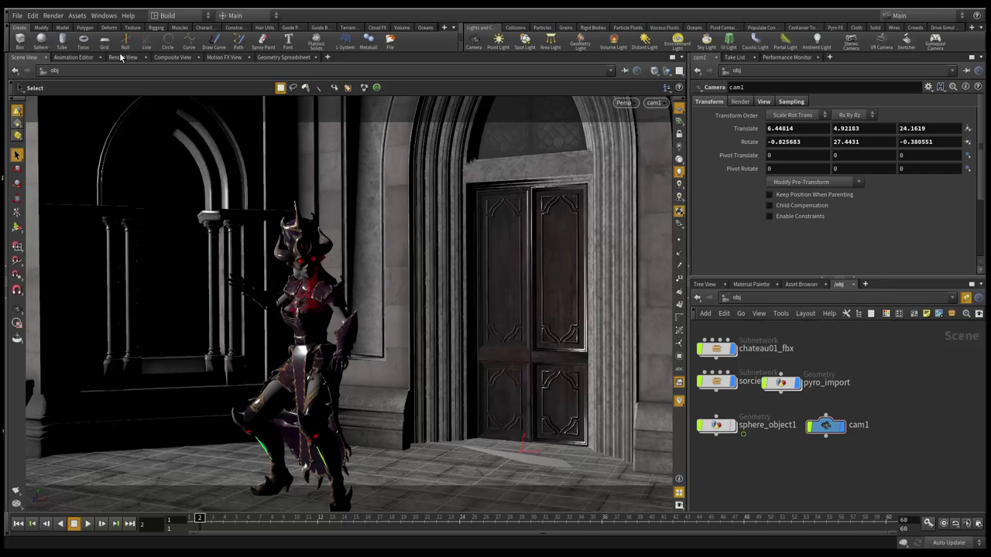
Add a sphere from the shelf, move pyro_import clear of sorciere01_fbx, and select sphere_object1.
left_click(43, 42)
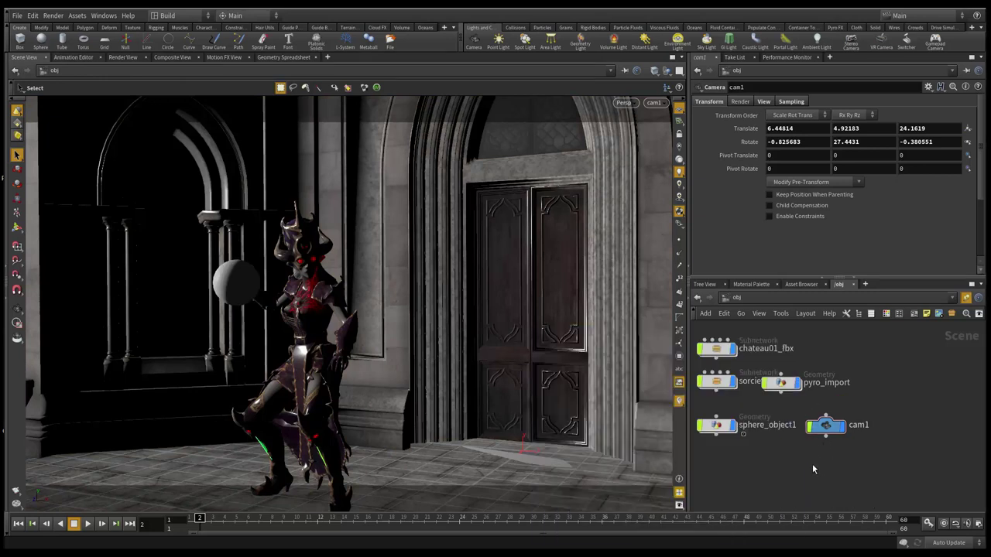
middle_click_drag(812, 468, 866, 485)
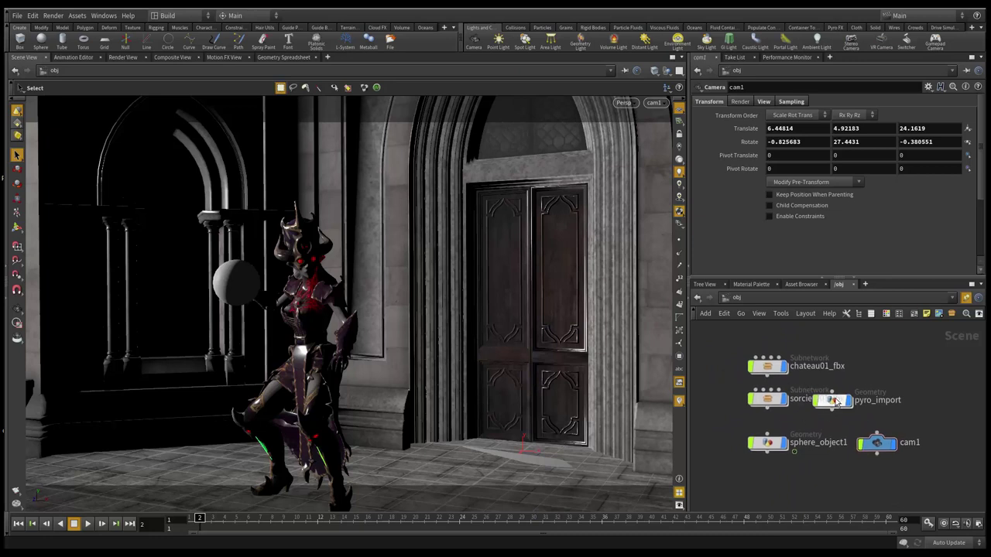
left_click_drag(836, 402, 879, 389)
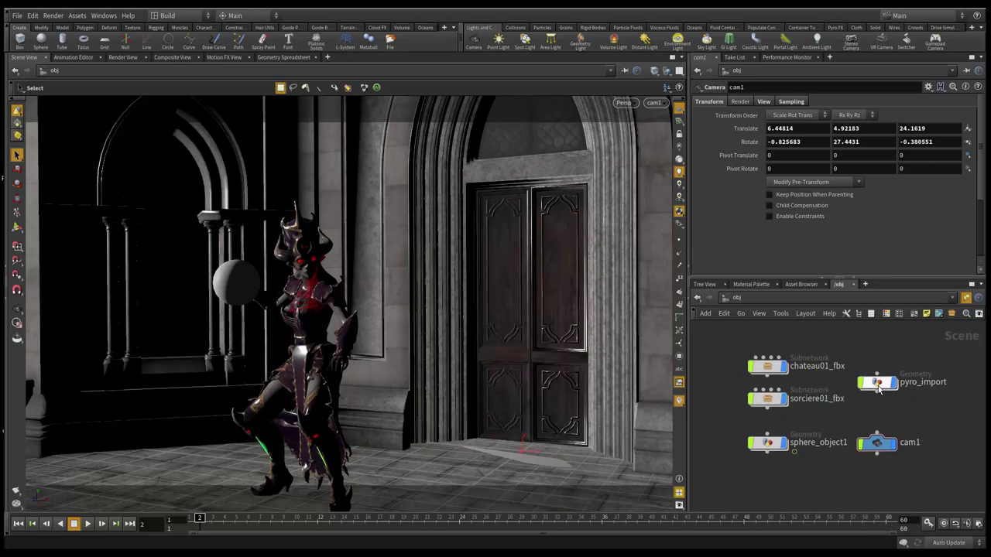
left_click_drag(767, 449, 770, 443)
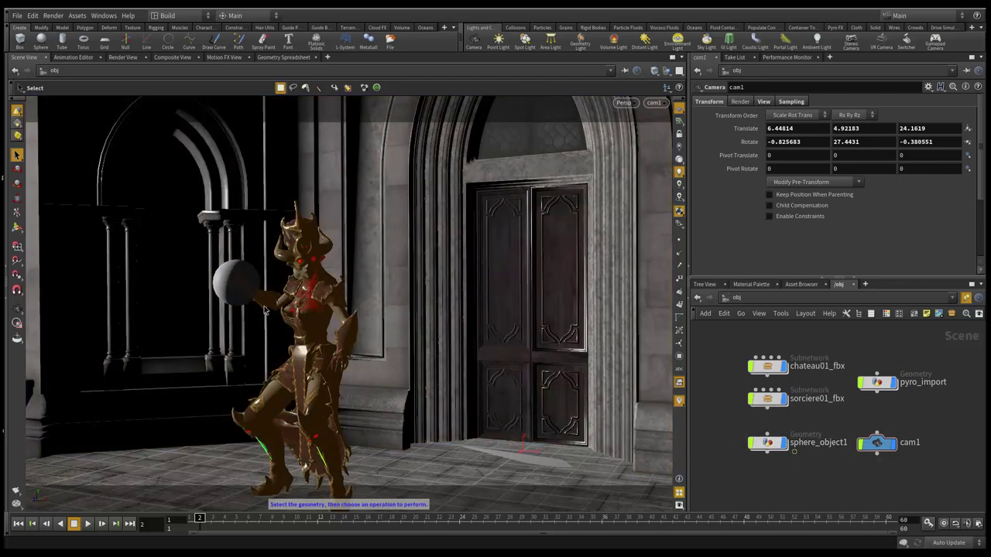
left_click(233, 290)
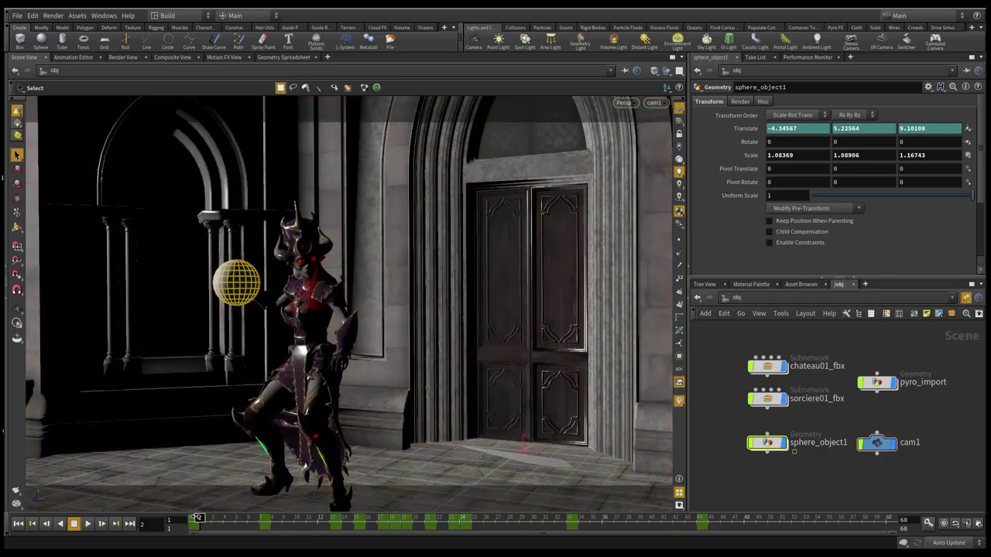
Scrub through frames 13 and 19, then back to frame 2, following the sphere's keyed path.
mouse_move(197, 517)
left_mouse_down()
mouse_move(531, 517)
mouse_move(244, 518)
mouse_move(498, 526)
mouse_move(542, 518)
mouse_move(201, 518)
mouse_move(264, 510)
mouse_move(202, 507)
left_mouse_up()
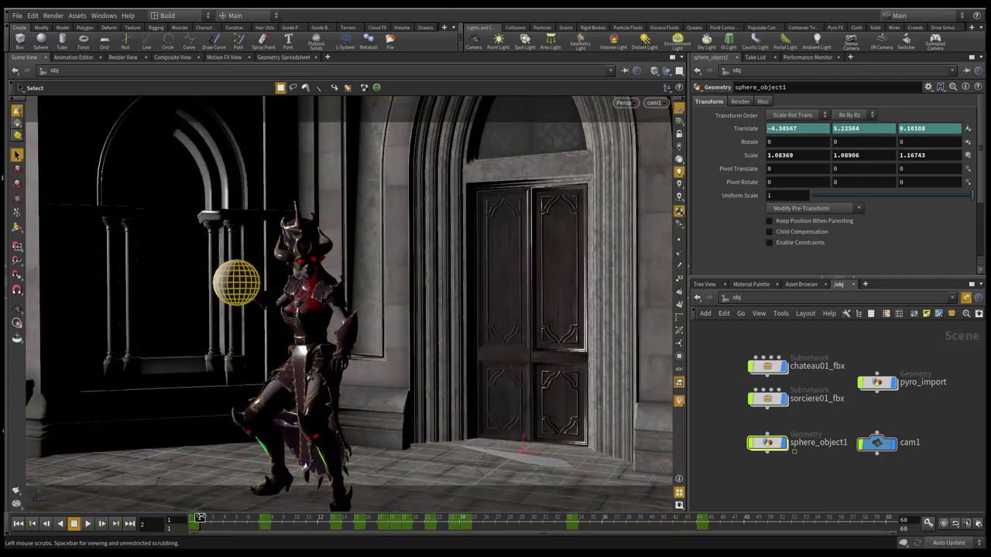
mouse_move(201, 517)
left_mouse_down()
mouse_move(495, 520)
mouse_move(436, 520)
mouse_move(501, 531)
mouse_move(190, 521)
left_mouse_up()
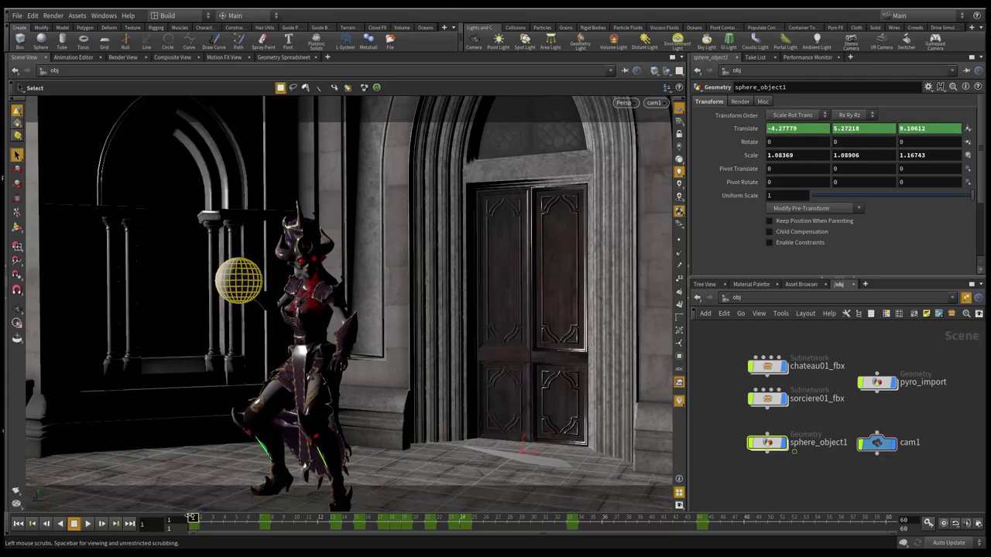
mouse_move(192, 518)
left_mouse_down()
mouse_move(555, 536)
mouse_move(465, 531)
left_mouse_up()
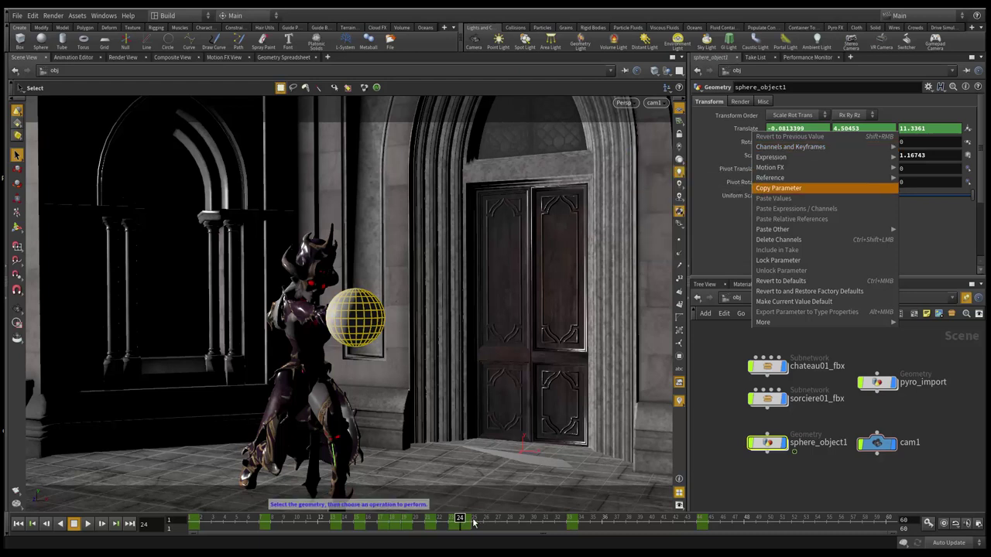
Check the sphere at frame 29 and its Translate keyframe options, then return to frame 14.
left_click(509, 526)
left_click_drag(459, 517, 514, 521)
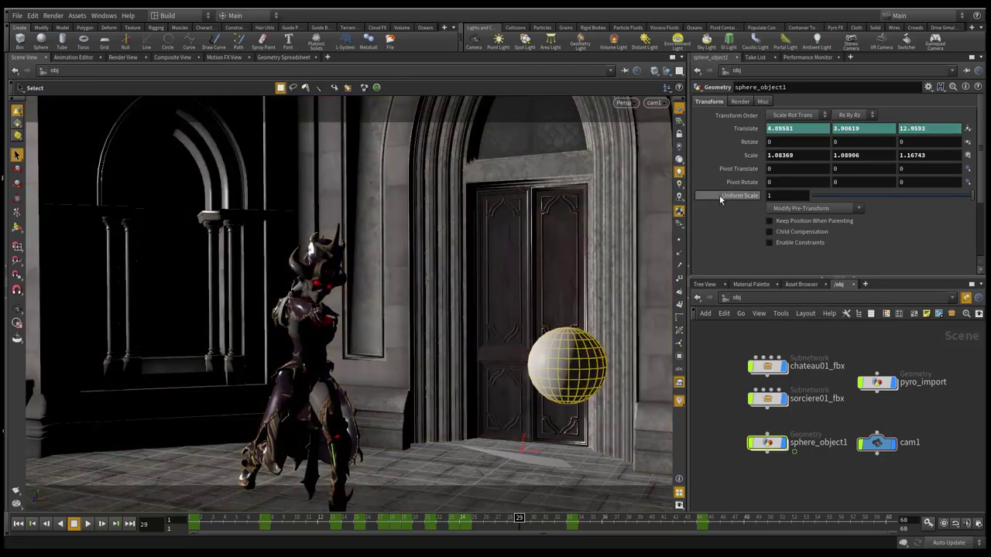
right_click(755, 132)
mouse_move(790, 147)
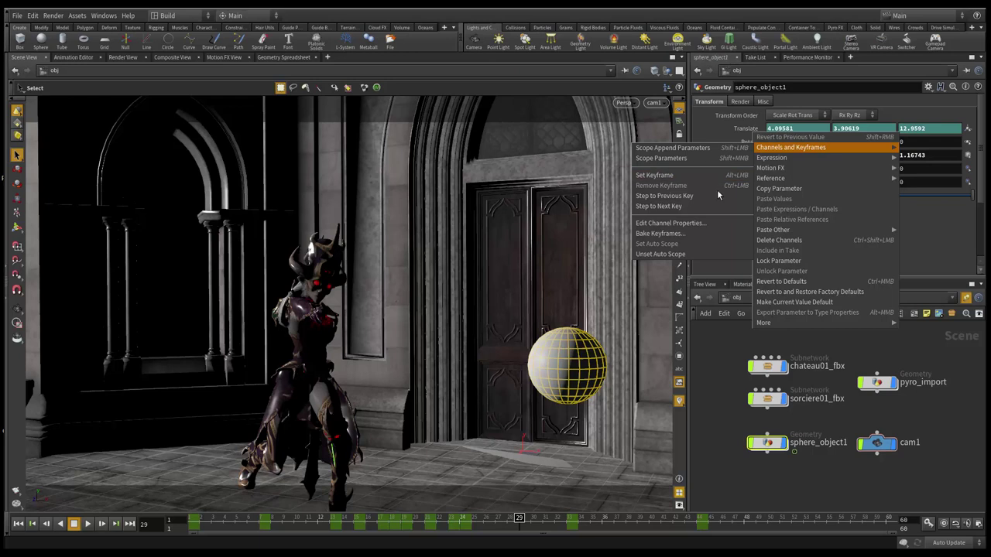
key("Escape")
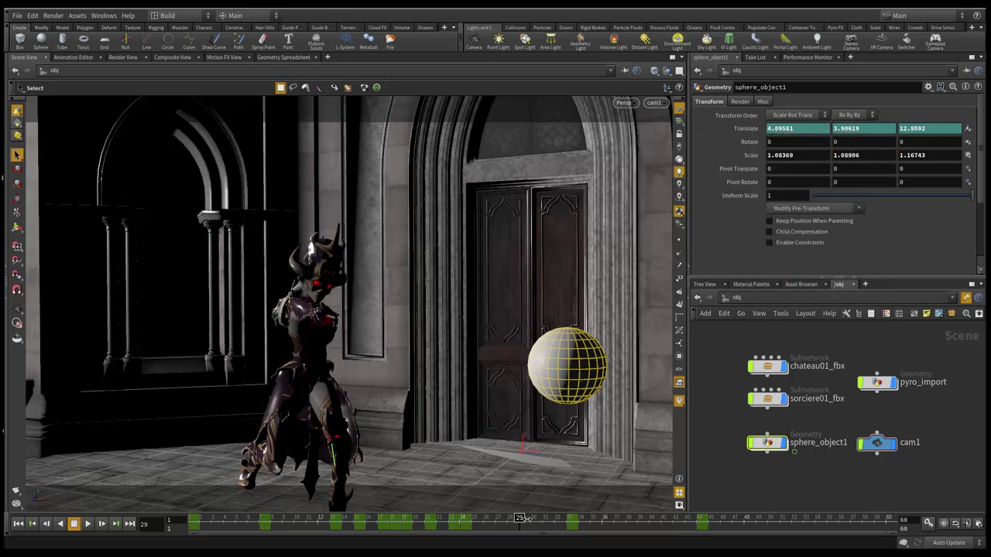
mouse_move(546, 523)
left_mouse_down()
mouse_move(198, 490)
mouse_move(460, 514)
mouse_move(341, 503)
left_mouse_up()
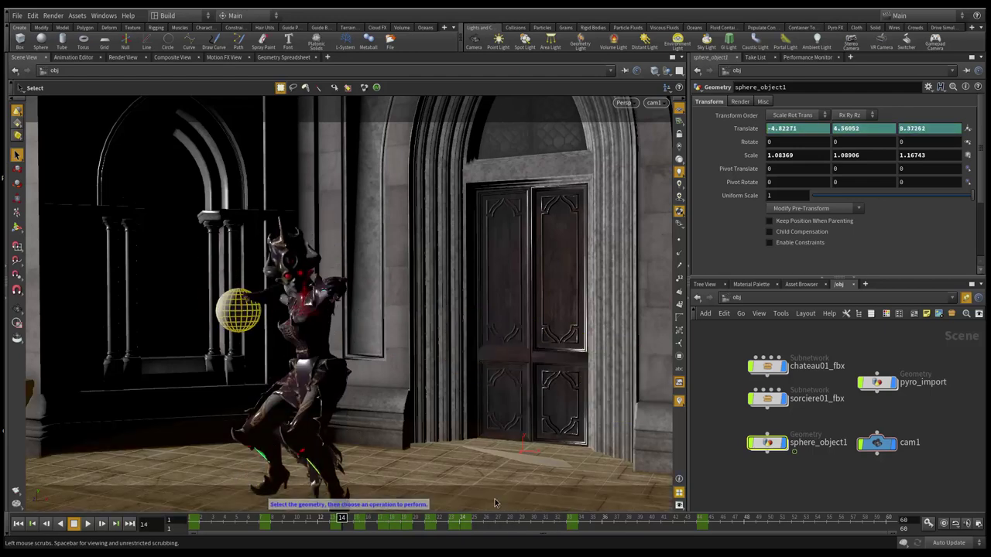
mouse_move(880, 447)
left_mouse_down()
mouse_move(883, 456)
mouse_move(882, 447)
left_mouse_up()
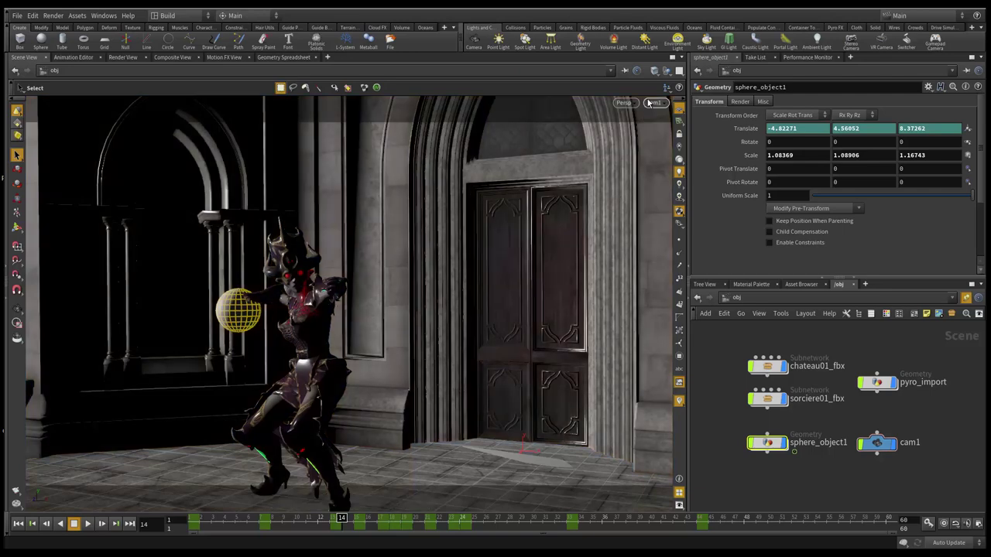
Look over the camera and view menus unchanged, then dive into cam1's file1, camOrigin and xform1 network.
left_click(653, 103)
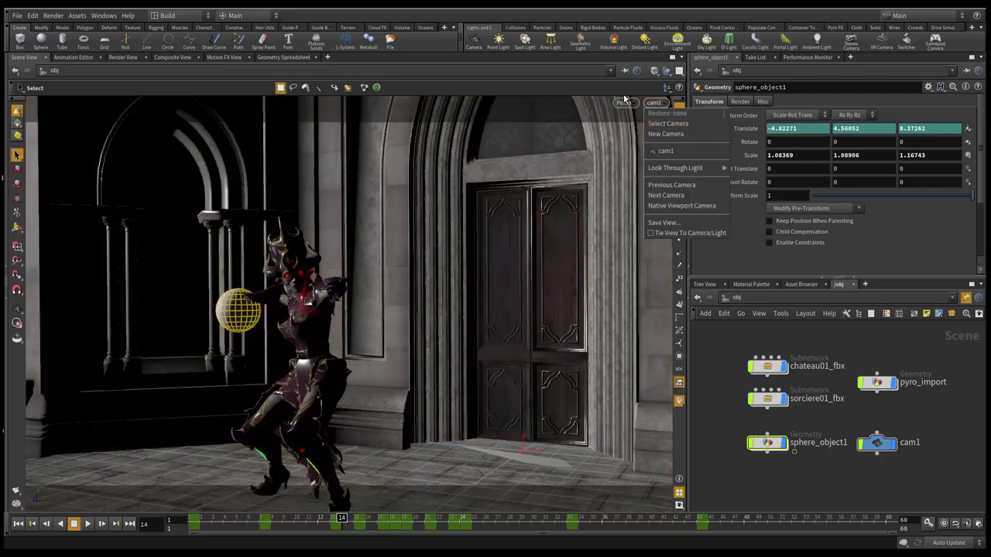
left_click(621, 92)
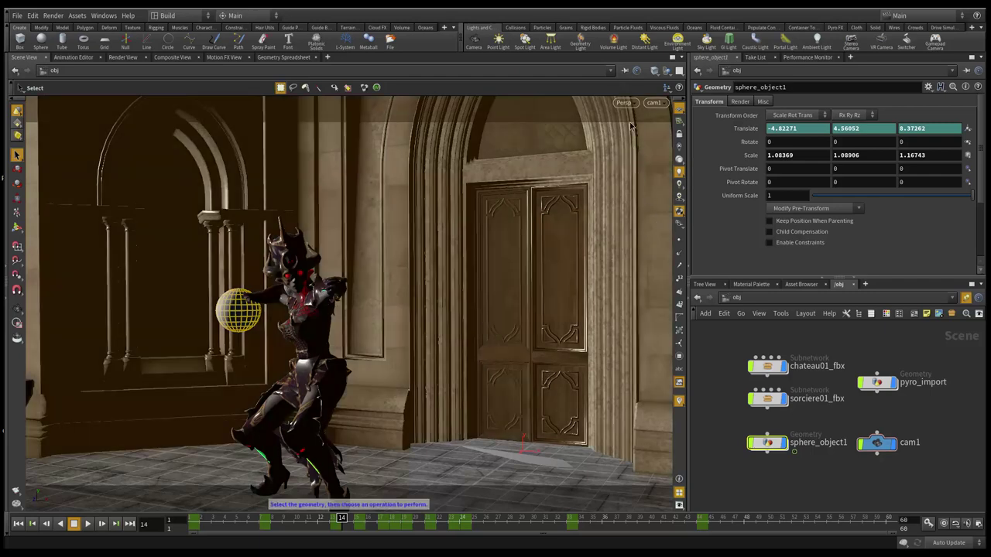
left_click(624, 104)
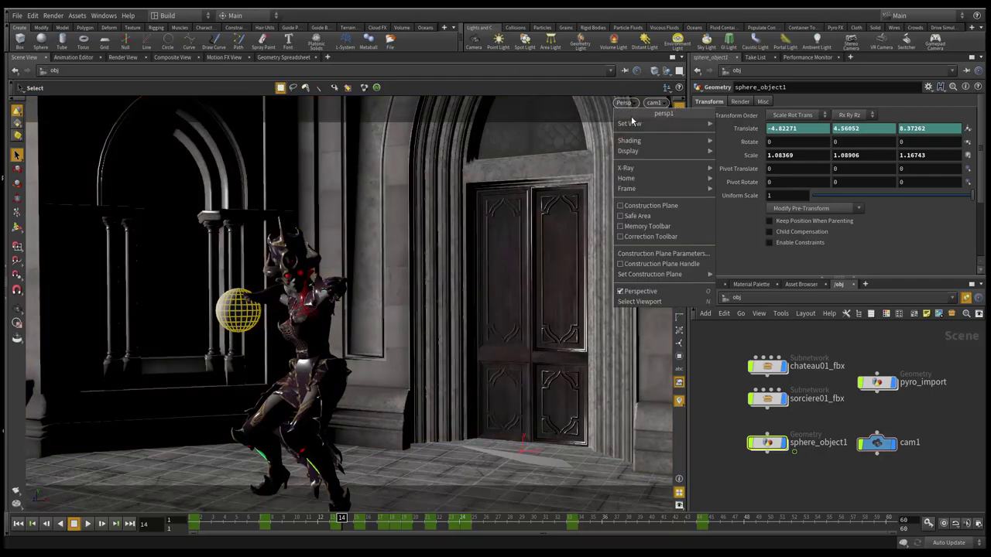
mouse_move(630, 124)
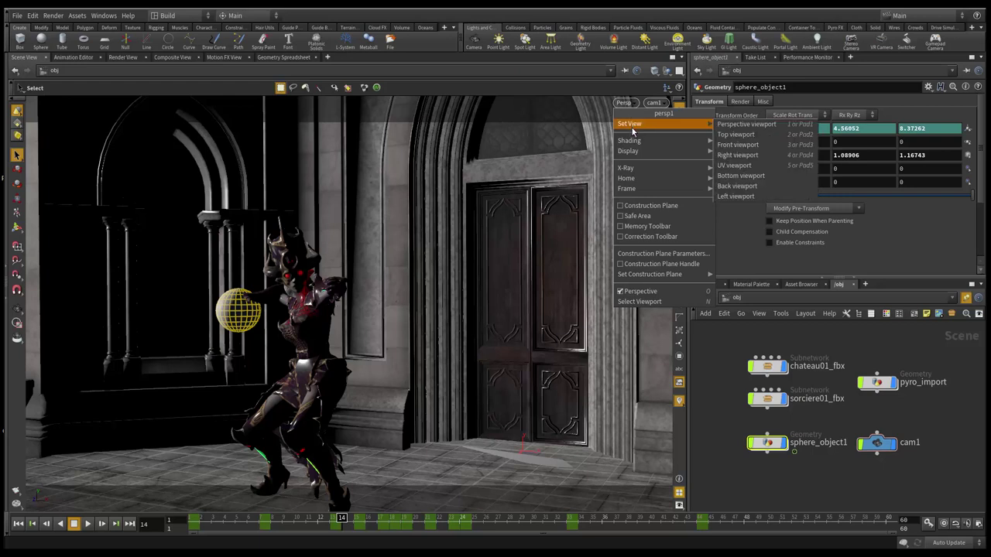
left_click(879, 445)
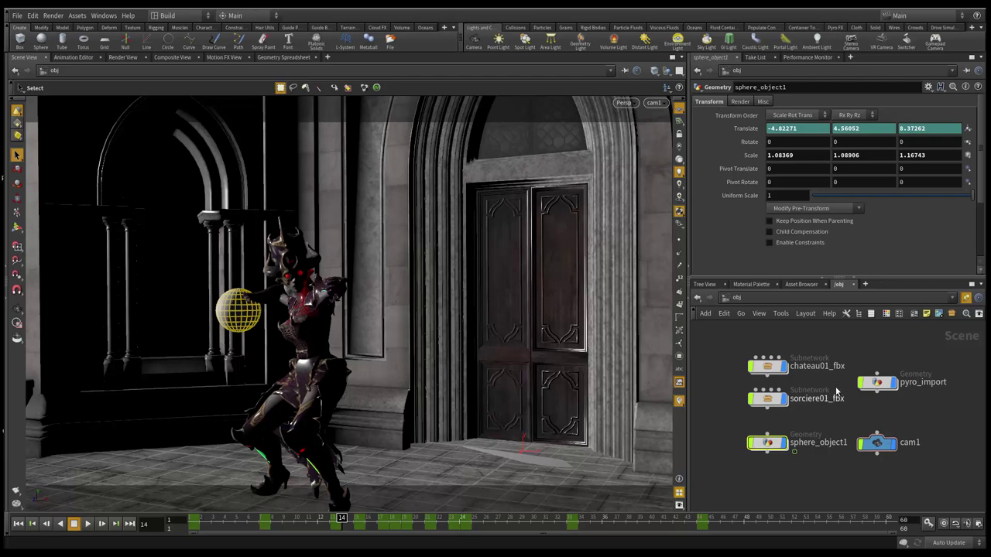
double_click(877, 441)
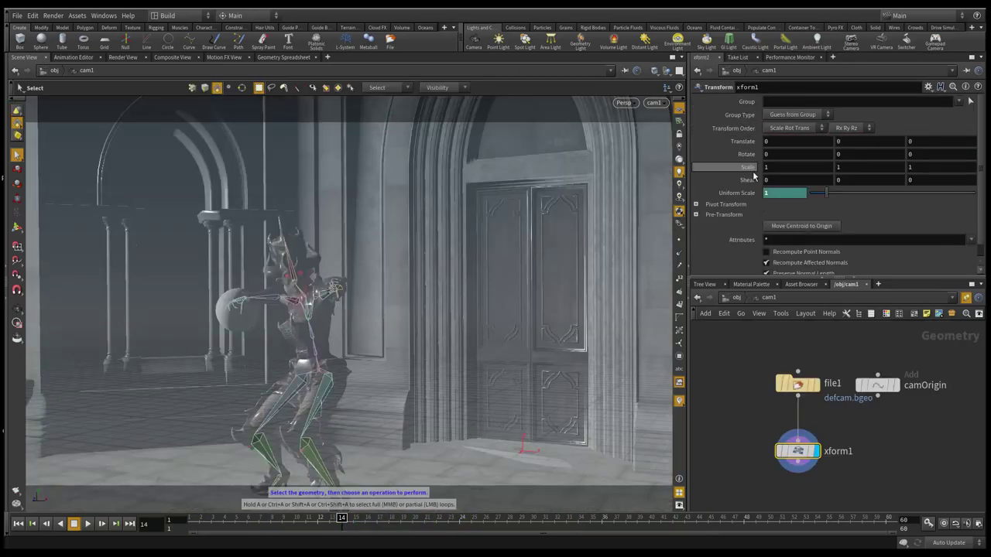
Re-enter cam1 and inspect its file1 and camOrigin node settings.
left_click(735, 298)
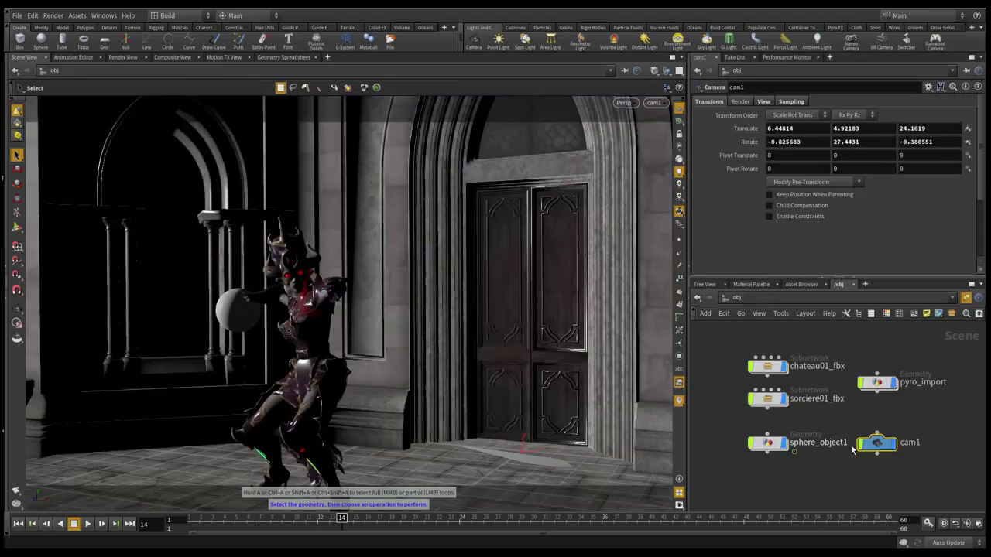
double_click(879, 444)
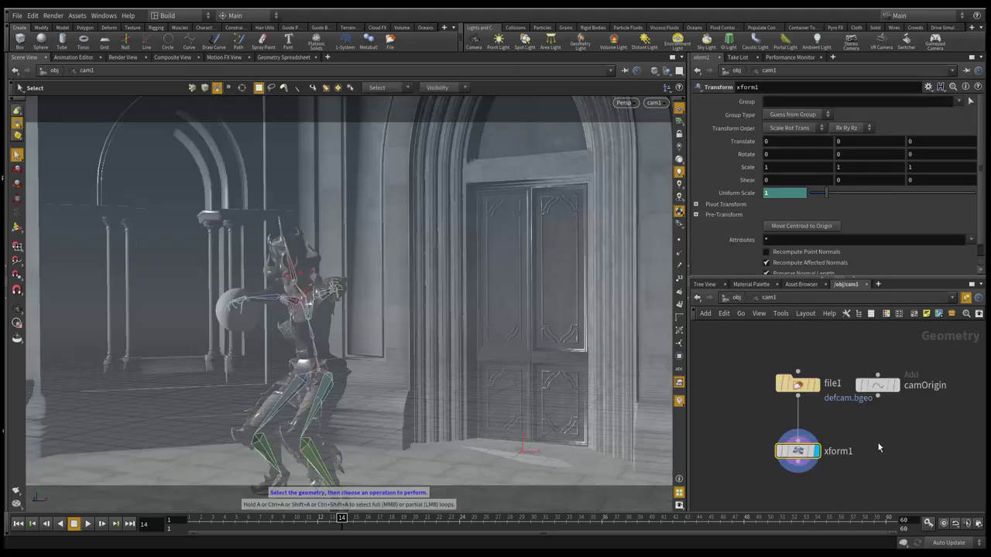
left_click(802, 389)
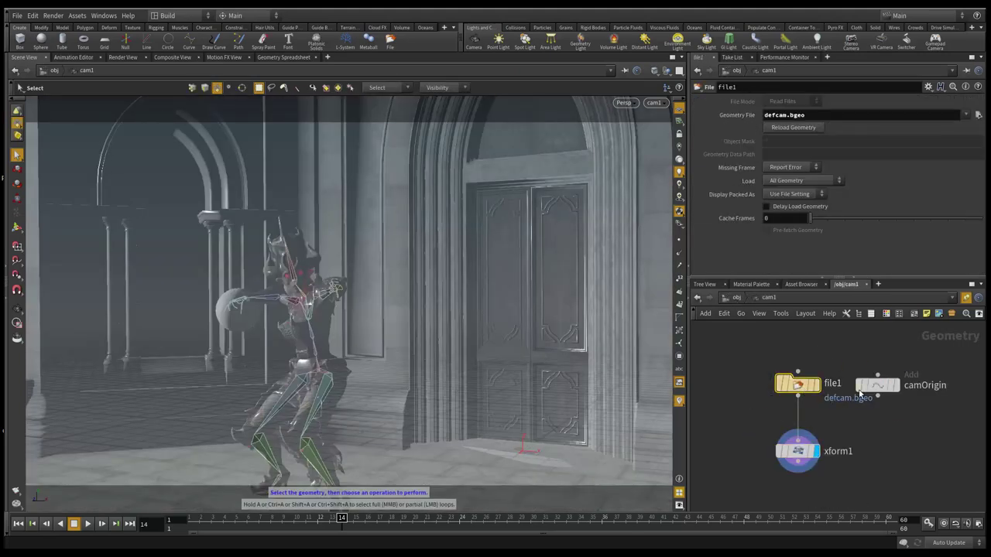
left_click(877, 389)
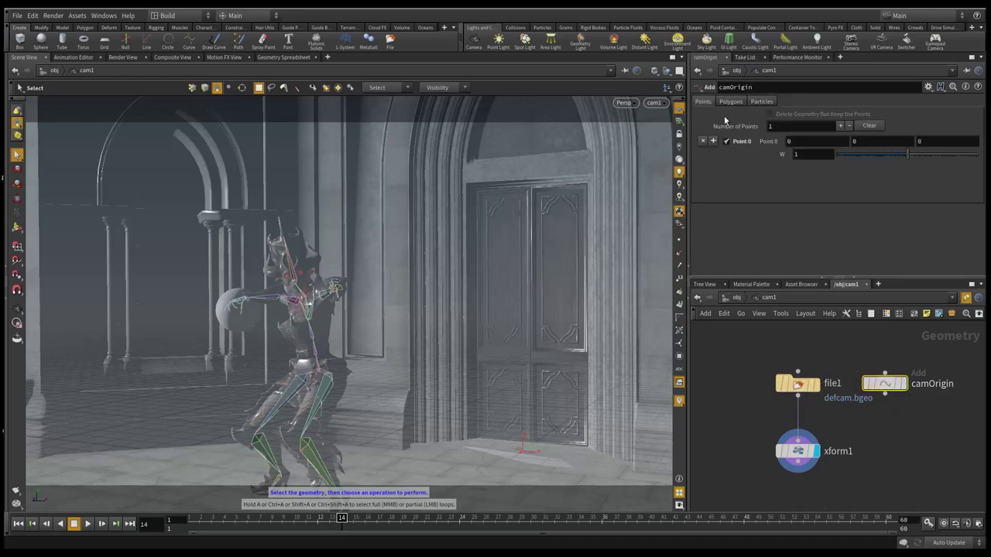
Back at /obj, reposition cam1 and sphere_object1, and delete the pyro_import node.
mouse_move(735, 298)
left_click(736, 297)
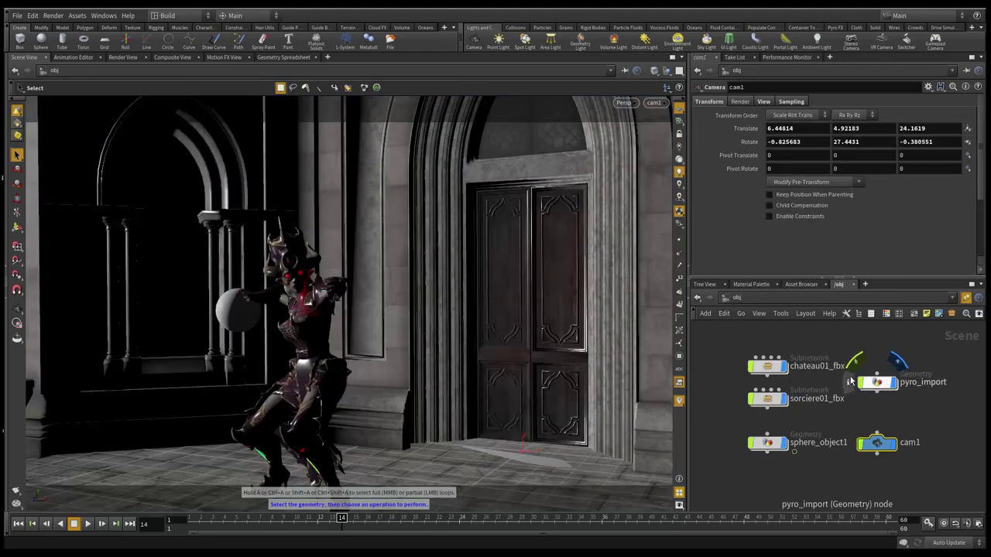
left_click_drag(879, 443, 896, 430)
left_click_drag(772, 448, 893, 465)
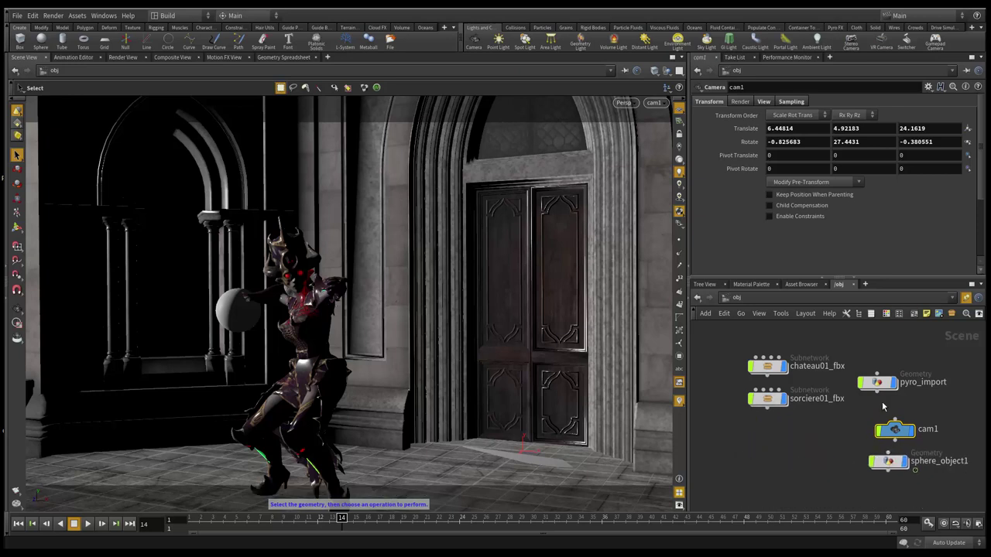
left_click_drag(854, 361, 979, 402)
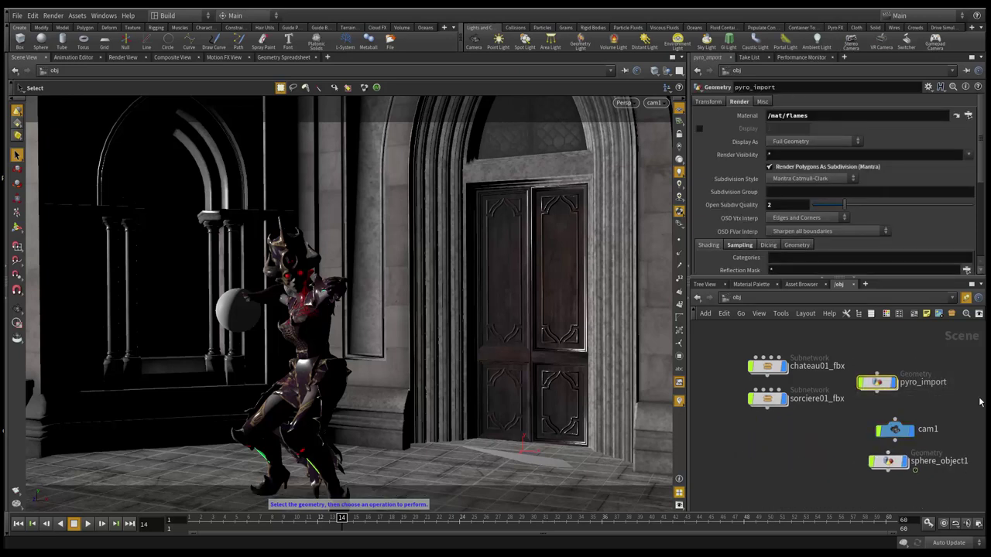
key("Delete")
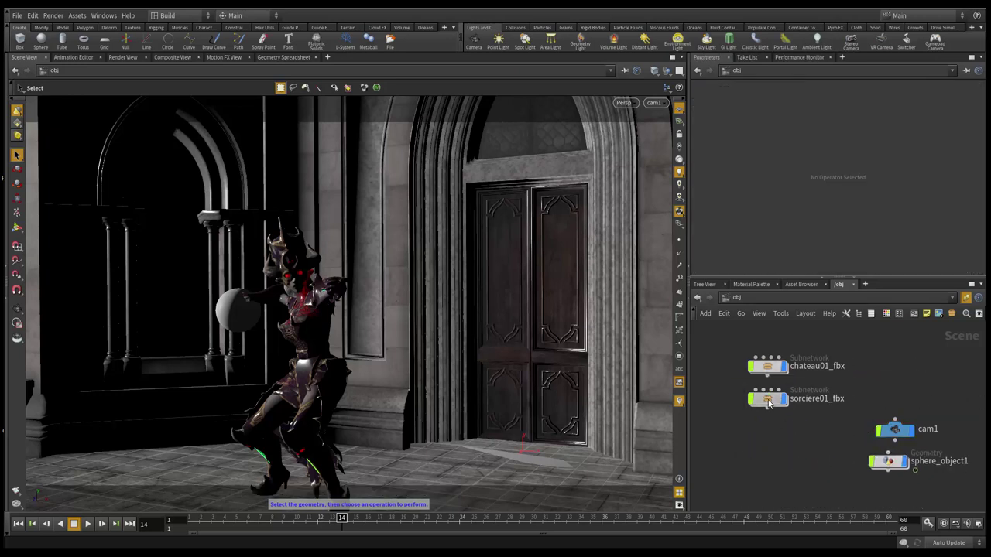
Nudge the sorciere01_fbx node down, deselect it, and show the sorceress's bones through X-ray.
left_click_drag(767, 398, 767, 411)
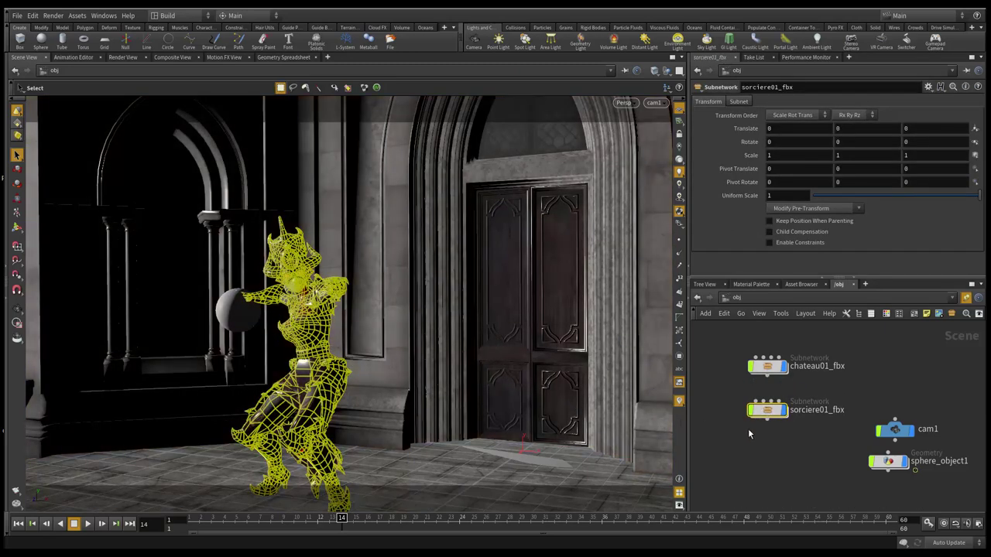
left_click(748, 428)
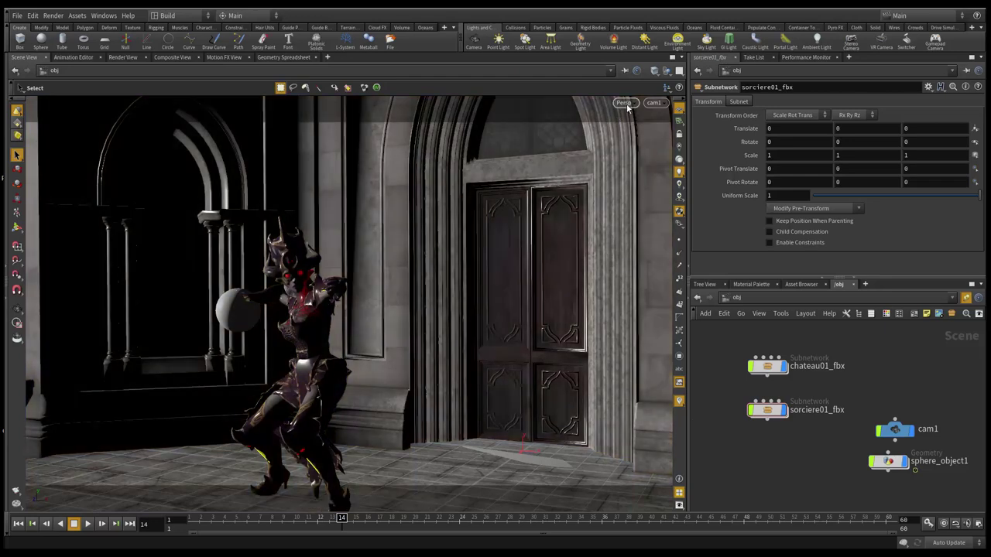
left_click(623, 102)
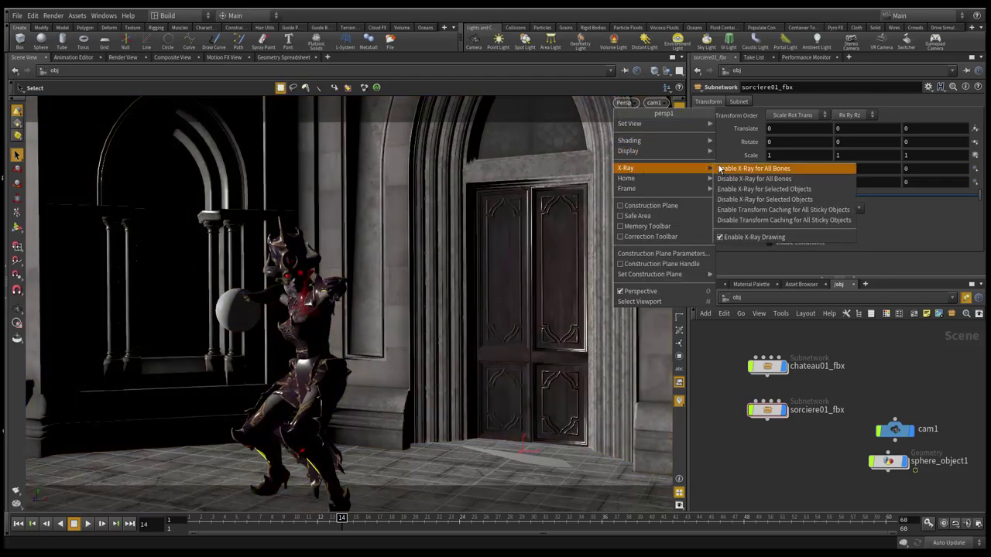
left_click(762, 172)
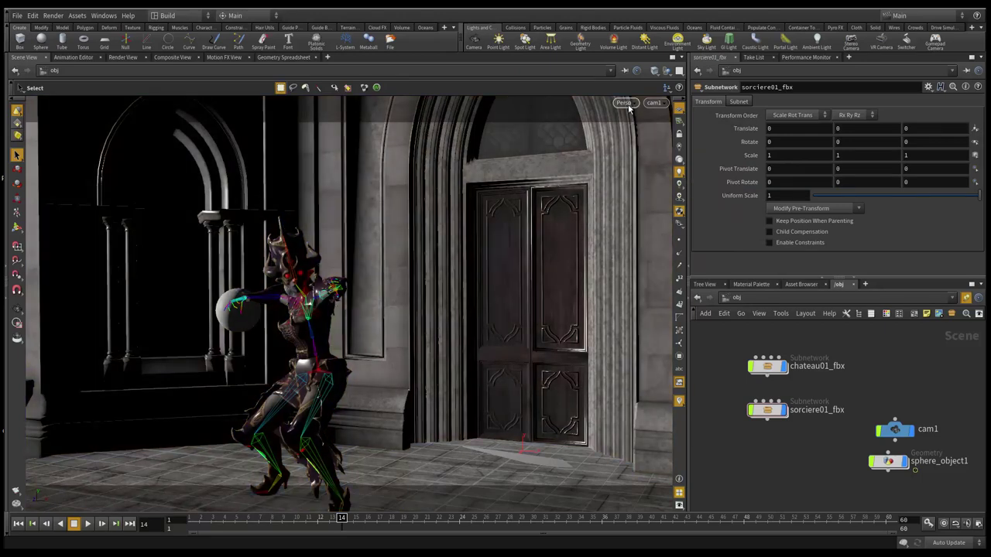
Enable then disable X-ray for all bones, and select the castle's batiment_bas geometry.
left_click(628, 107)
mouse_move(629, 141)
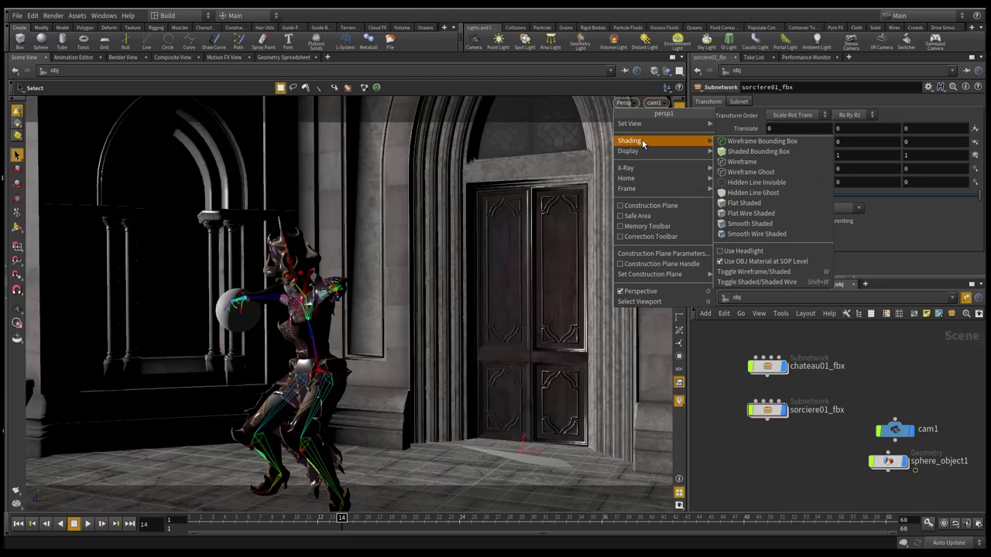
left_click(740, 168)
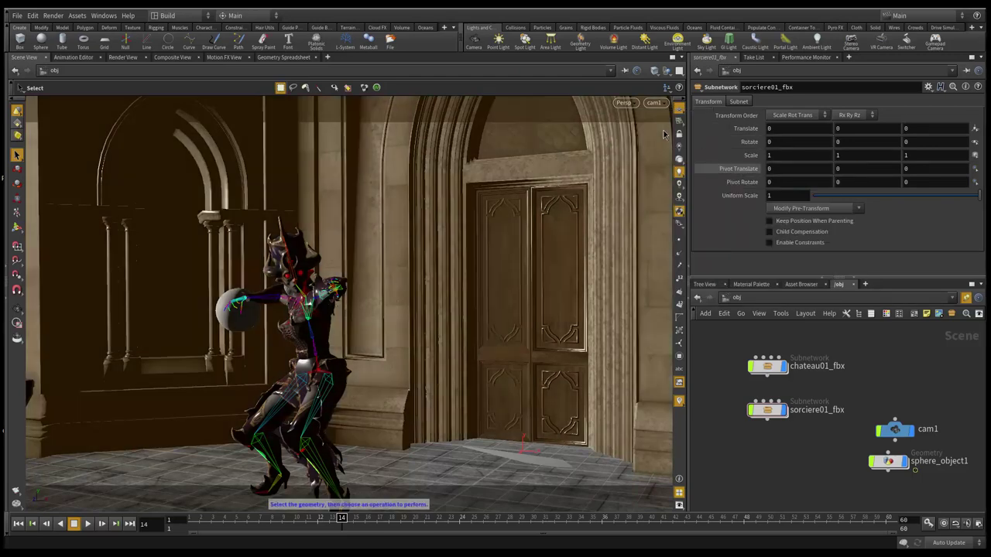
left_click(623, 103)
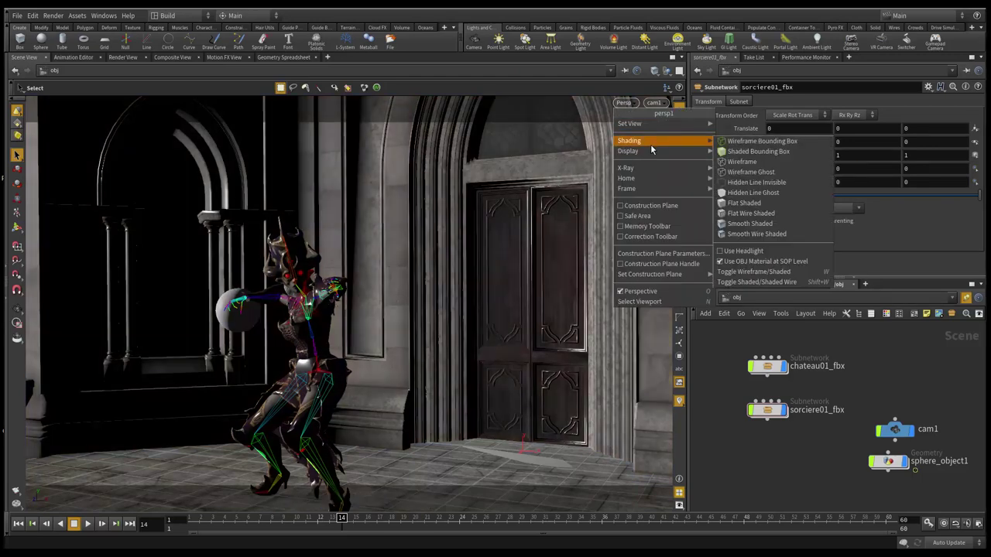
mouse_move(626, 178)
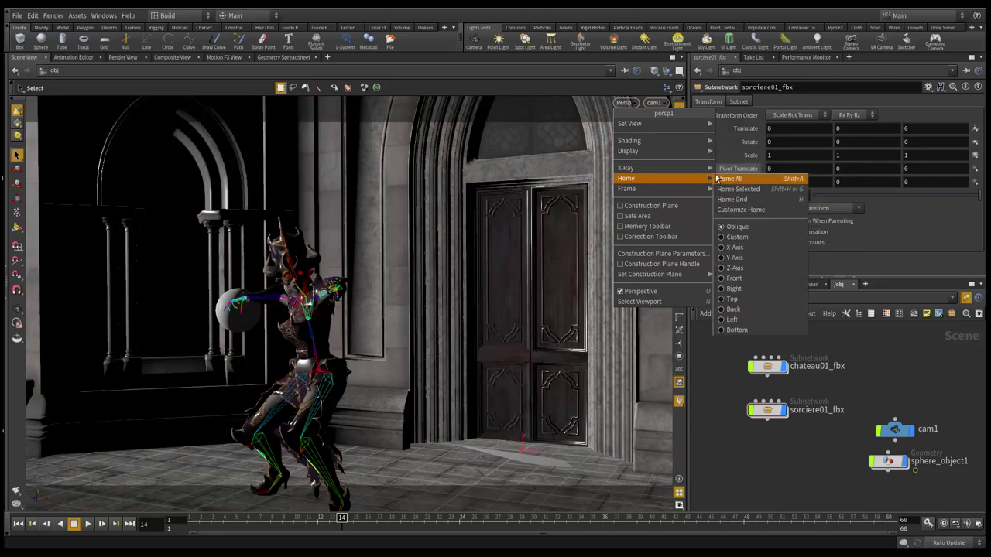
left_click(735, 179)
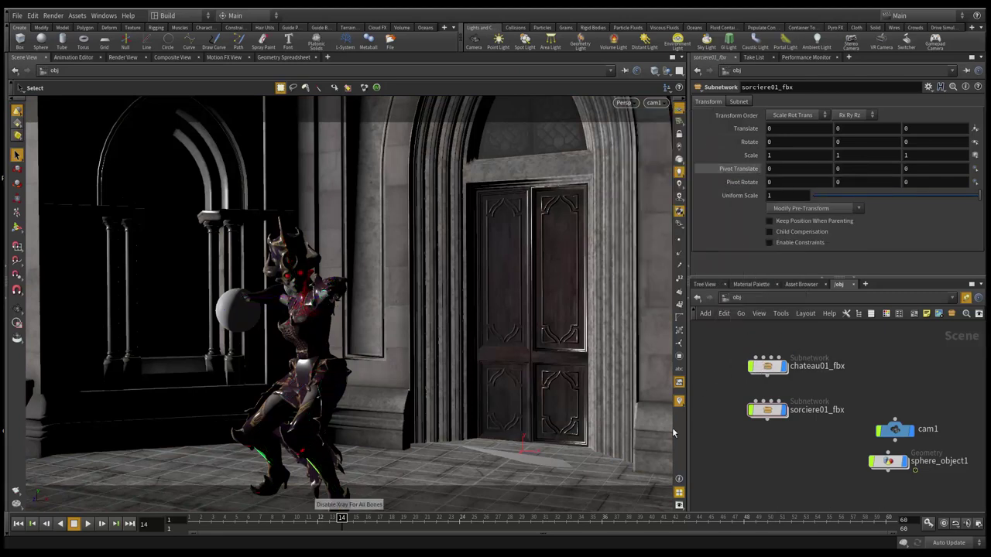
left_click(612, 395)
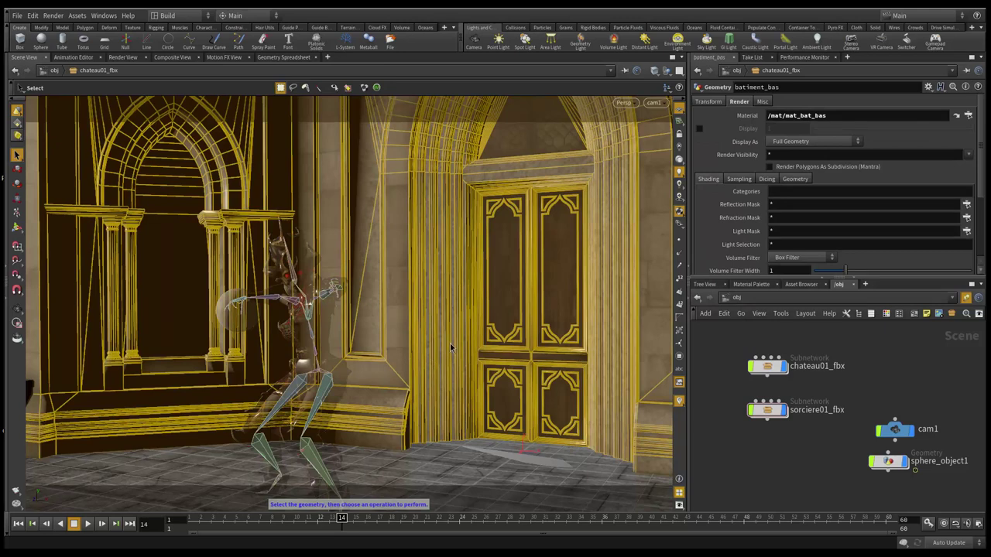
Deselect the castle, toggle the sorceress selection, then place sphere_object1 beneath sorciere01_fbx.
left_click(762, 447)
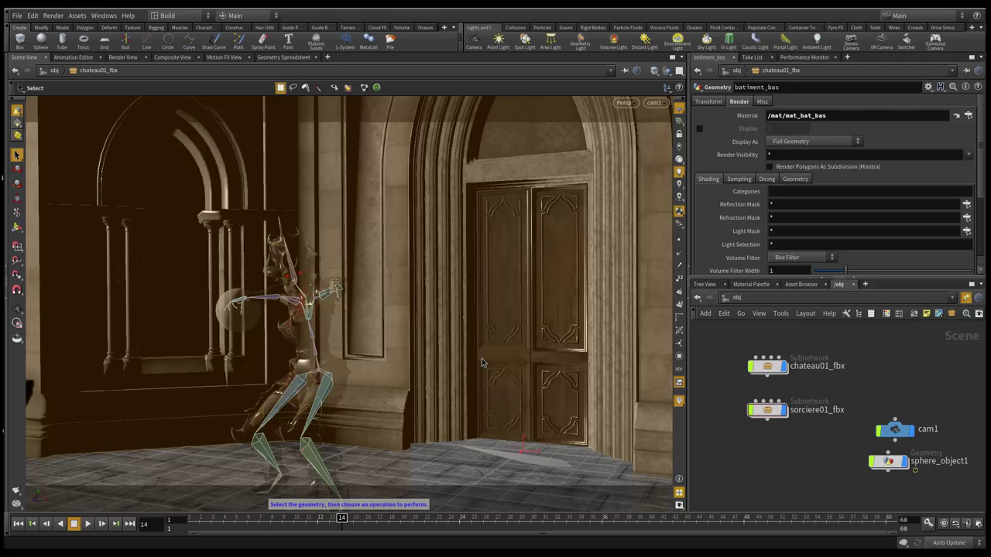
left_click(284, 384)
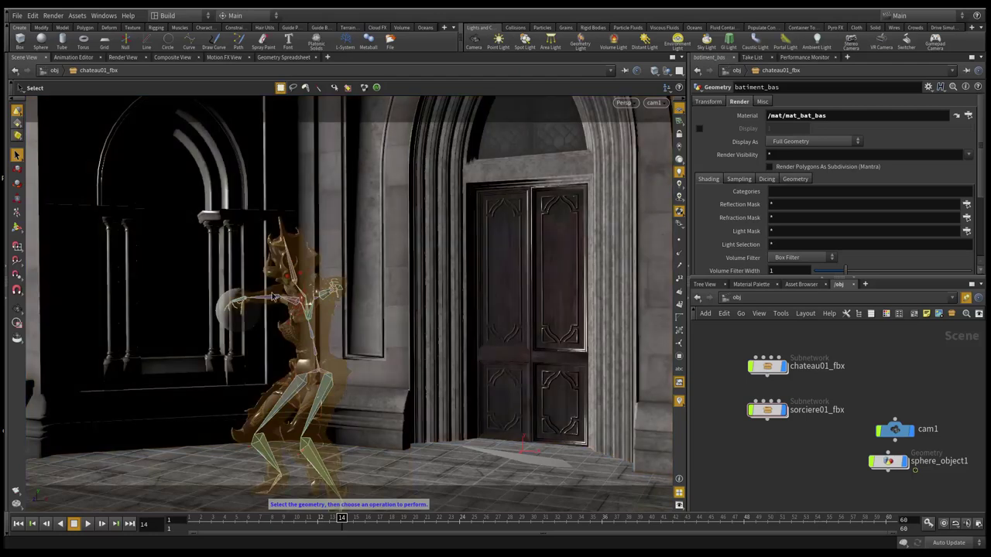
left_click(380, 380)
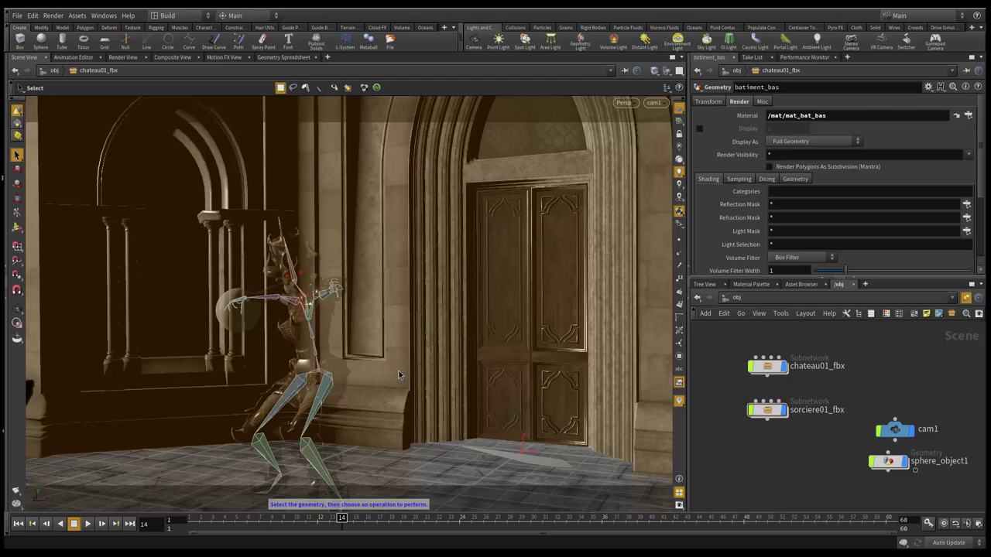
left_click(297, 355)
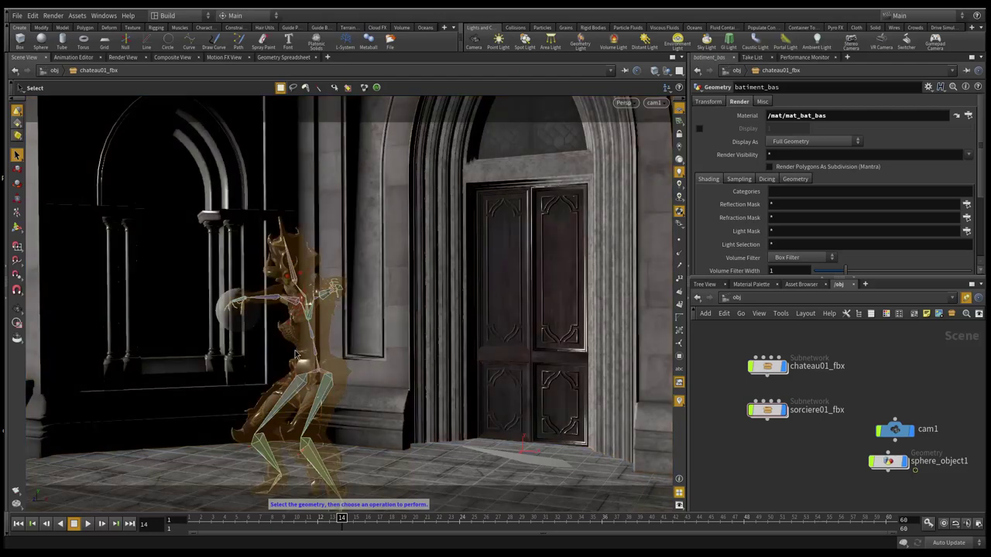
left_click(296, 355)
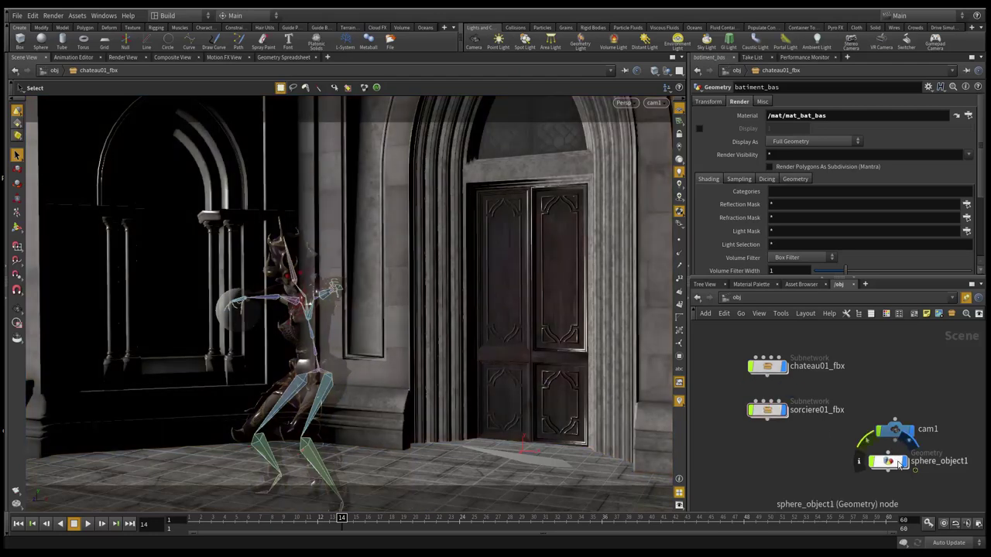
left_click_drag(895, 465, 773, 452)
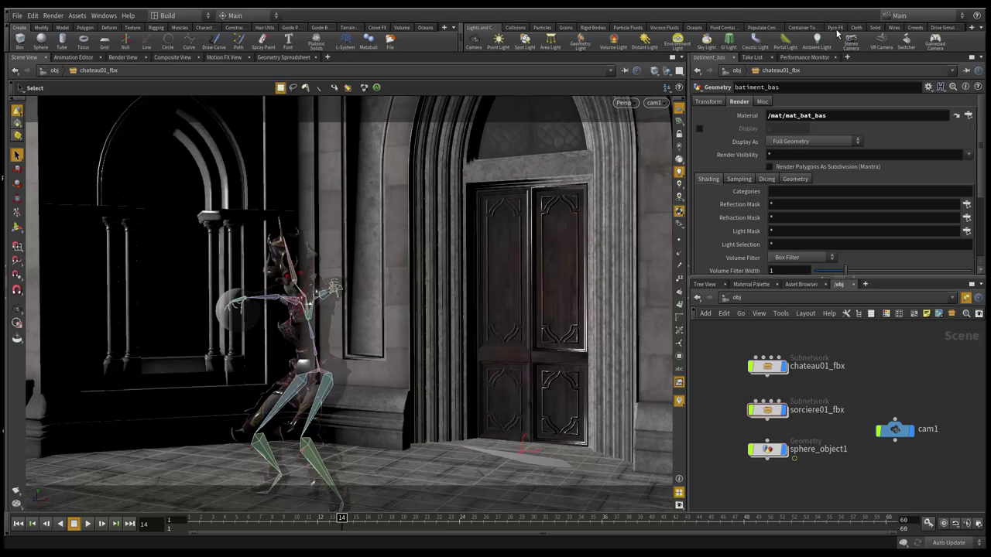
Switch the shelf to Pyro FX to show the Flames, Explosion and Fireball tools.
left_click(835, 31)
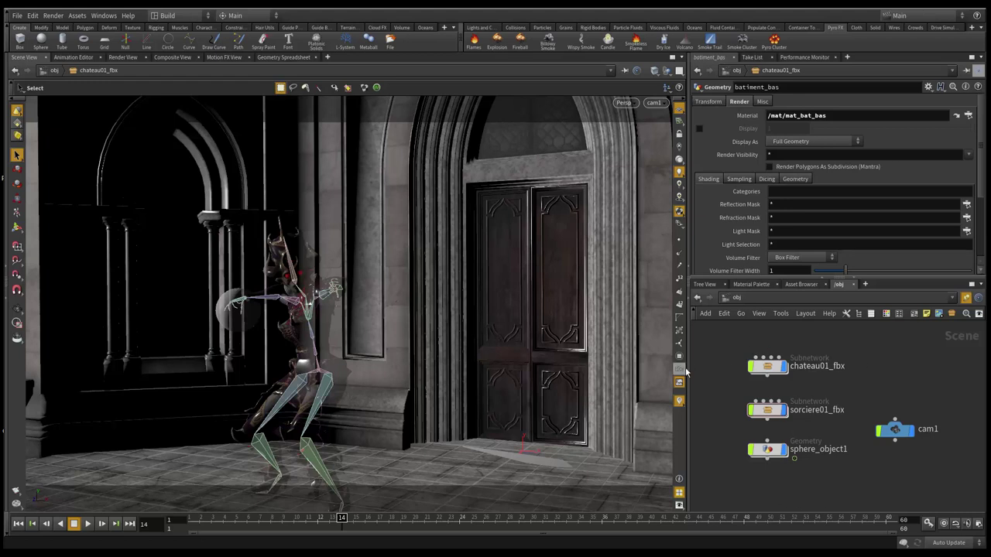
left_click_drag(687, 372, 572, 373)
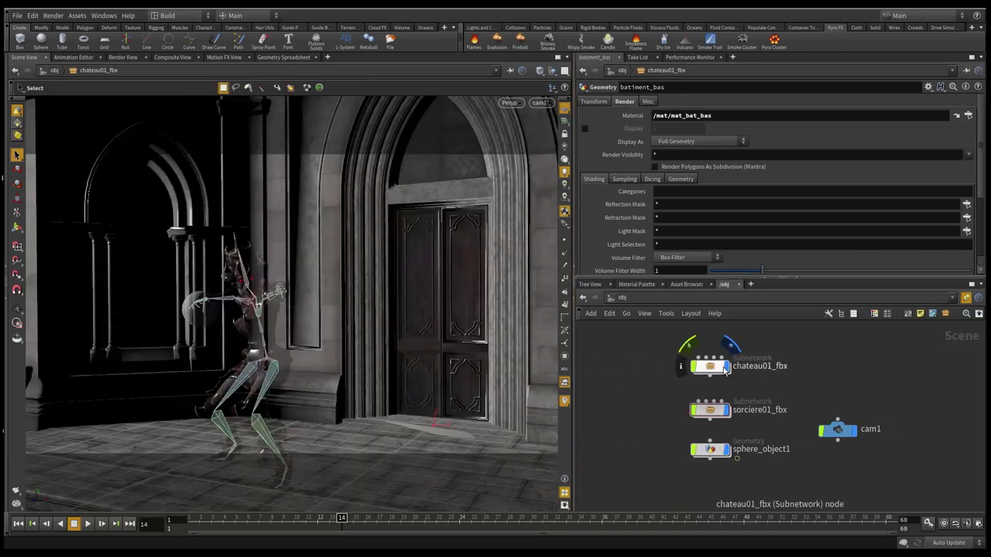
left_click_drag(710, 367, 691, 357)
left_click_drag(721, 409, 687, 396)
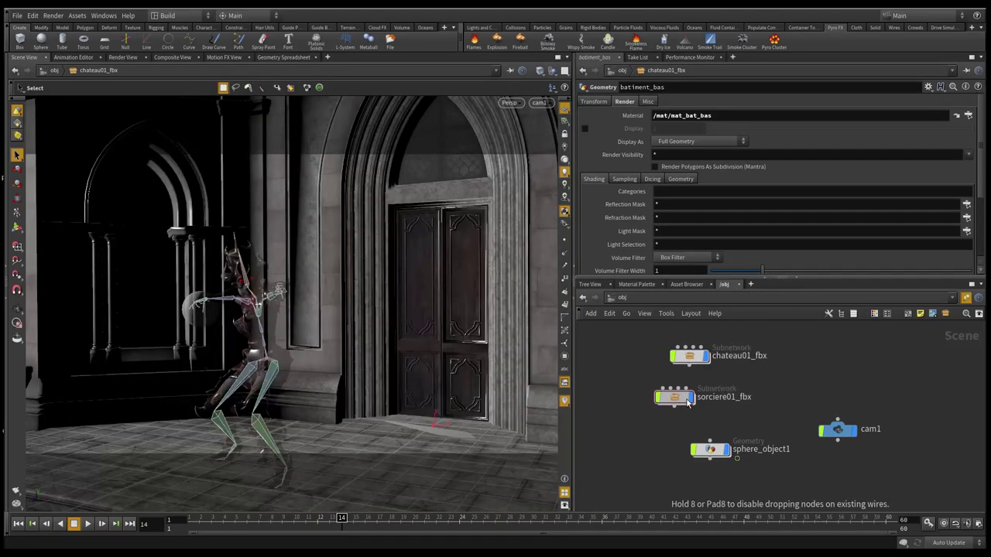
left_click_drag(721, 453, 694, 462)
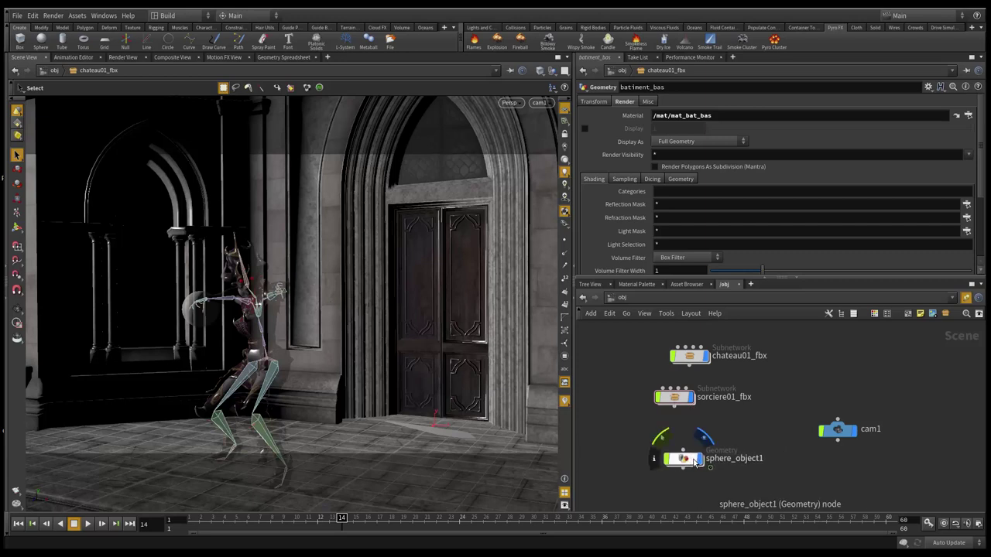
mouse_move(838, 431)
left_mouse_down()
mouse_move(838, 465)
mouse_move(828, 355)
left_mouse_up()
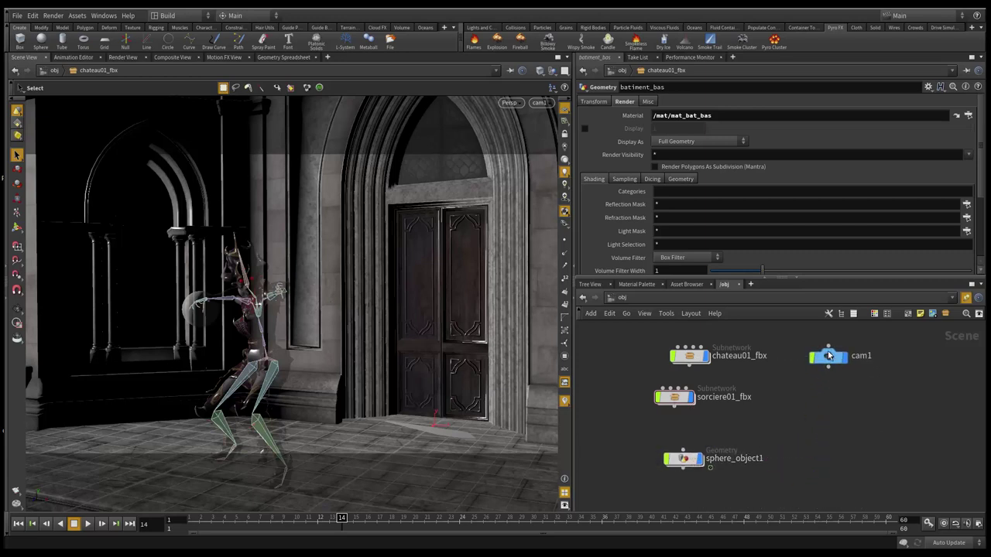
left_click(588, 285)
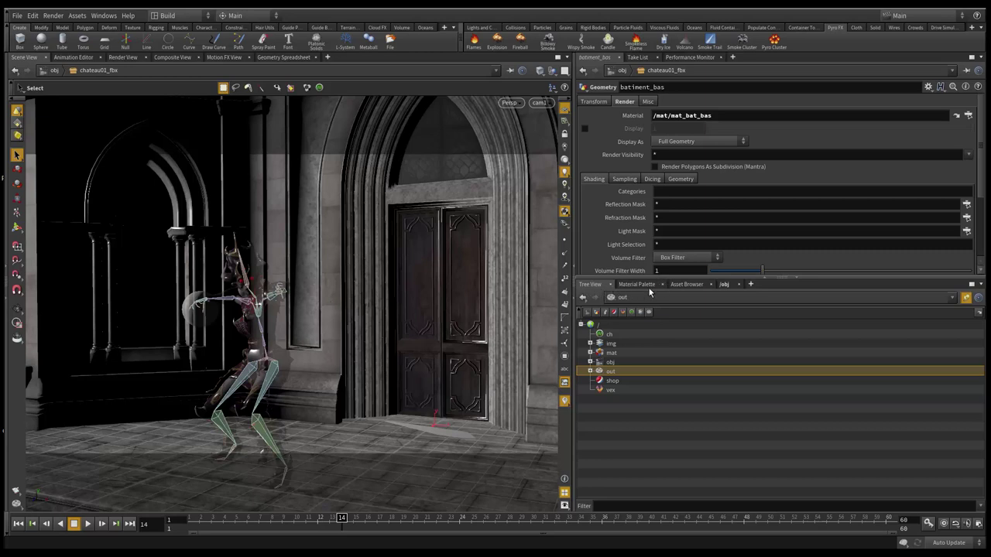
left_click(640, 285)
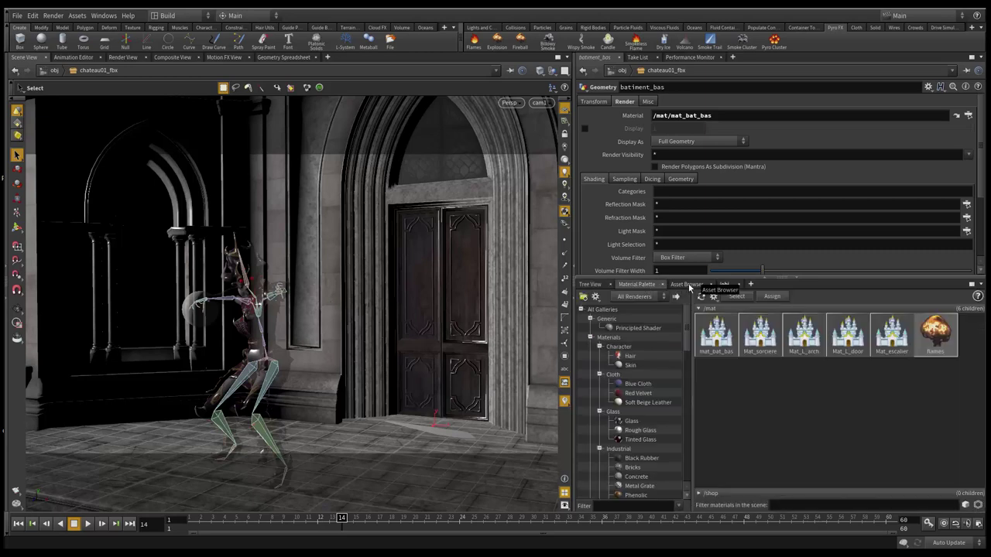
left_click(689, 285)
left_click(724, 285)
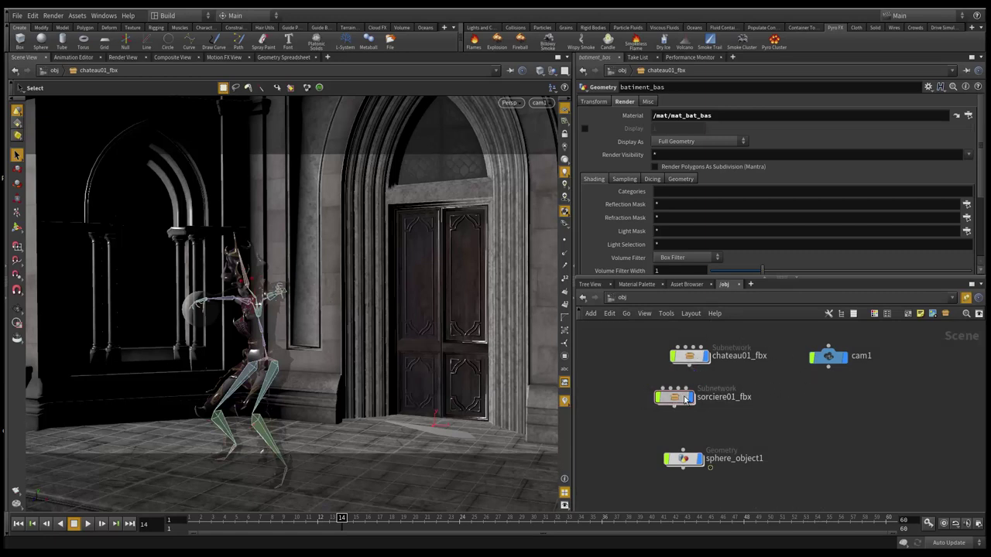
left_click_drag(684, 400, 665, 404)
left_click_drag(689, 356, 648, 356)
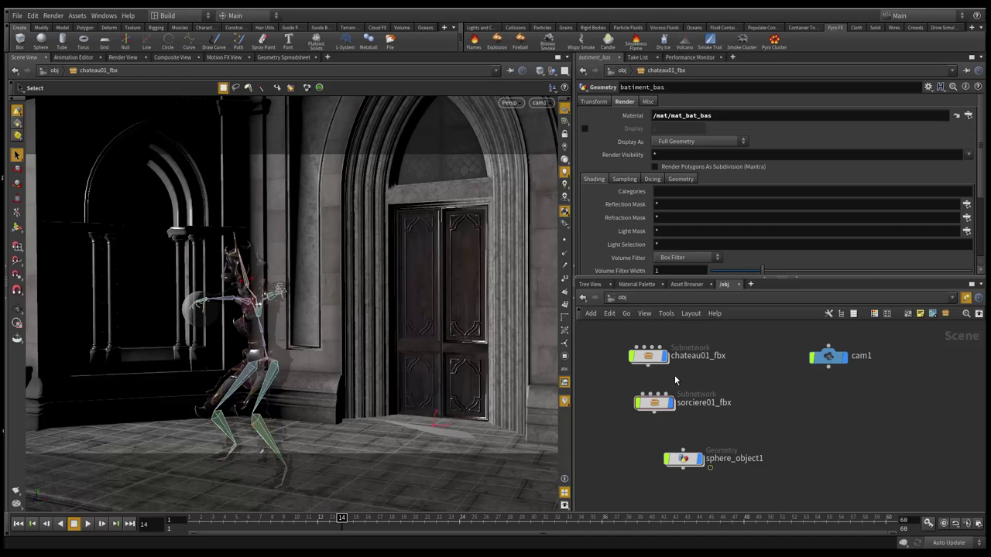
Apply the Flames tool to sphere_object1, accepting the world-space conversion notice.
left_click(686, 462)
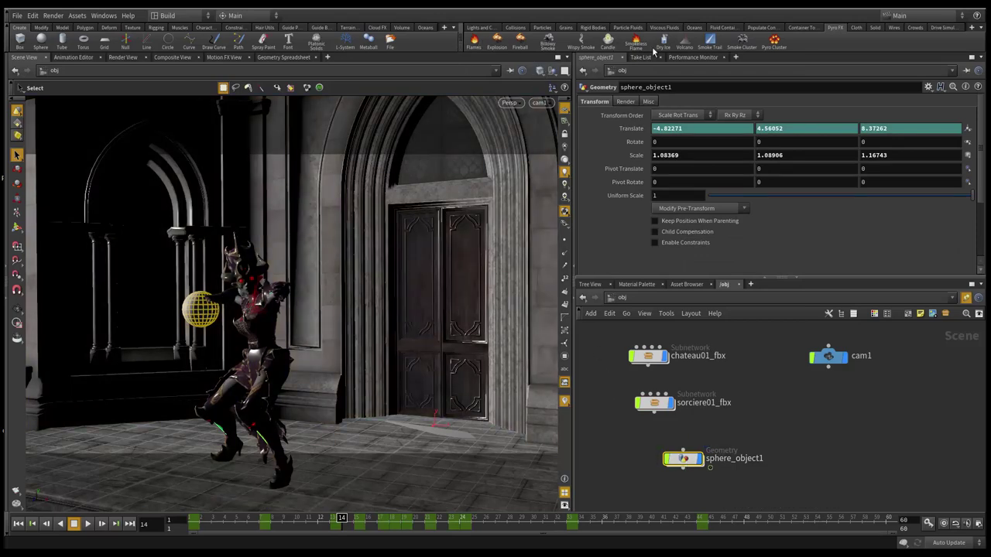
left_click(475, 41)
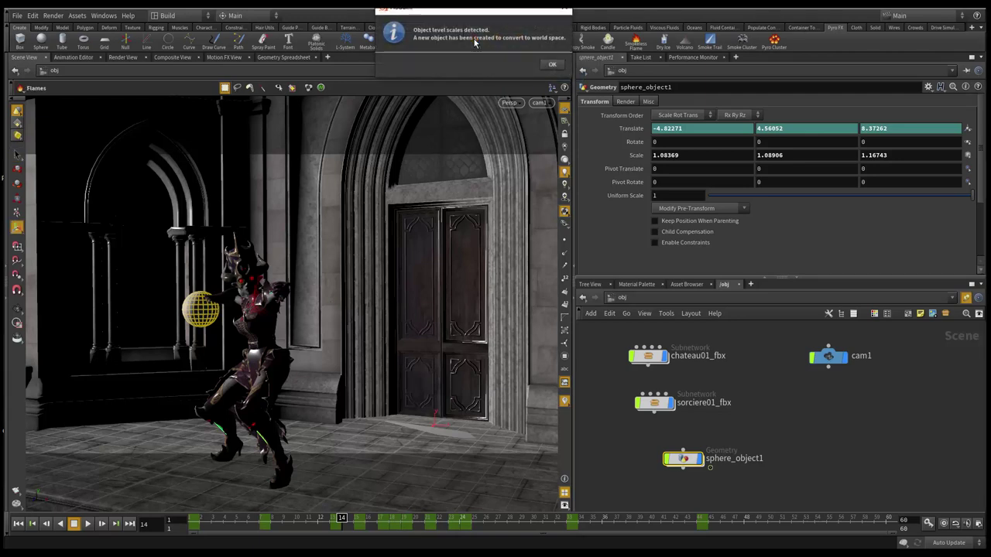
left_click(552, 66)
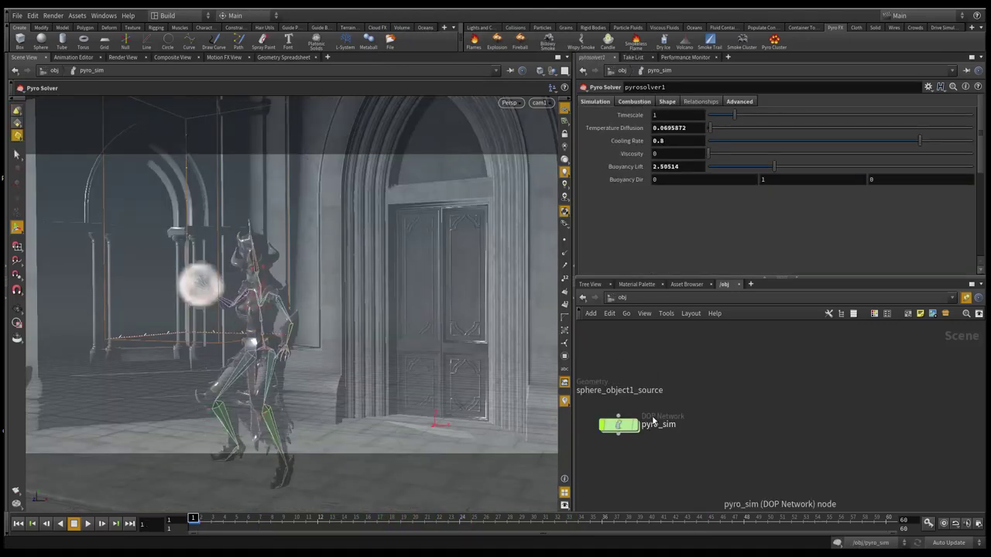
Move pyro_sim and sphere_object1_source into line on the right, cancelling a stray wire.
mouse_move(678, 420)
middle_mouse_down()
mouse_move(881, 467)
mouse_move(846, 464)
middle_mouse_up()
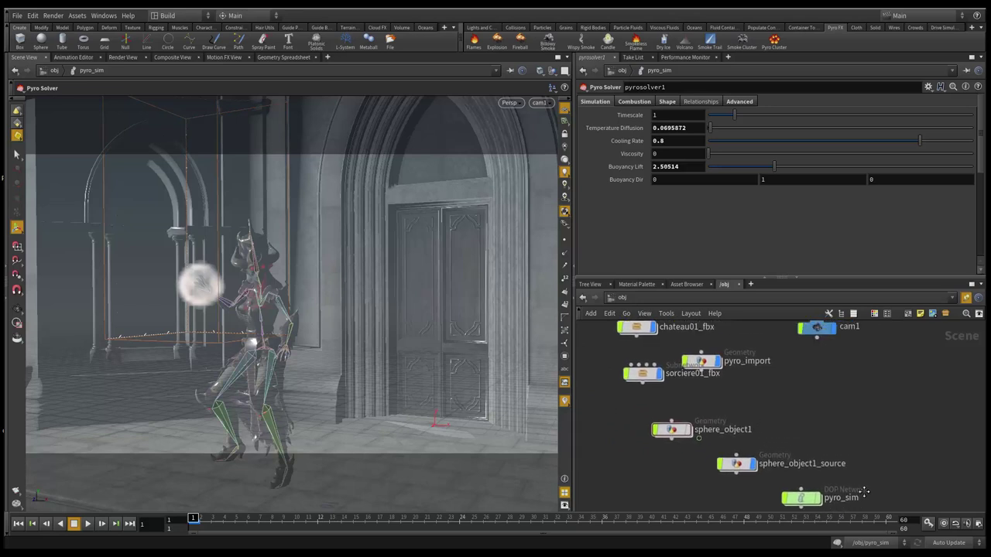
left_click_drag(809, 503, 839, 398)
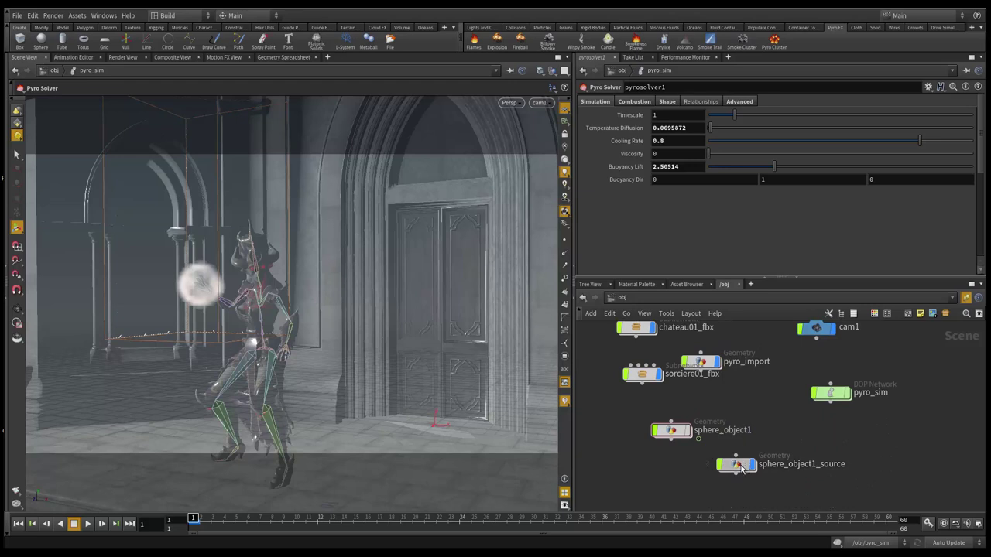
mouse_move(743, 469)
left_mouse_down()
mouse_move(727, 475)
mouse_move(744, 473)
left_mouse_up()
mouse_move(671, 439)
left_mouse_down()
mouse_move(659, 453)
mouse_move(641, 430)
left_mouse_up()
key("Escape")
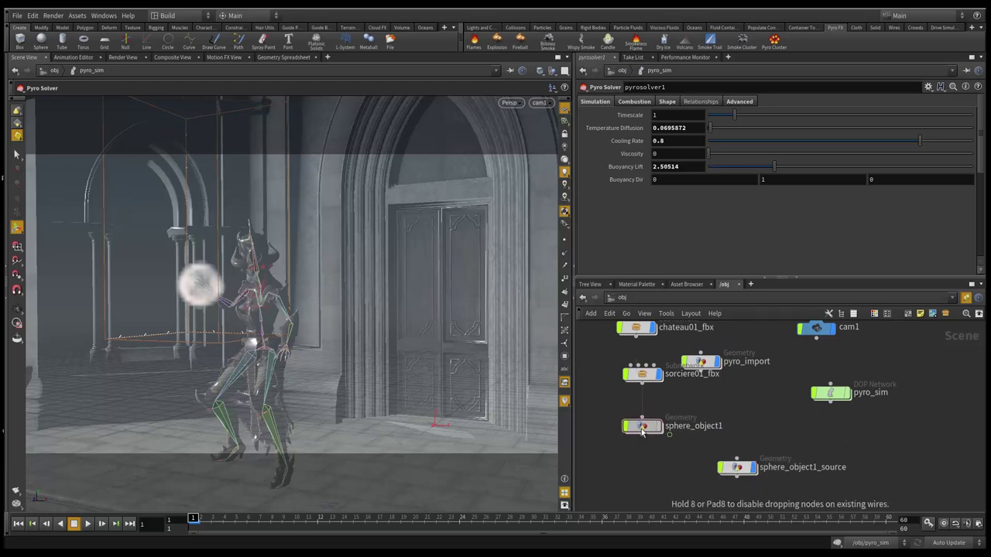
mouse_move(741, 470)
left_mouse_down()
mouse_move(854, 452)
mouse_move(862, 442)
left_mouse_up()
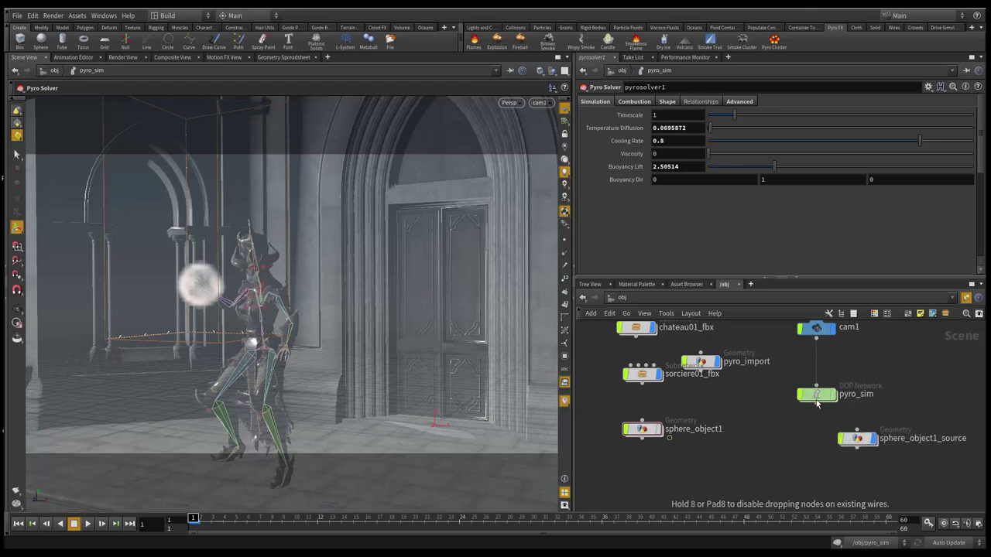
mouse_move(830, 399)
left_mouse_down()
mouse_move(769, 455)
mouse_move(775, 442)
left_mouse_up()
left_click_drag(841, 434, 852, 408)
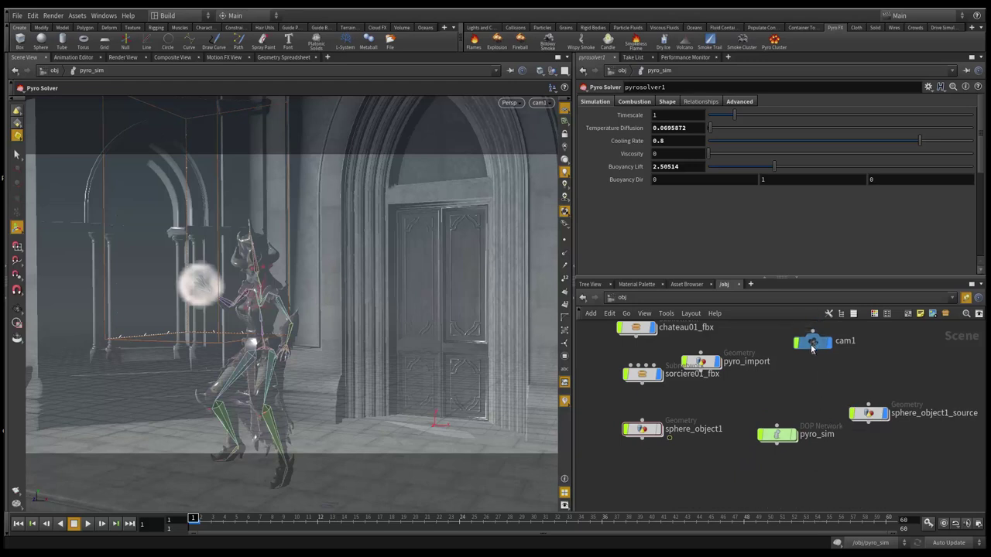
Place cam1 below sphere_object1 and set pyro_import beside pyro_sim on the right.
left_click_drag(817, 329, 641, 473)
mouse_move(701, 362)
left_mouse_down()
mouse_move(793, 370)
mouse_move(791, 379)
left_mouse_up()
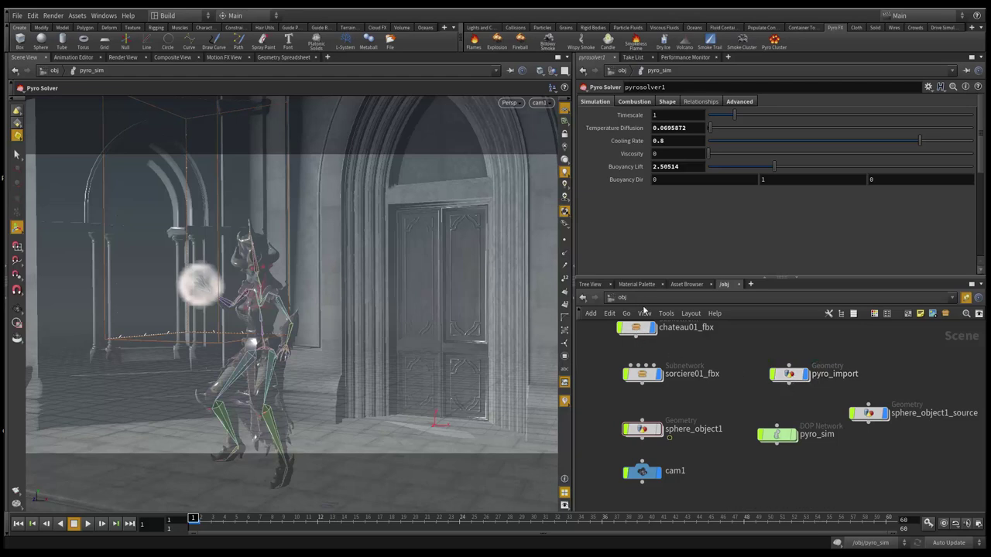
left_click_drag(790, 376, 857, 375)
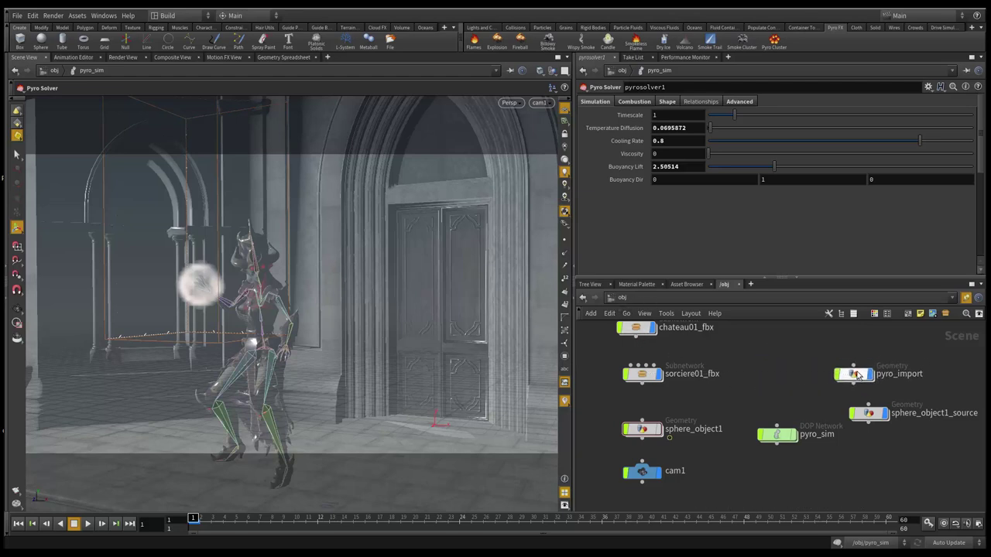
left_click_drag(777, 434, 783, 374)
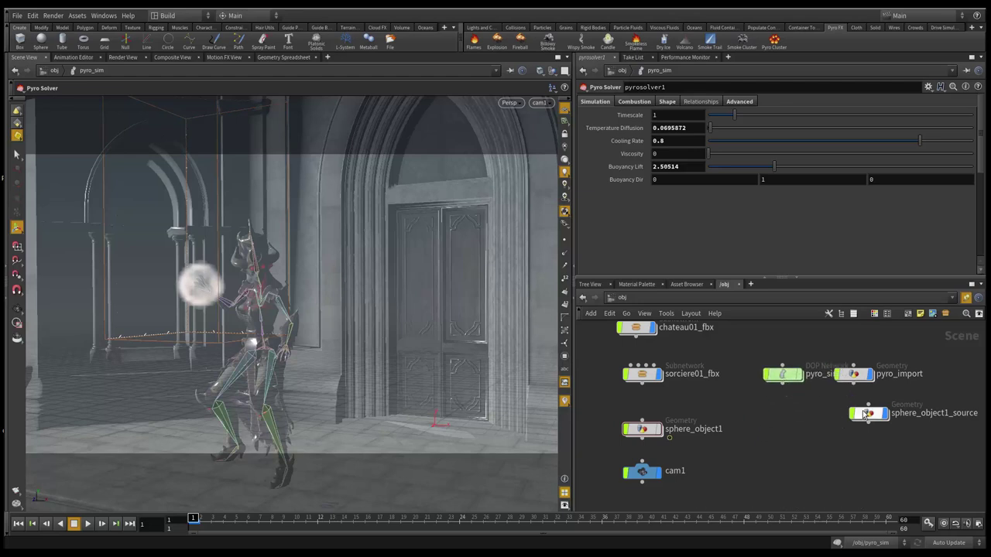
left_click_drag(875, 415, 873, 421)
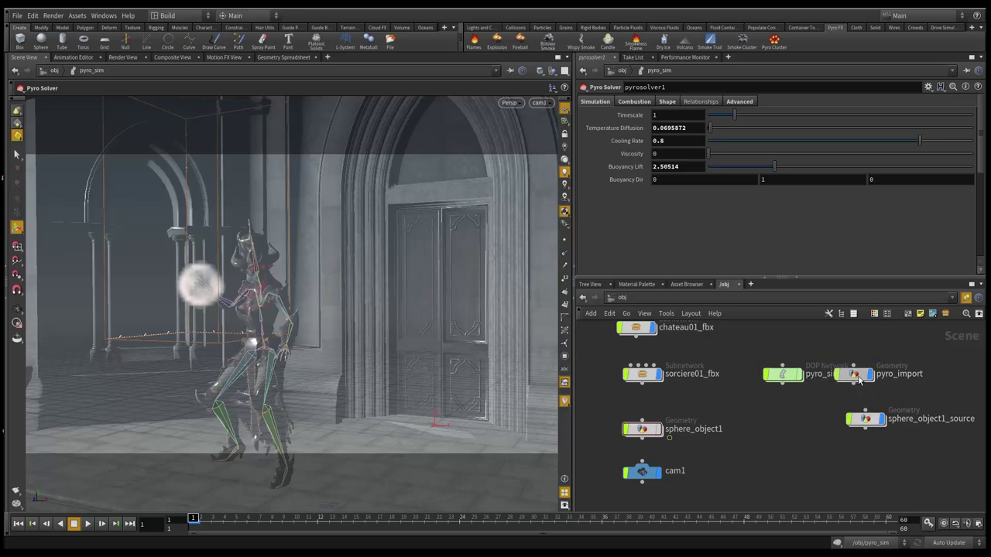
left_click_drag(859, 376, 870, 378)
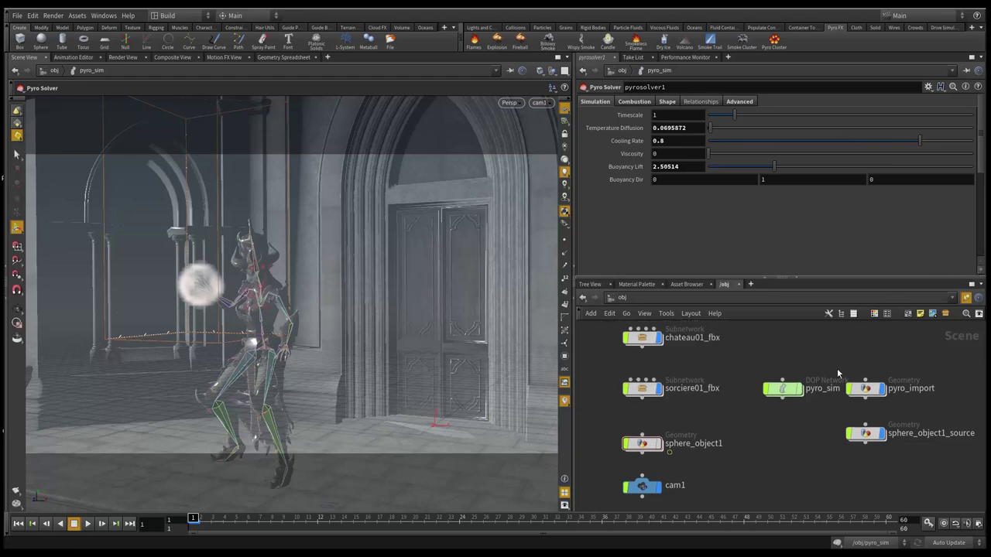
mouse_move(783, 375)
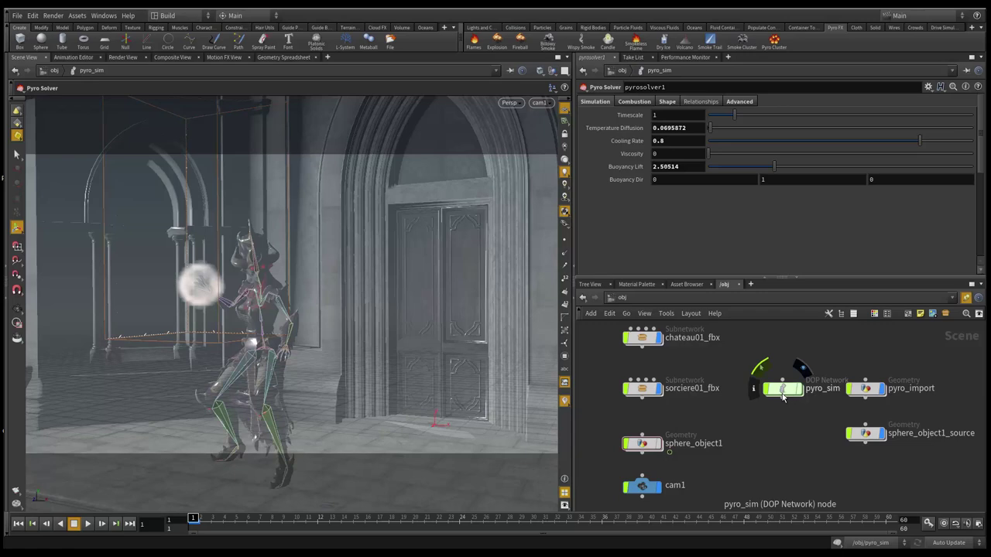
Dive into the pyro_sim network and zoom in on its nodes.
left_click(783, 393)
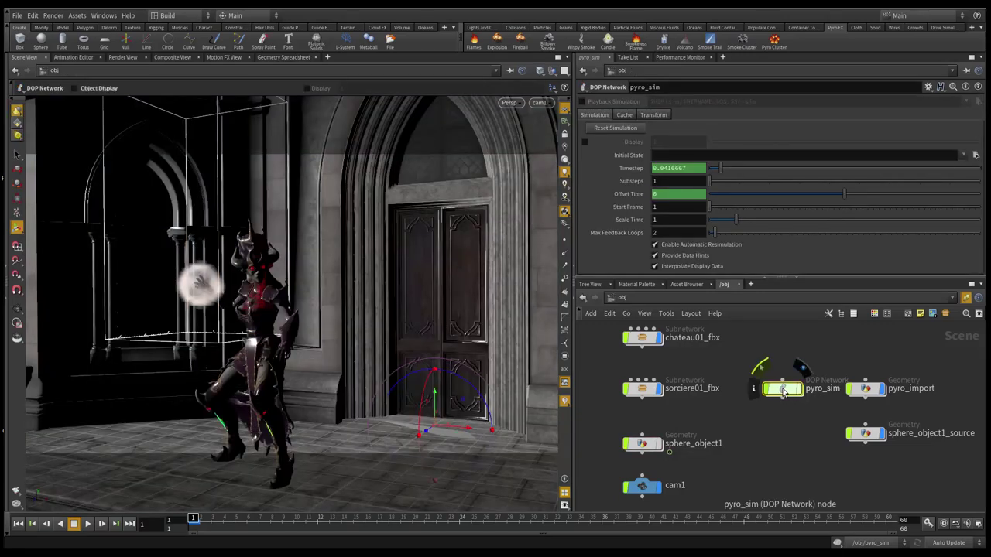
double_click(783, 393)
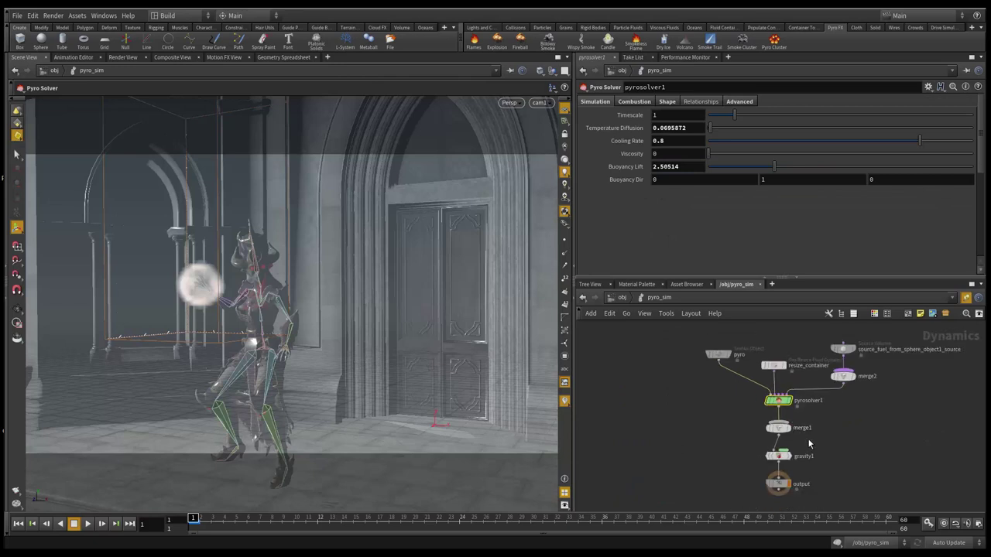
scroll(809, 446, "up", 3)
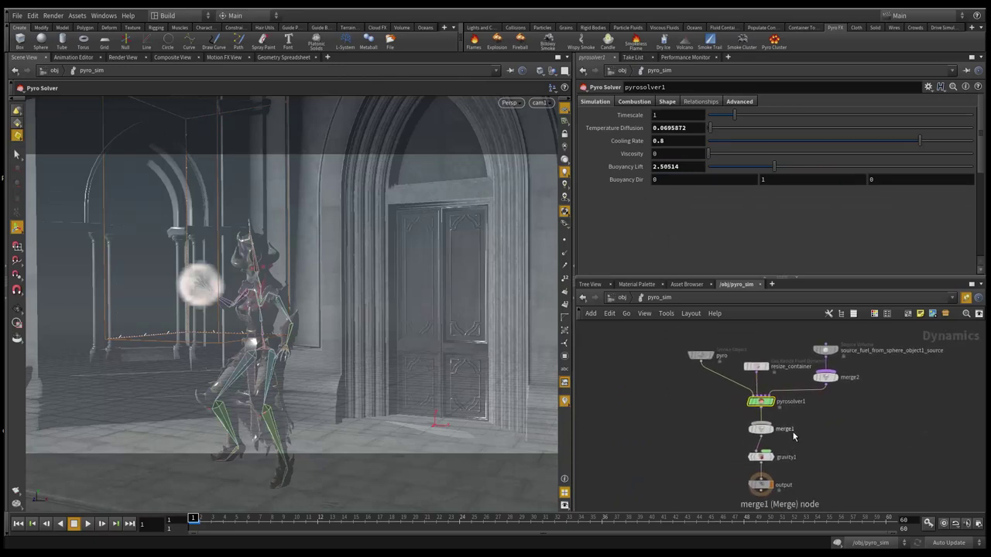
scroll(785, 414, "up", 2)
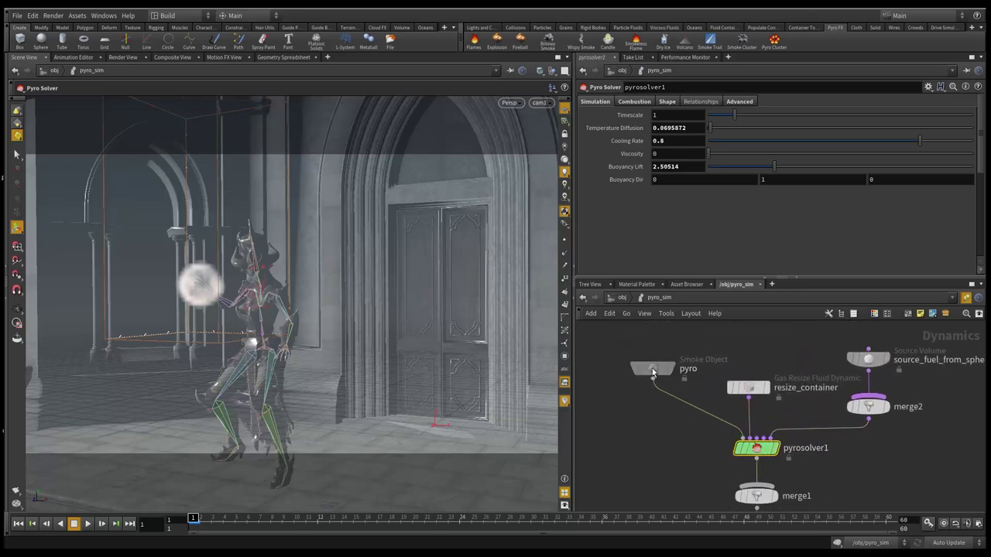
Align resize_container with pyro and place the fuel source node above merge2.
left_click_drag(652, 367, 655, 359)
left_click_drag(748, 387, 745, 372)
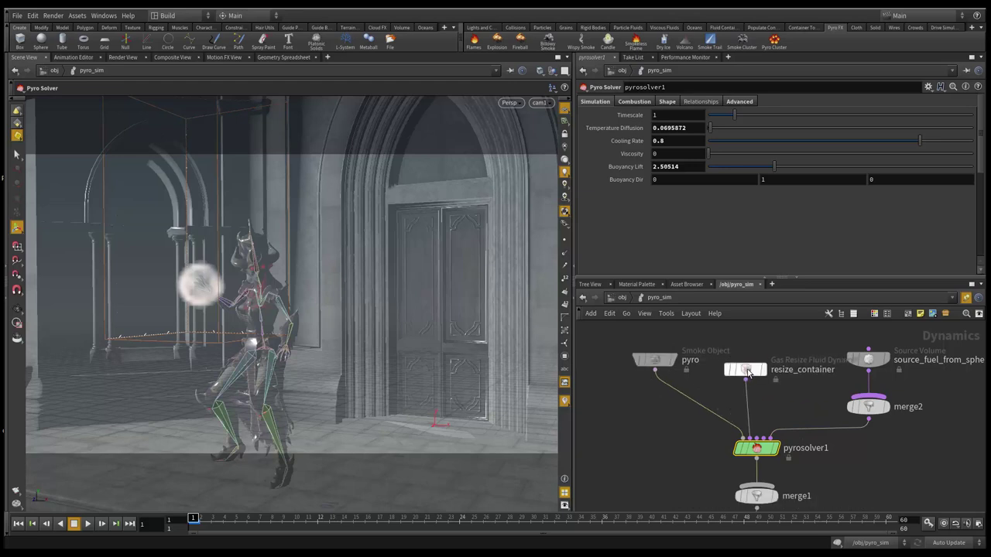
mouse_move(873, 364)
left_mouse_down()
mouse_move(855, 364)
mouse_move(873, 363)
left_mouse_up()
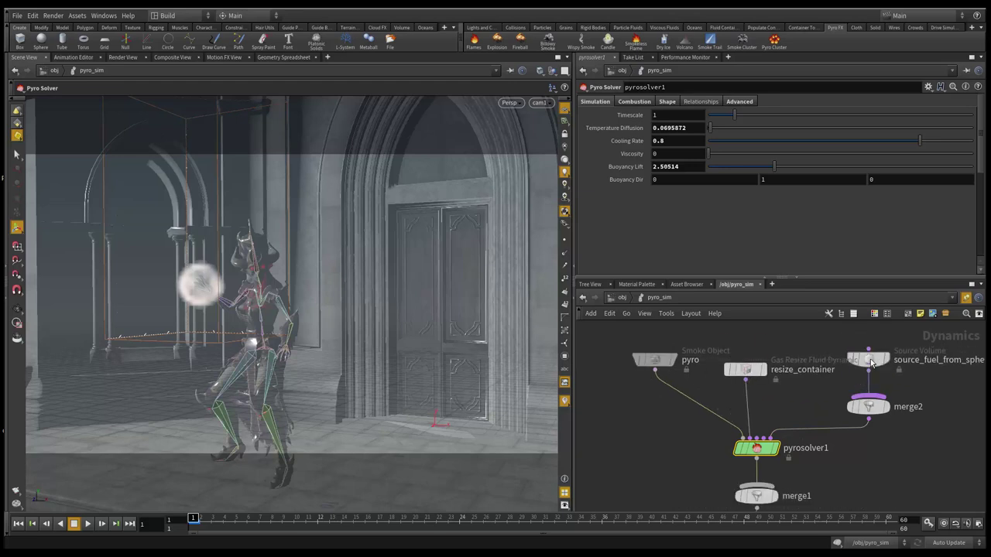
mouse_move(883, 387)
middle_mouse_down()
mouse_move(822, 386)
mouse_move(875, 364)
middle_mouse_up()
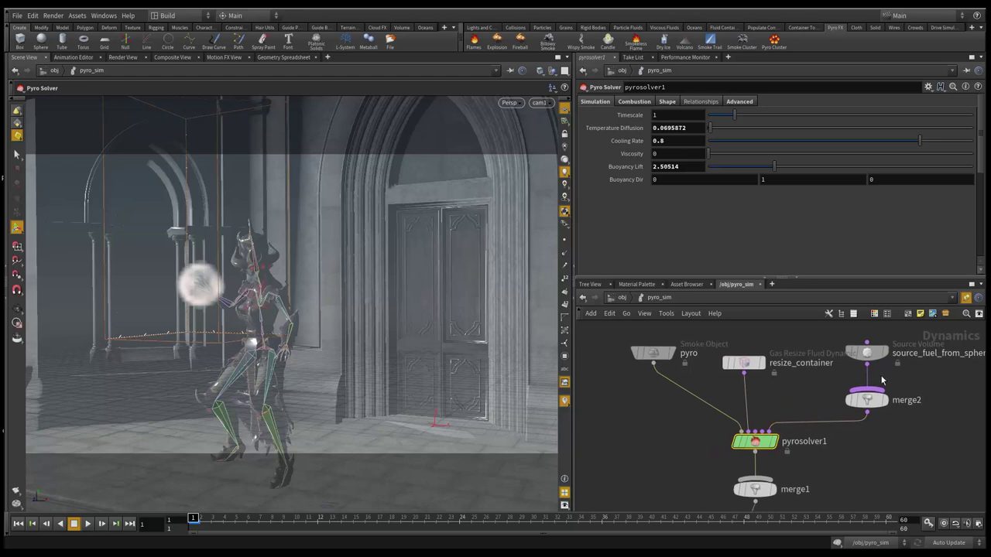
mouse_move(814, 442)
middle_mouse_down()
mouse_move(809, 404)
mouse_move(807, 434)
middle_mouse_up()
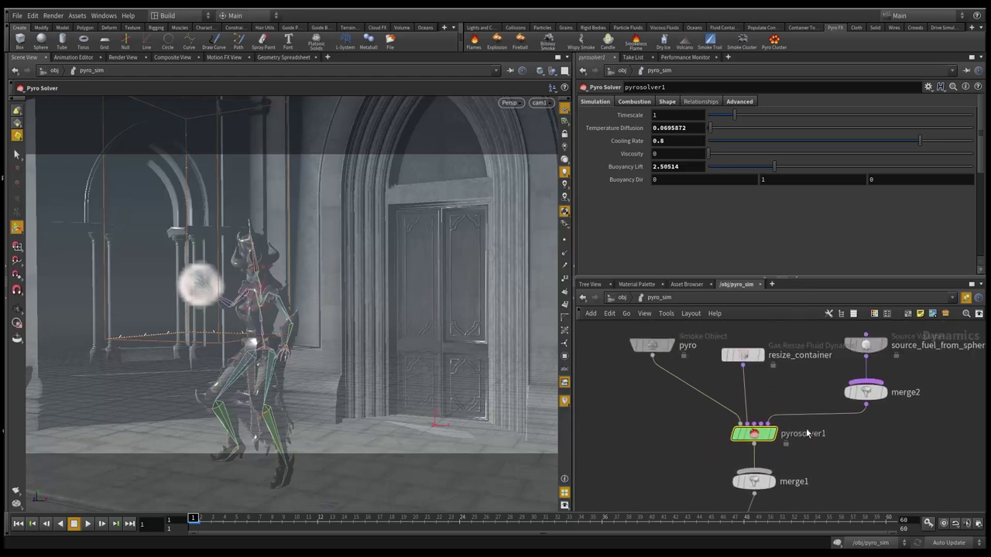
left_click(865, 350)
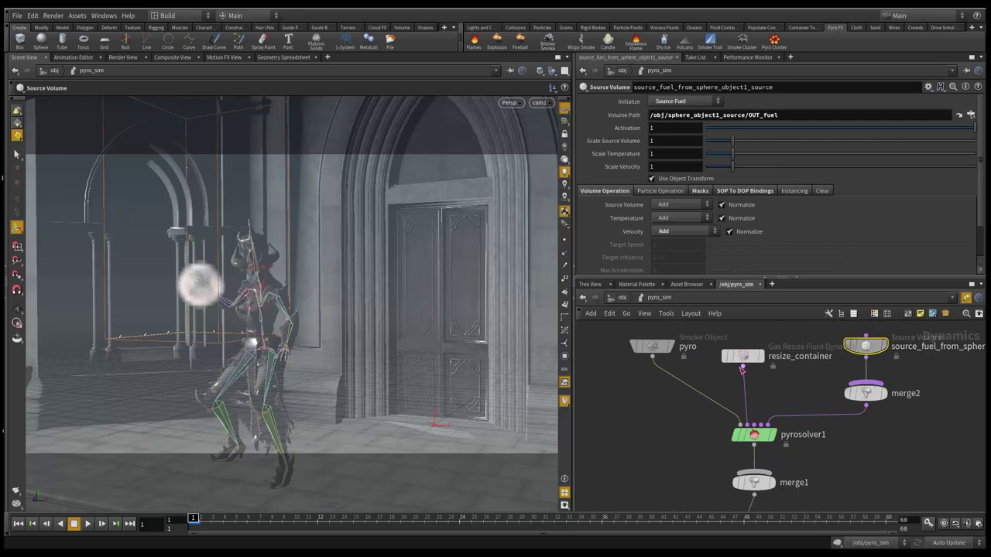
left_click_drag(744, 357, 745, 355)
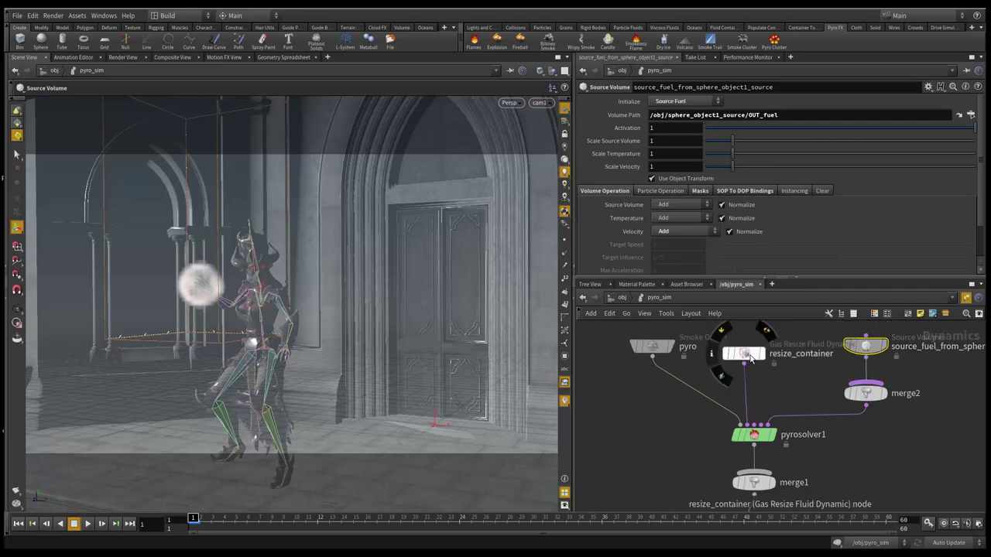
Peek inside the pyro smoke object, return to pyro_sim, and select pyrosolver1.
double_click(658, 352)
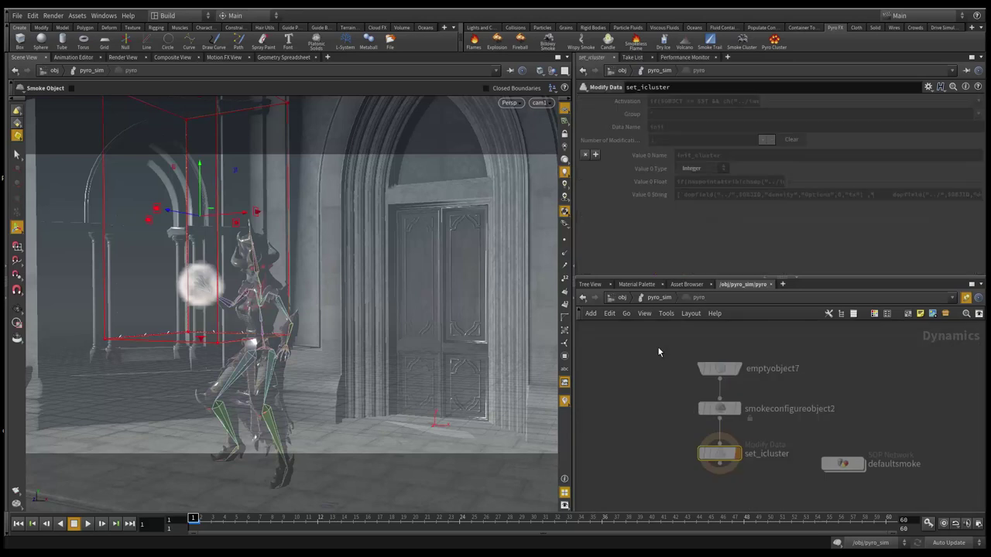
left_click(657, 299)
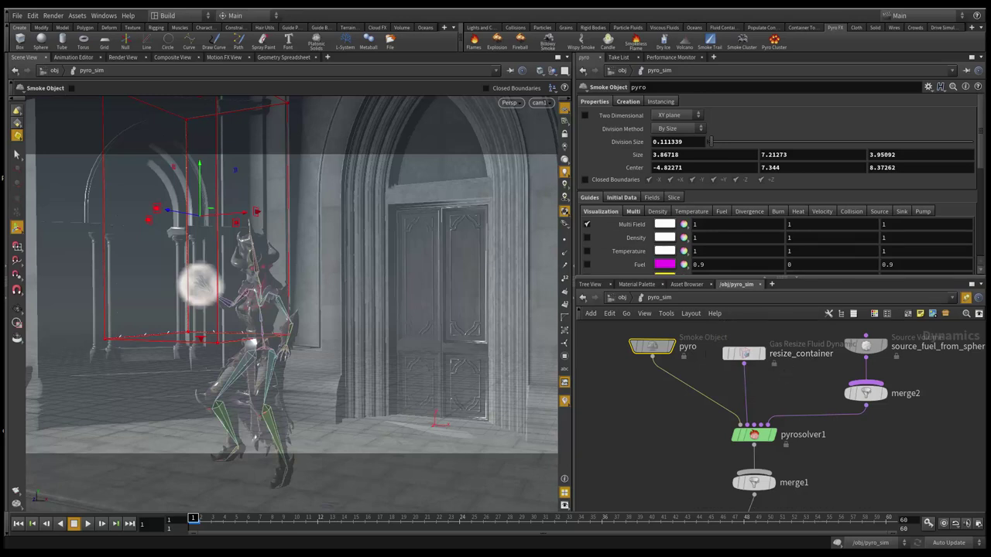
left_click(754, 435)
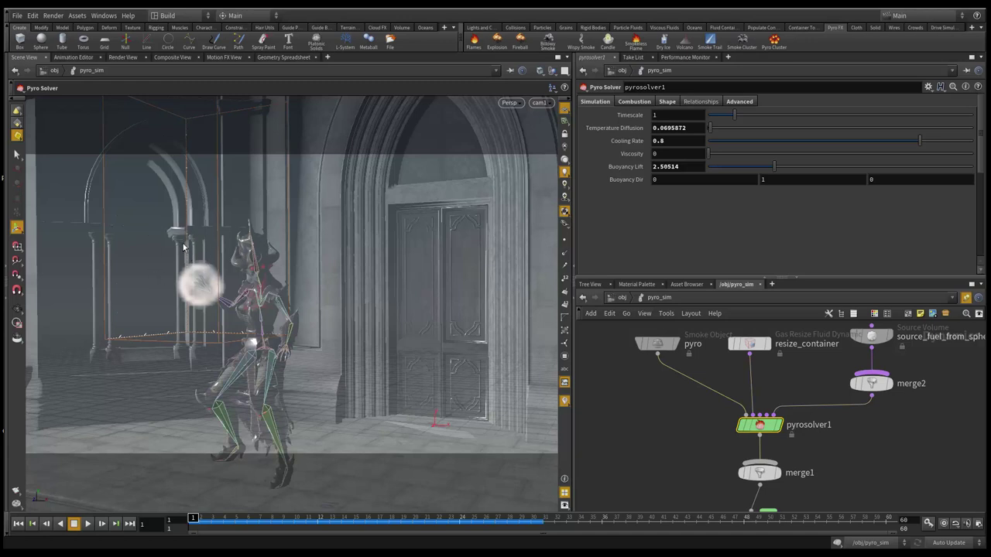
Play the fireball, scrub back to about frame 22, then dive into resize_container.
left_click(88, 525)
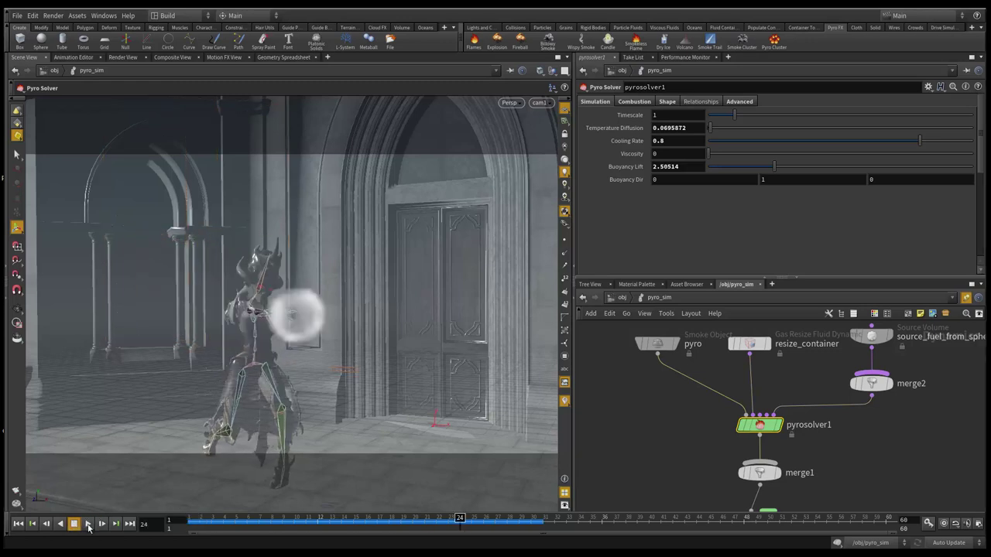
left_click(193, 529)
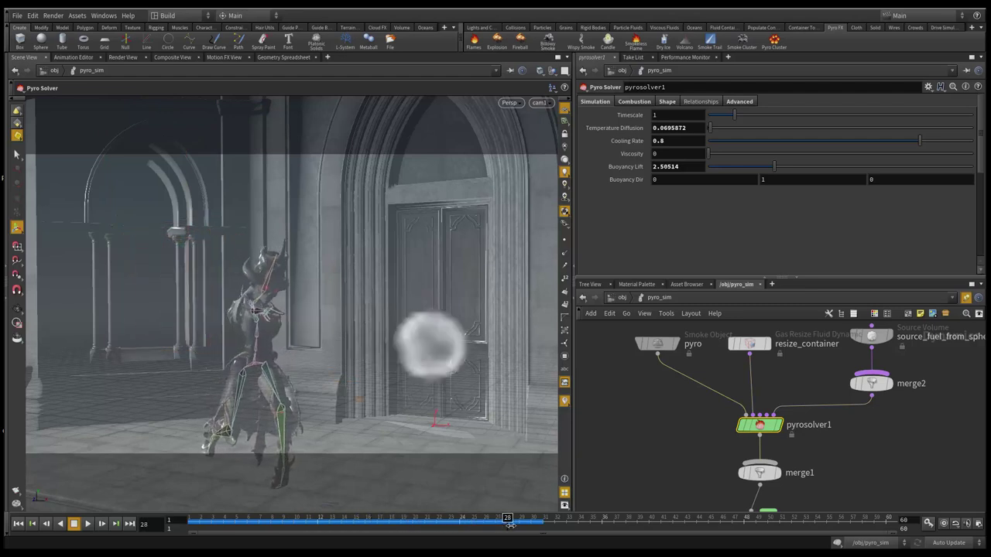
left_click_drag(483, 522, 177, 514)
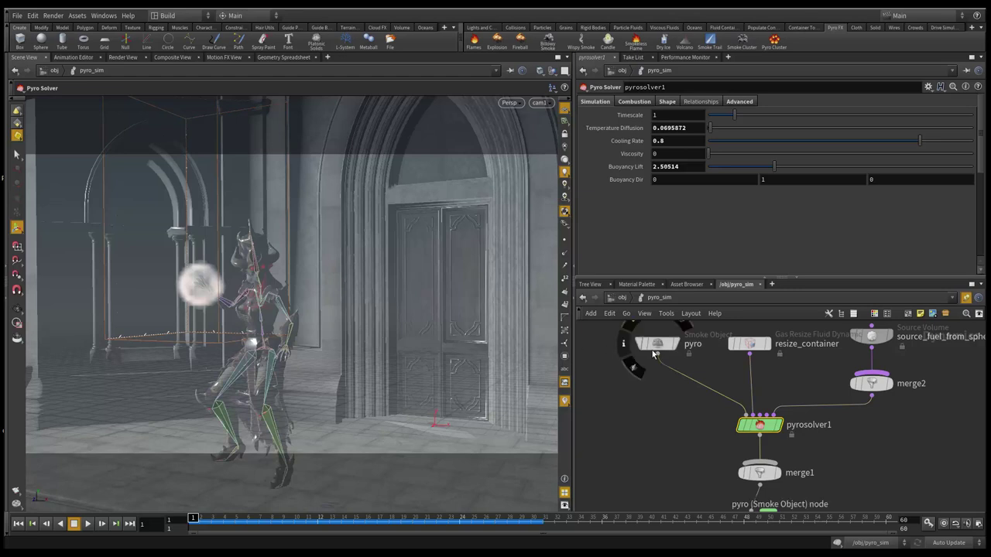
mouse_move(750, 344)
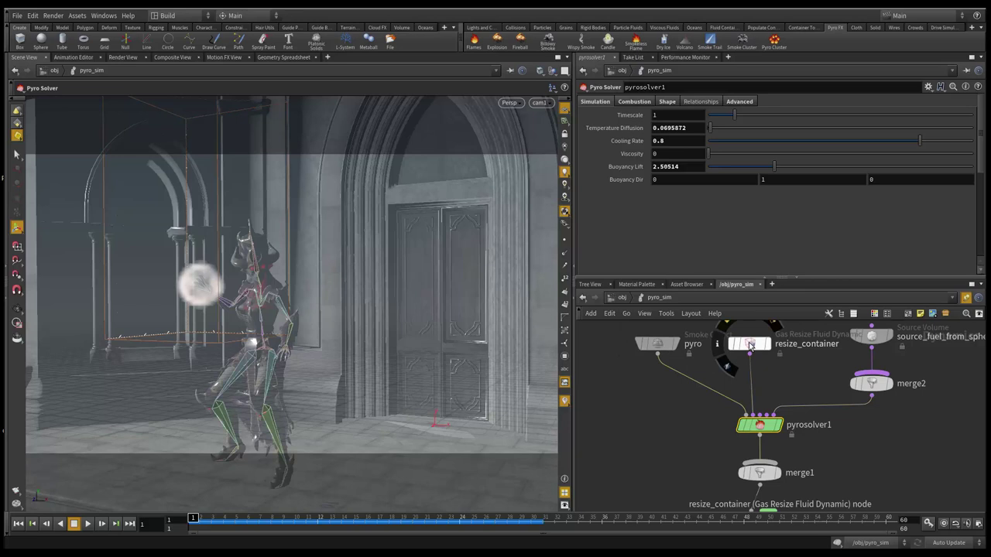
double_click(749, 343)
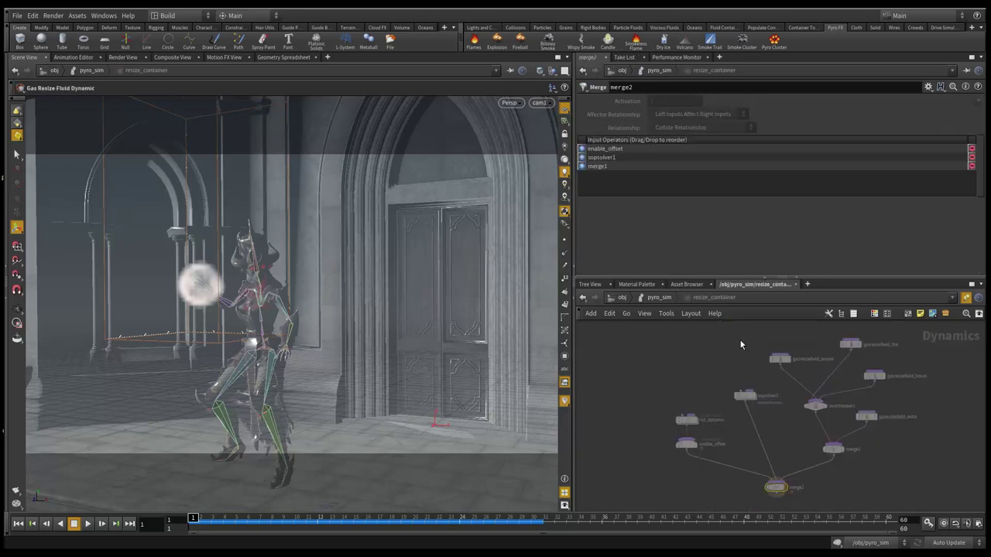
Enable Track By Object on resize_container with Sop Path /obj/sphere_object1_source.
left_click(659, 297)
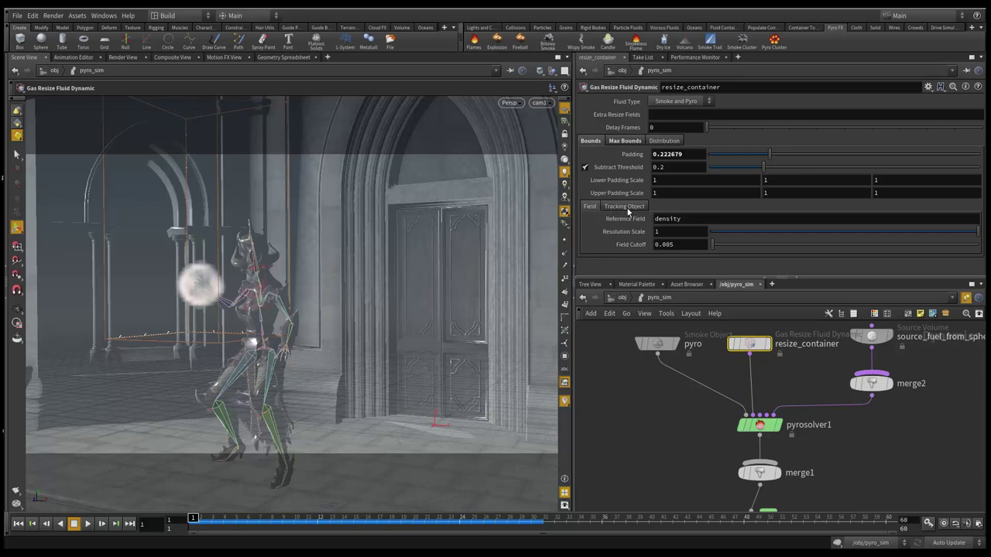
left_click(627, 206)
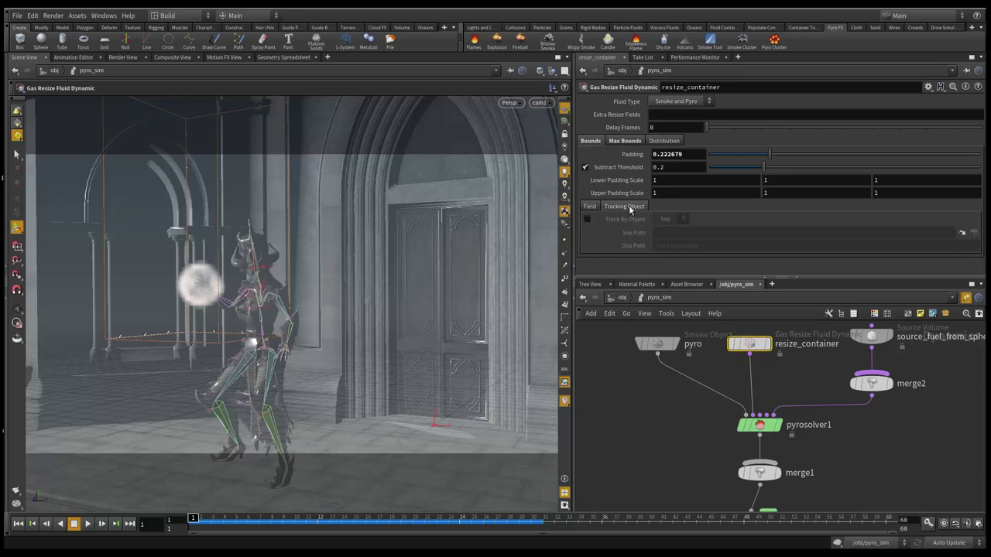
left_click(587, 220)
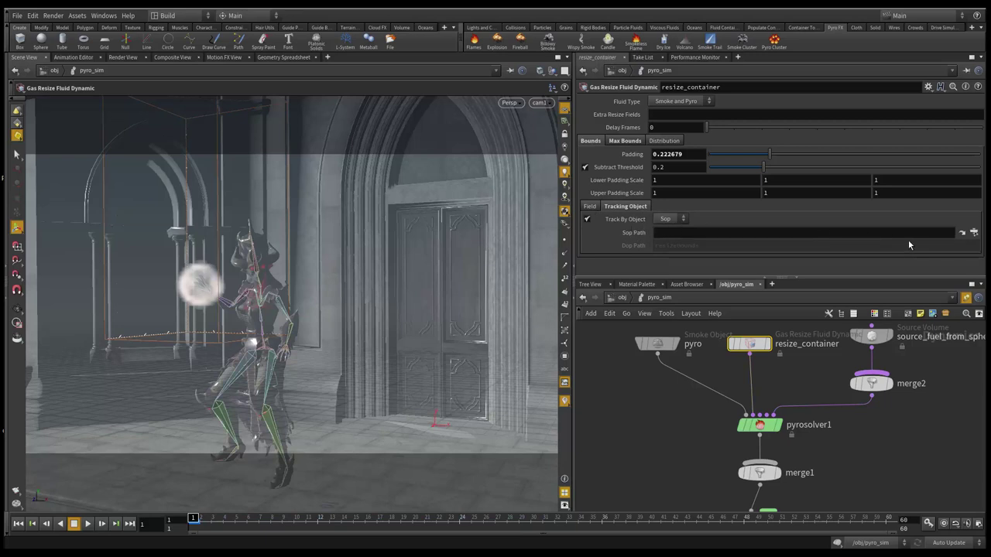
left_click(960, 234)
left_click(961, 235)
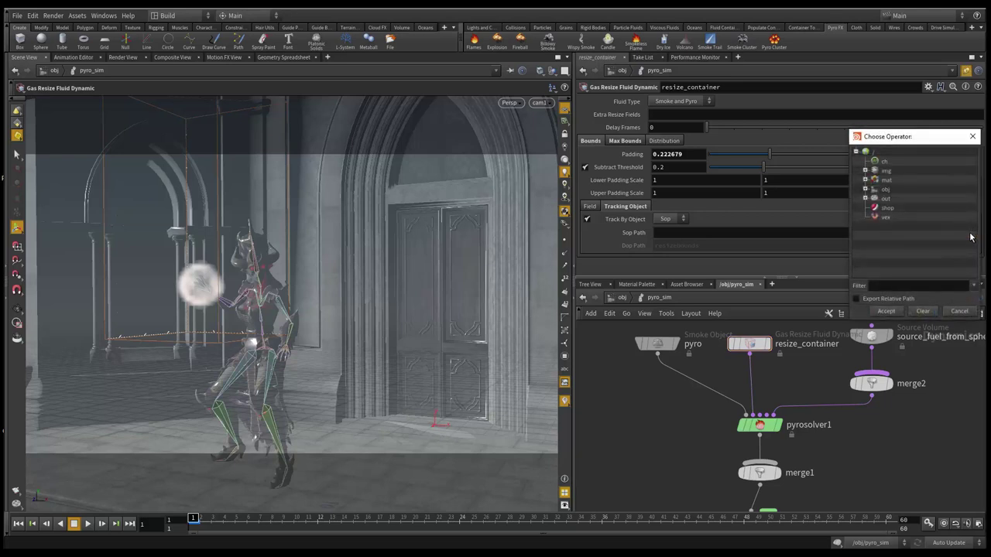
left_click(865, 190)
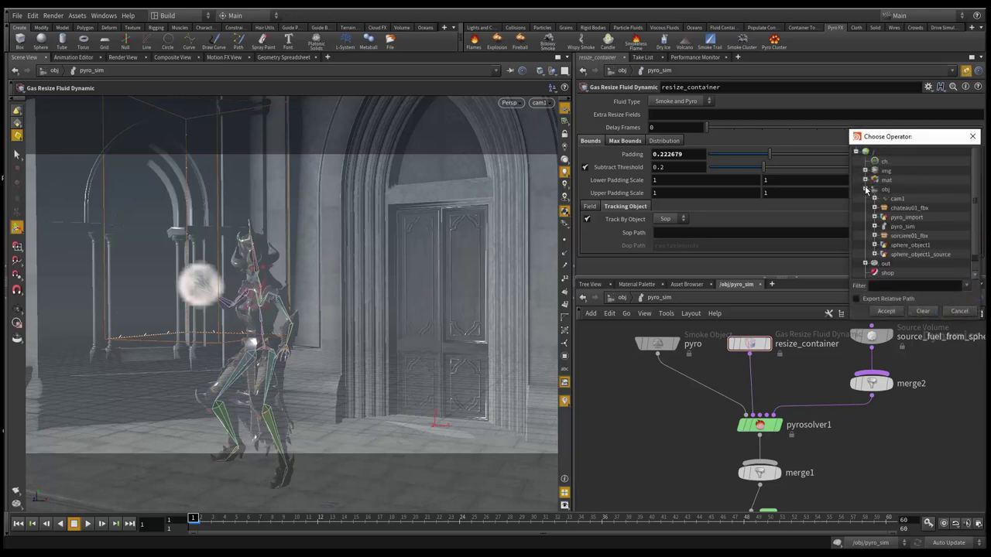
left_click(915, 255)
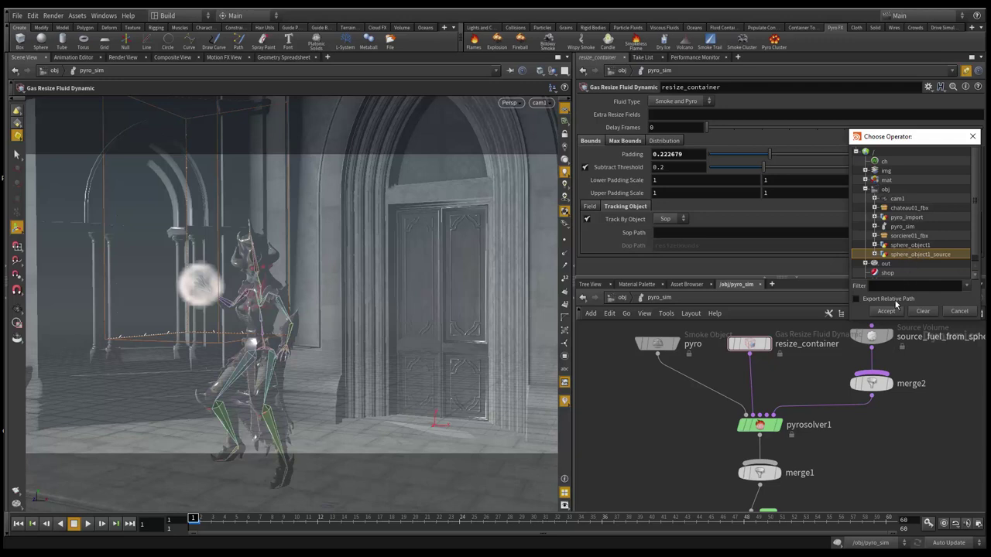
left_click(888, 312)
left_click(888, 312)
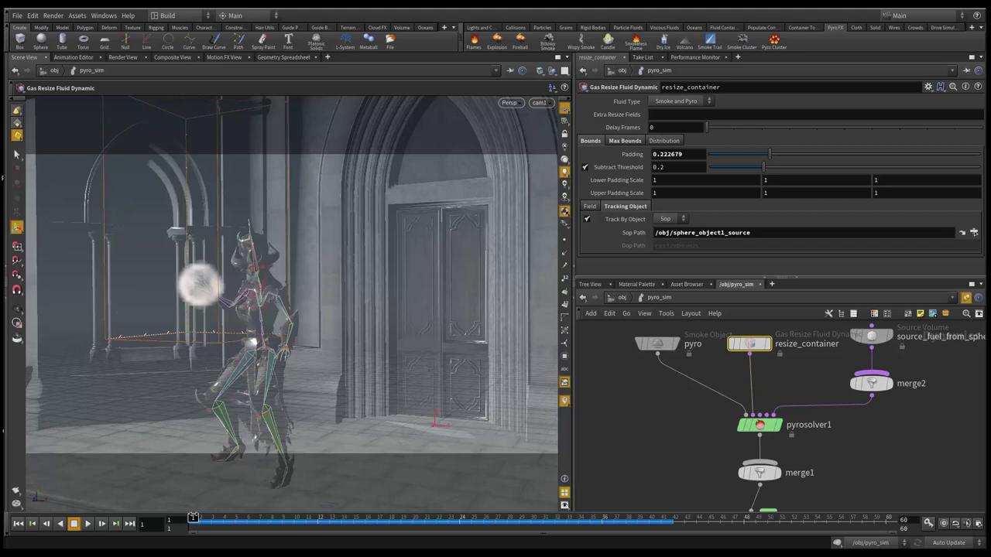
left_click_drag(193, 517, 513, 534)
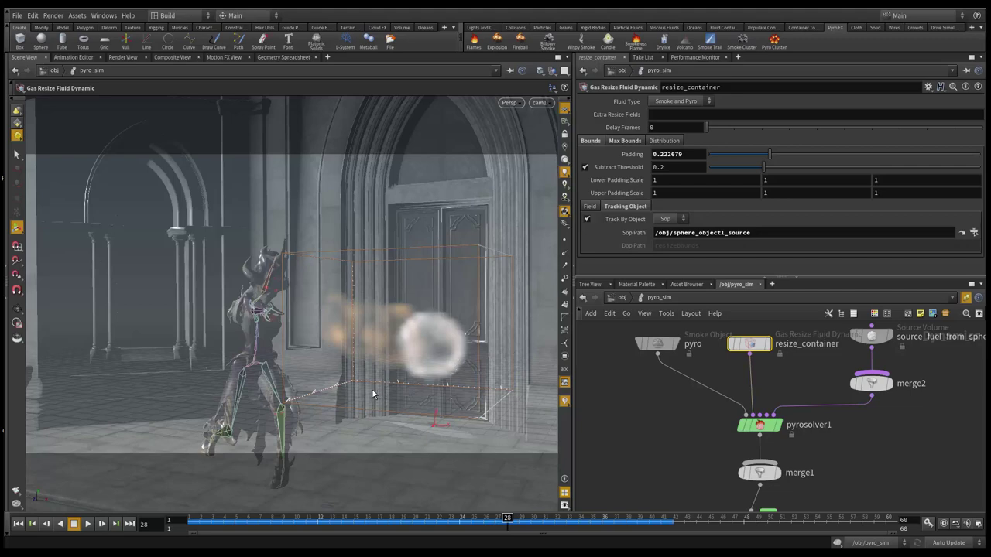
mouse_move(196, 523)
left_mouse_down()
mouse_move(503, 527)
mouse_move(194, 528)
mouse_move(464, 527)
mouse_move(178, 516)
left_mouse_up()
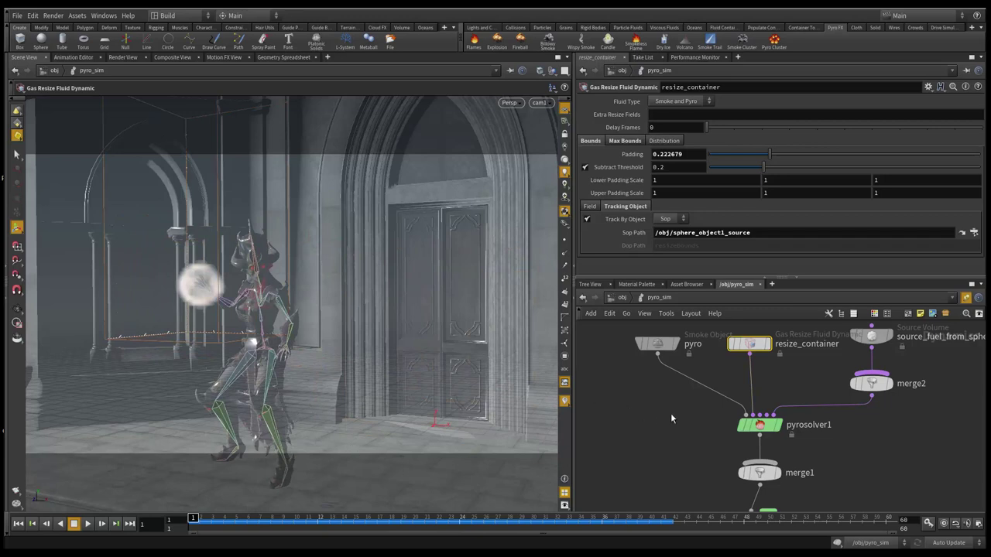
left_click(623, 298)
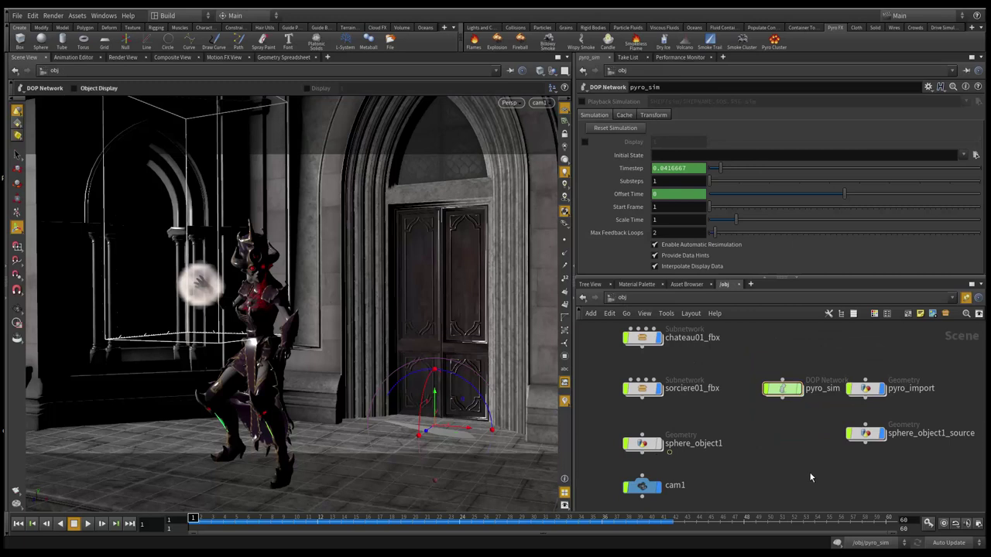
left_click(661, 447)
left_click(662, 447)
double_click(783, 387)
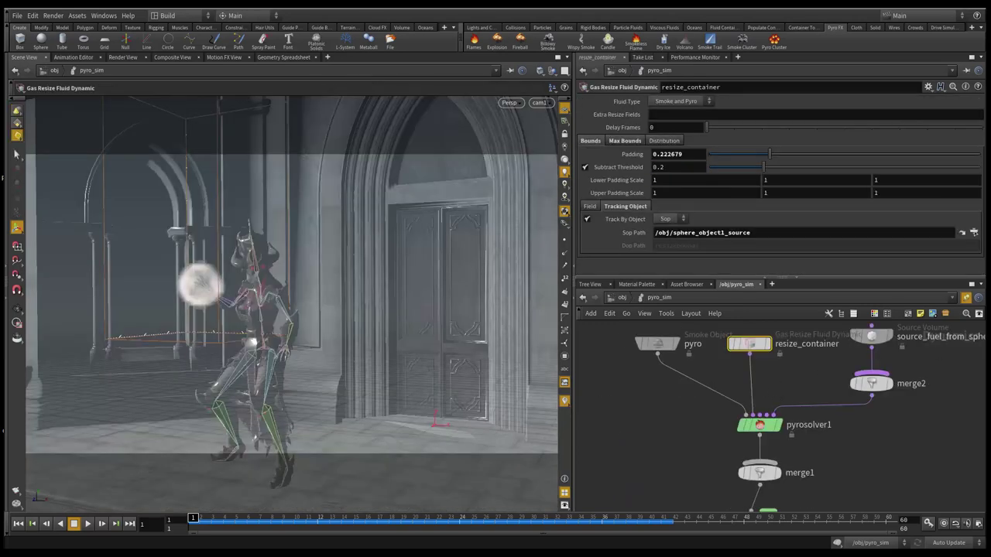
key("s")
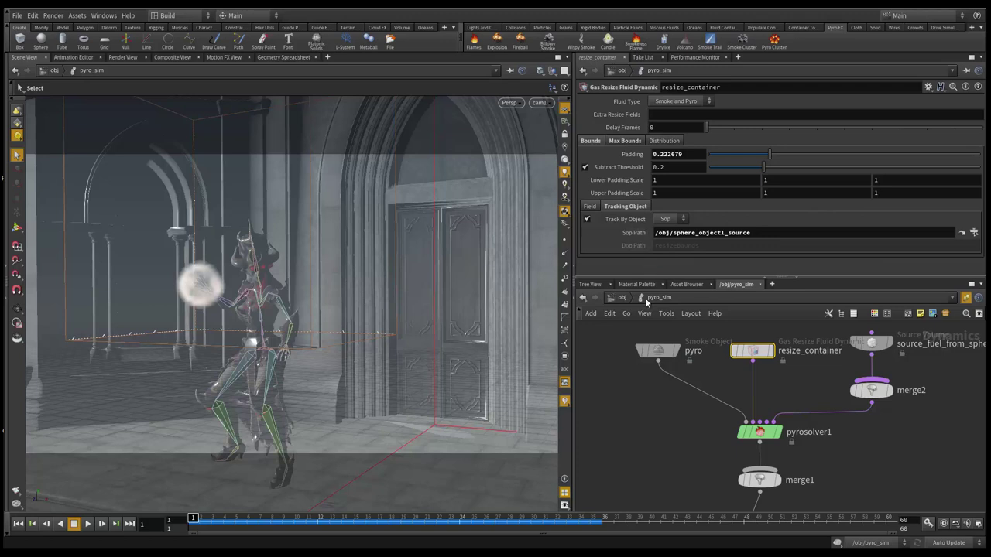
Drag the pyro smoke box handles inward to about 6.92 x 7.21 x 5.43.
left_click(658, 351)
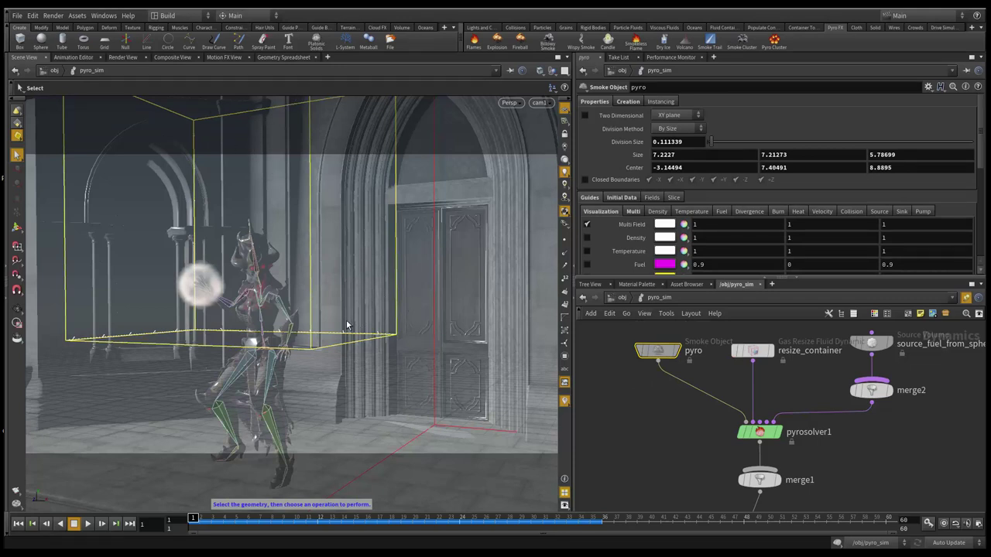
left_click(14, 229)
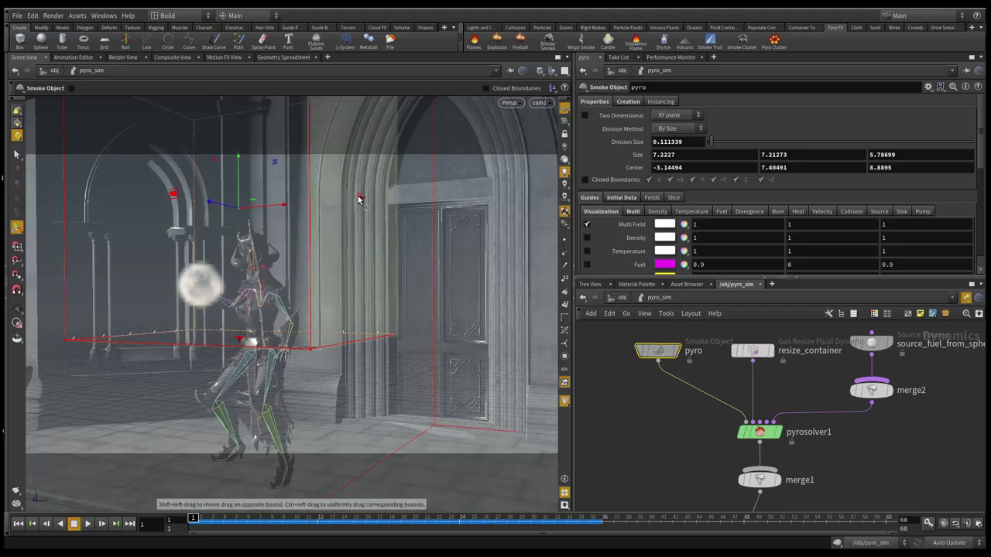
left_click_drag(356, 203, 348, 203)
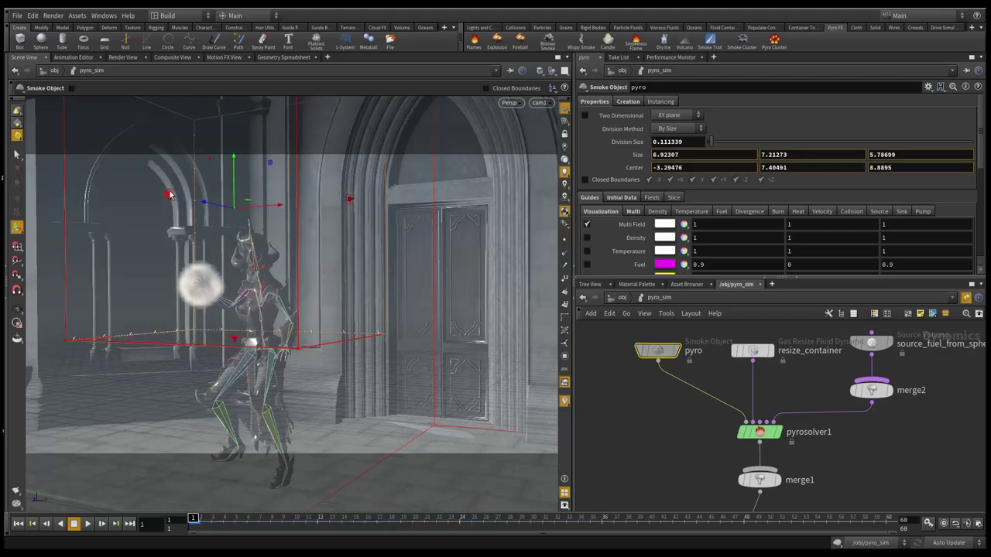
left_click_drag(168, 194, 176, 197)
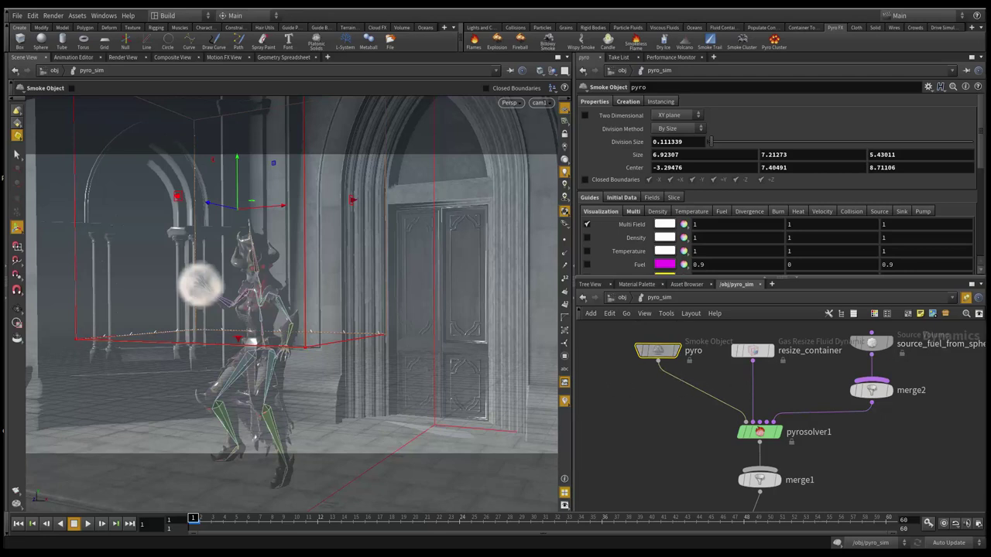
left_click(760, 431)
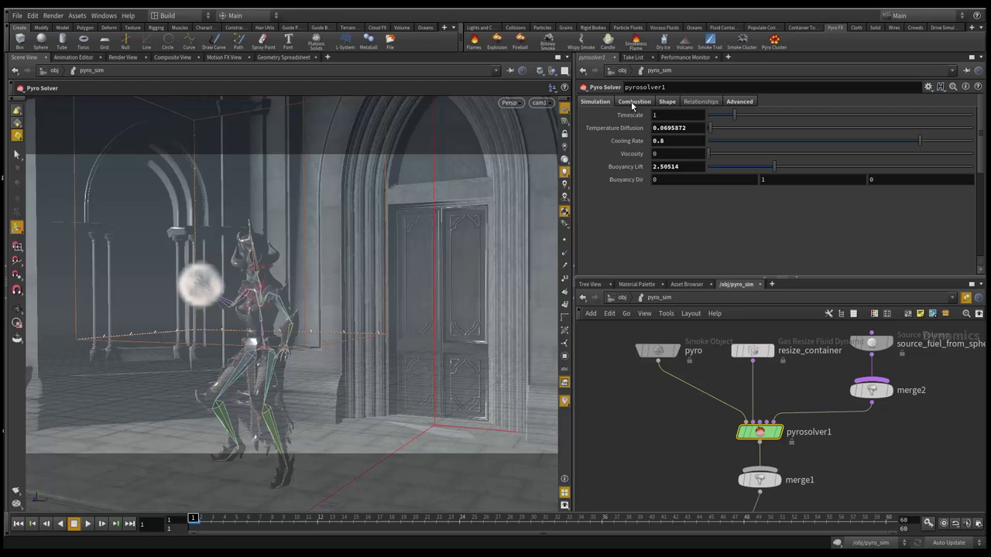
Raise Combustion Burn Rate from 0.9 to 0.95, replaying the fireball to check it.
left_click(633, 103)
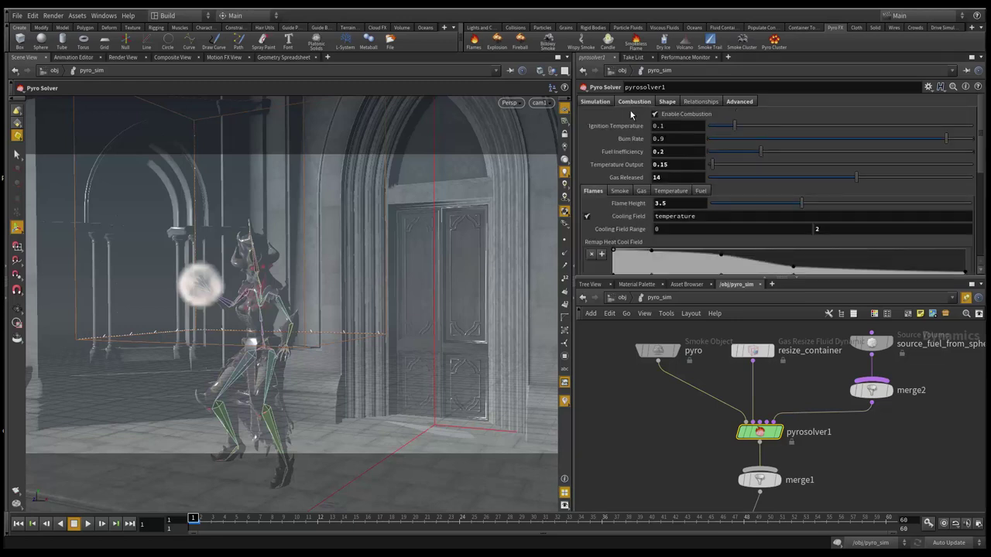
left_click(670, 138)
type("0")
key("Return")
left_click(87, 525)
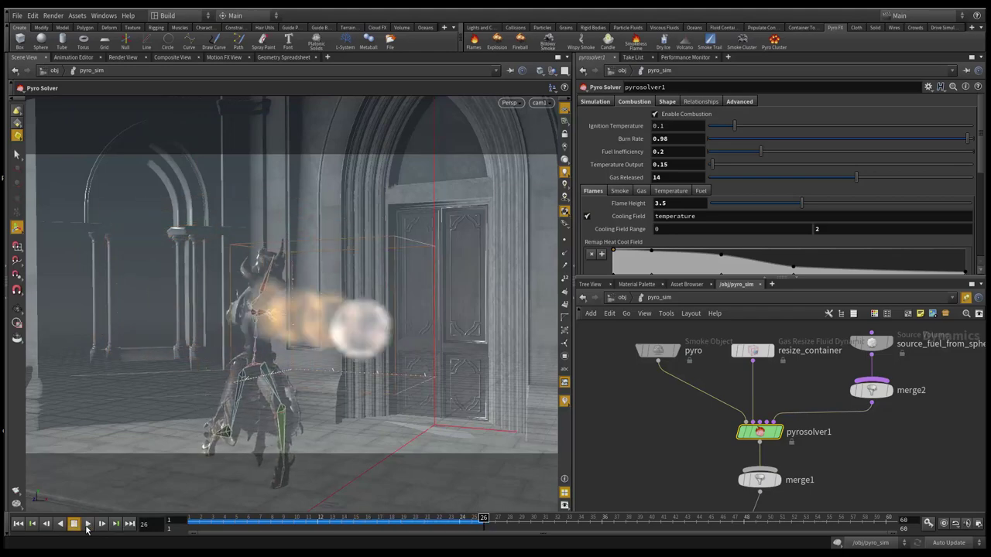
left_click(88, 525)
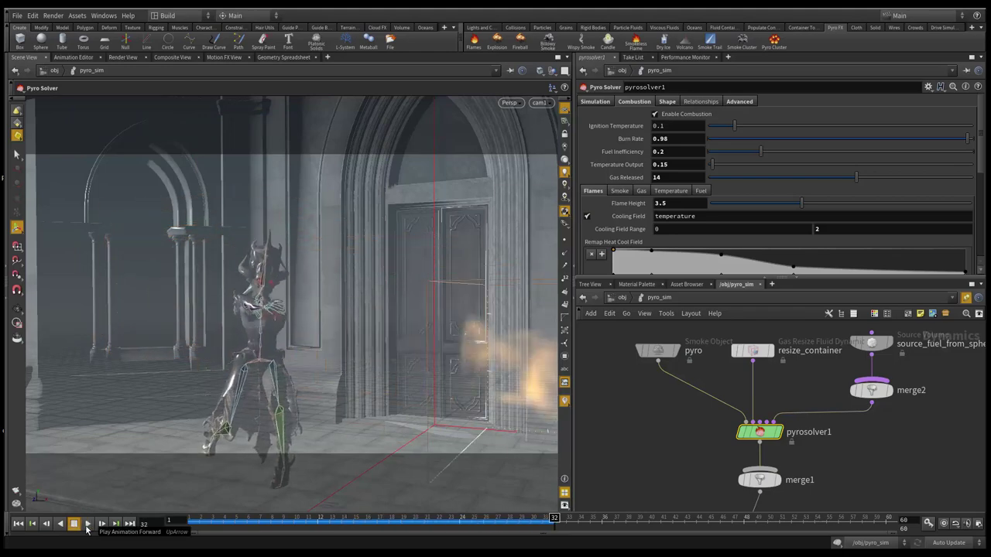
left_click(191, 521)
left_click(191, 521)
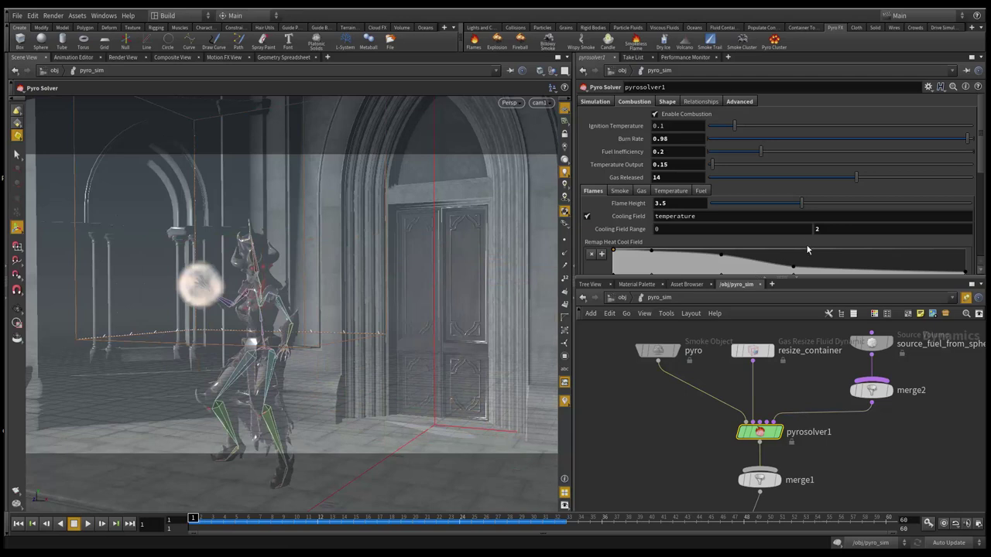
left_click_drag(967, 138, 974, 138)
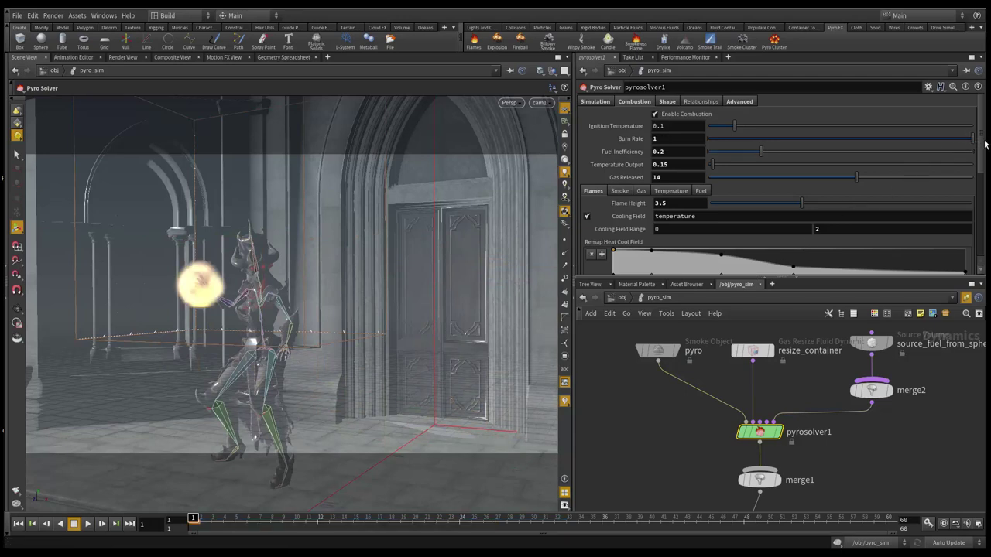
left_click(87, 524)
type("0.9")
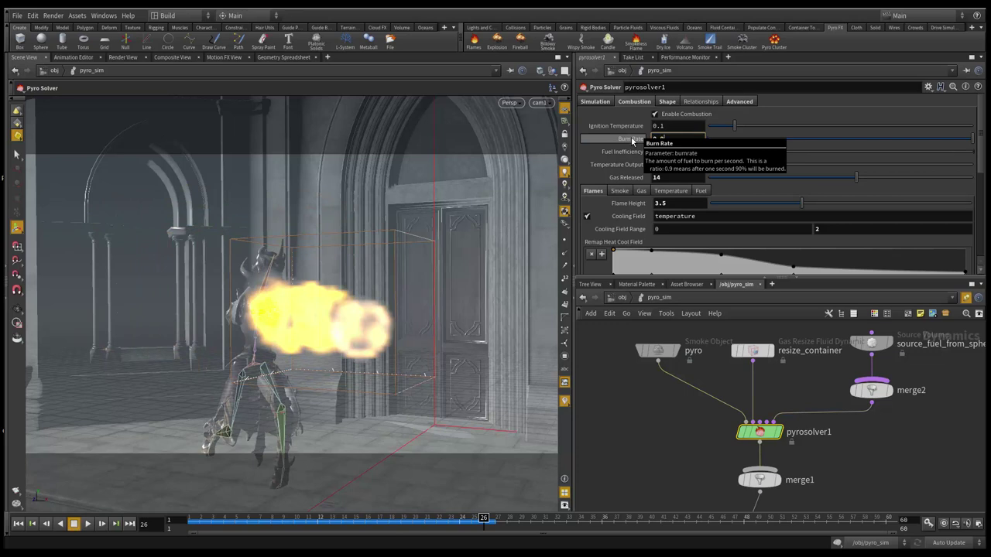
middle_click(632, 141, "ctrl")
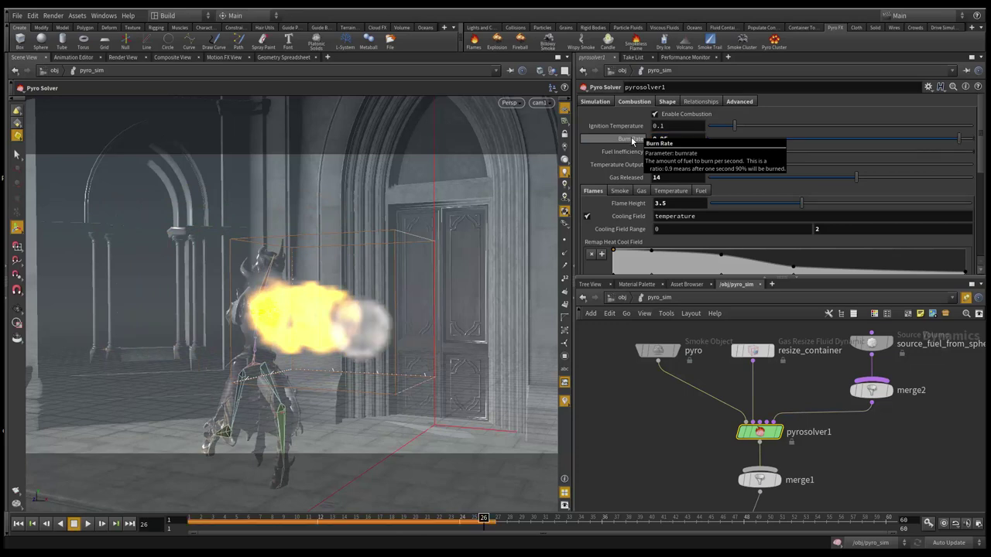
Rewind to frame 1 and test higher Ignition Temperature values before settling on 0.
left_click(176, 520)
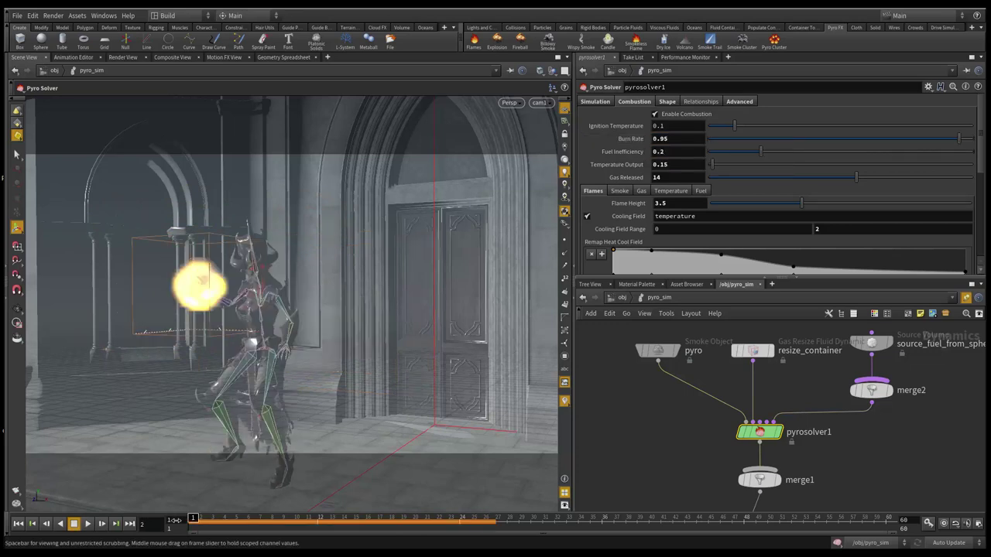
left_click_drag(176, 520, 151, 523)
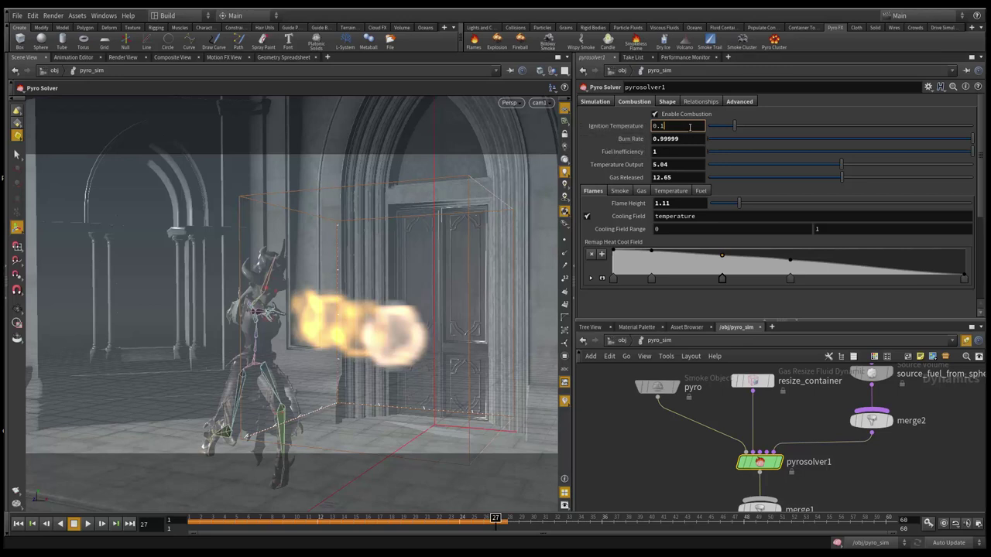
key("Return")
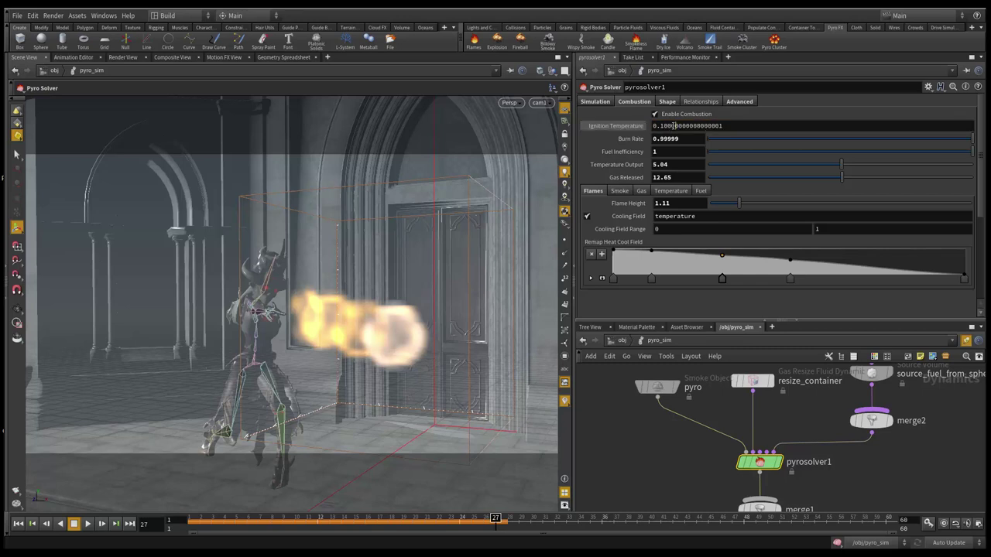
left_click(674, 126)
left_click(622, 141)
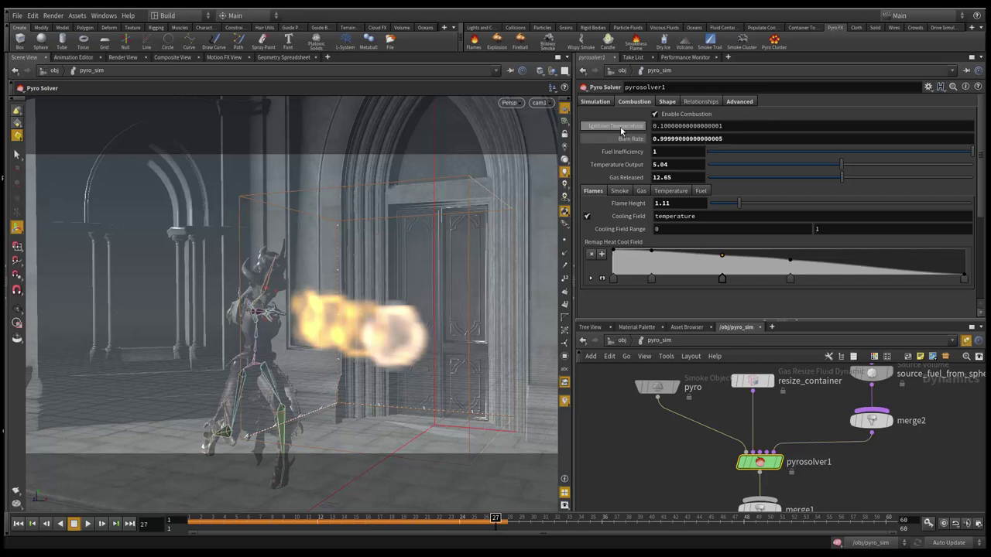
left_click(623, 125)
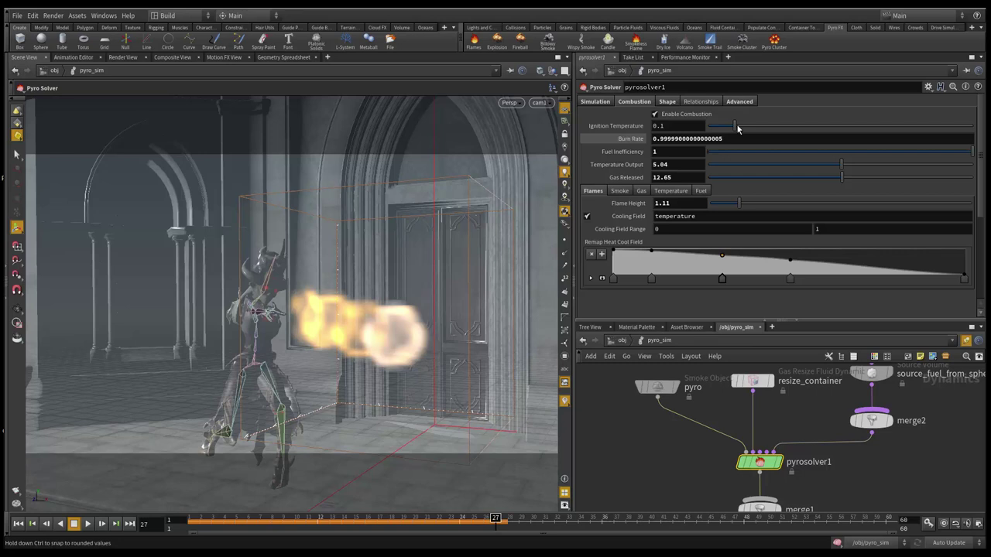
mouse_move(738, 130)
left_mouse_down()
mouse_move(834, 135)
mouse_move(746, 126)
left_mouse_up()
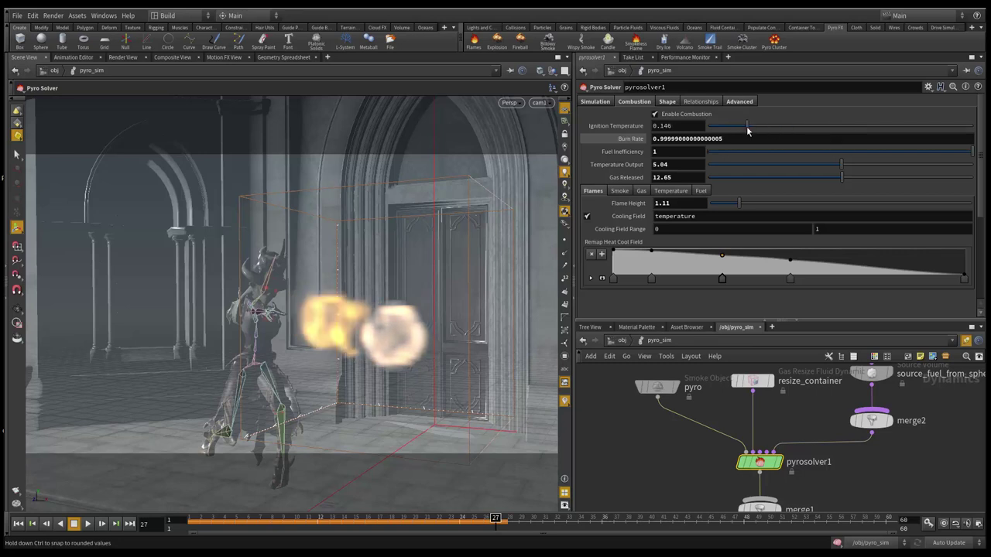
mouse_move(746, 127)
left_mouse_down()
mouse_move(756, 126)
mouse_move(721, 129)
mouse_move(874, 140)
mouse_move(798, 128)
mouse_move(682, 132)
left_mouse_up()
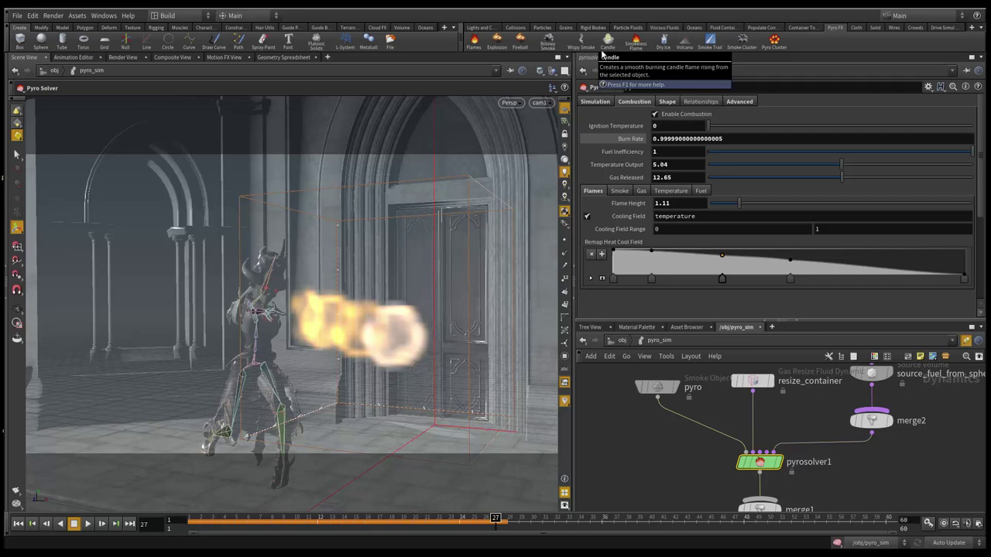
Leave Burn Rate unchanged, then edit Timescale on pyrosolver1's Simulation tab.
left_click(742, 140)
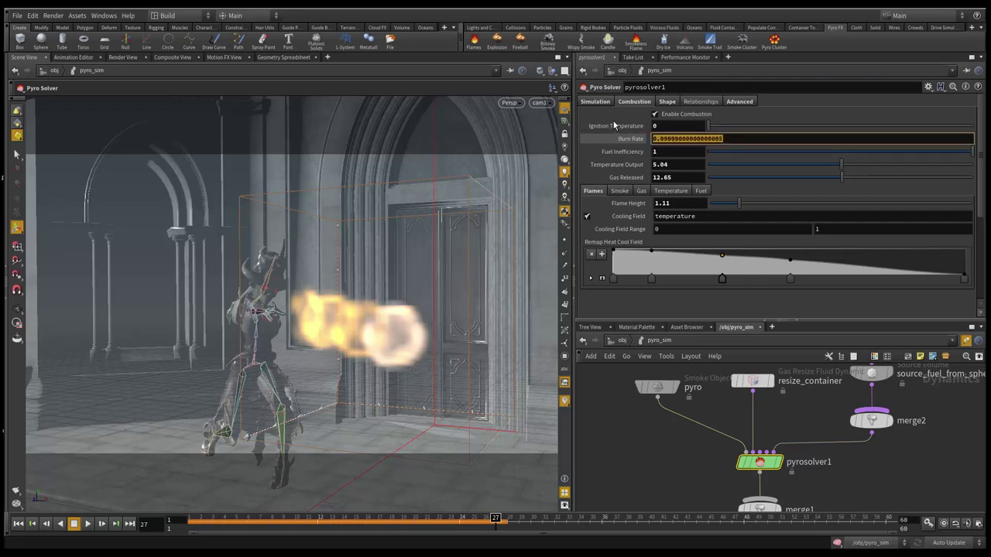
key("Return")
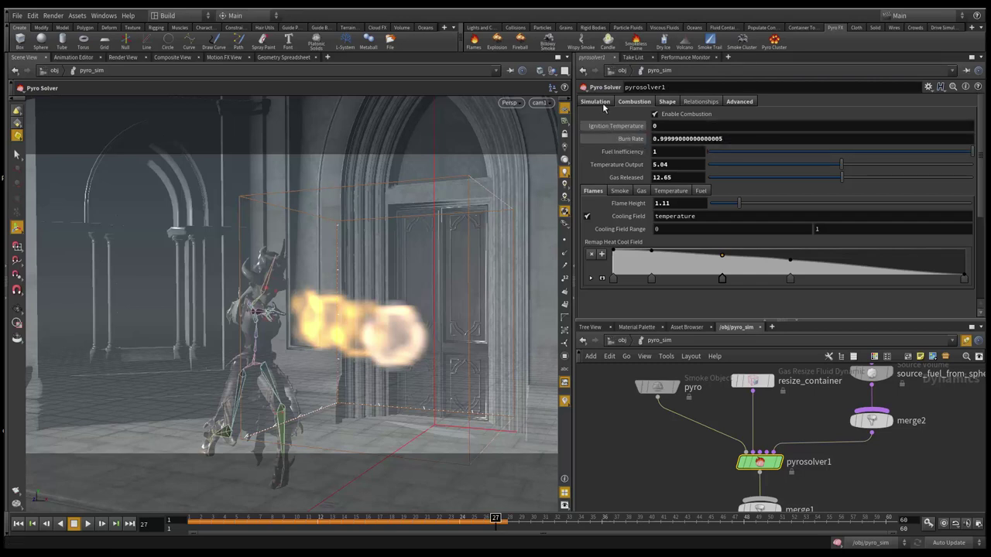
left_click(600, 102)
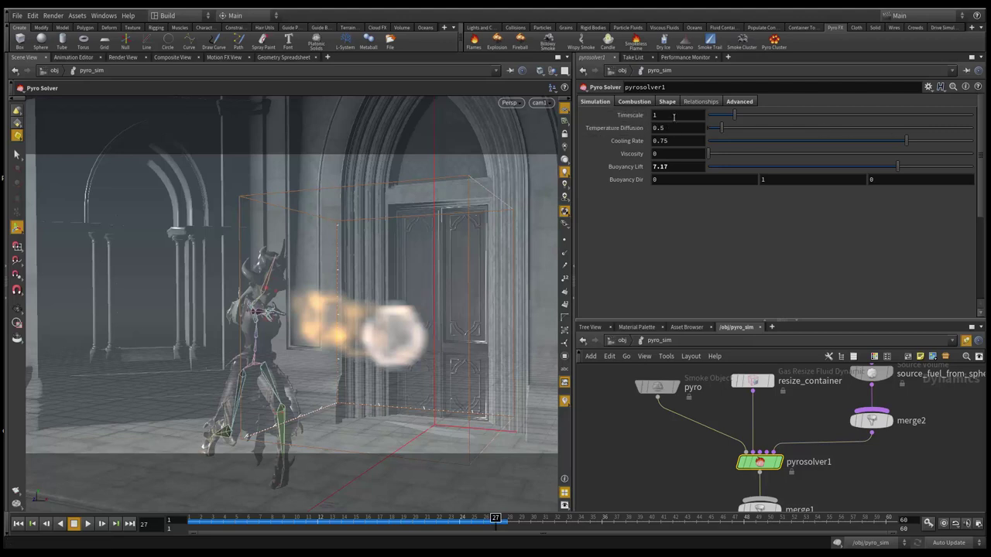
left_click(651, 116)
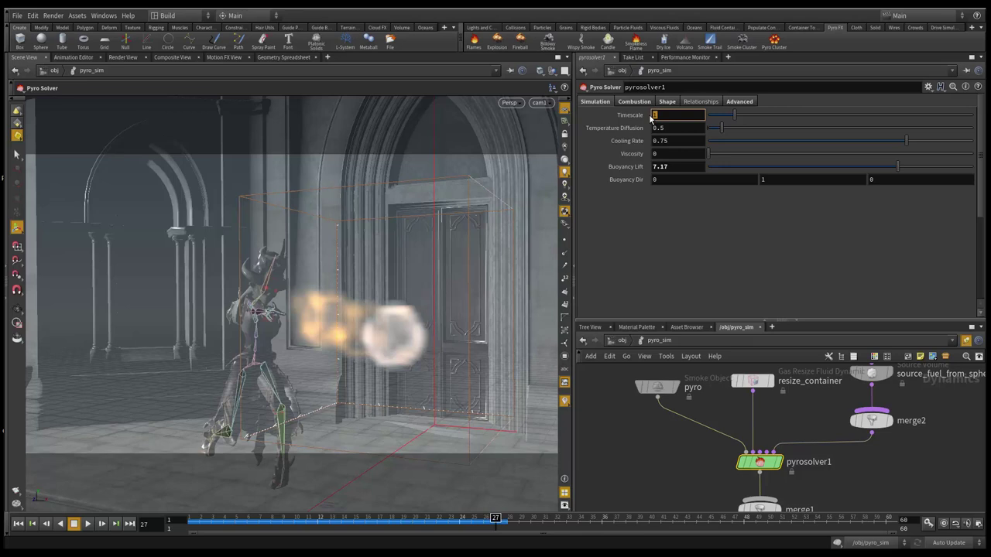
Set the pyro solver's Timescale to 0.6 and replay the fireball up to frame 23.
type("0.")
type("6")
key("Return")
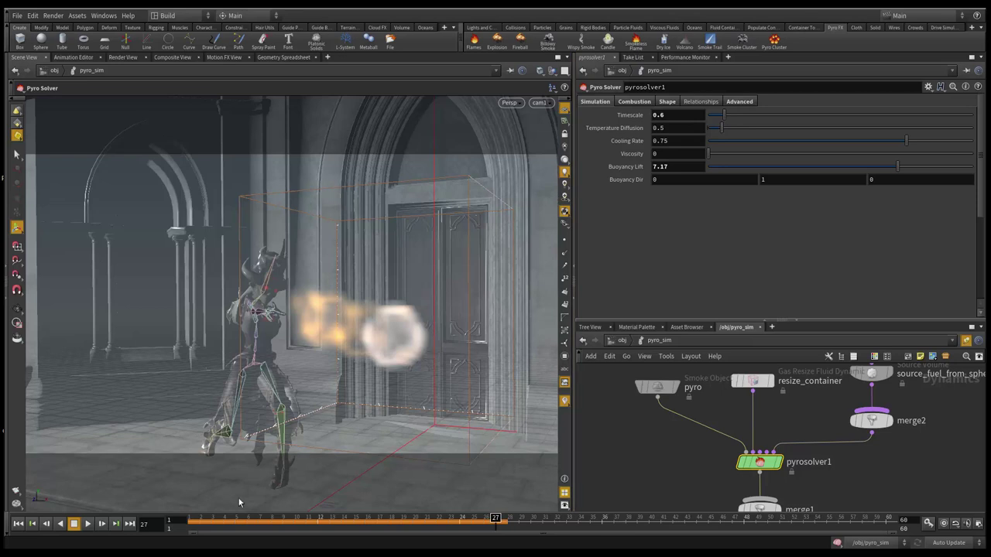
left_click(192, 520)
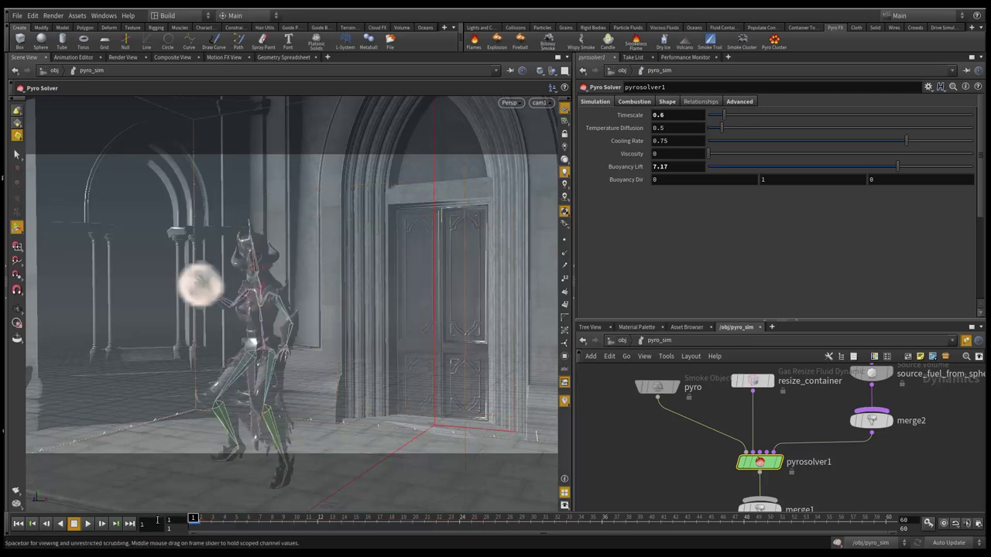
left_click(87, 524)
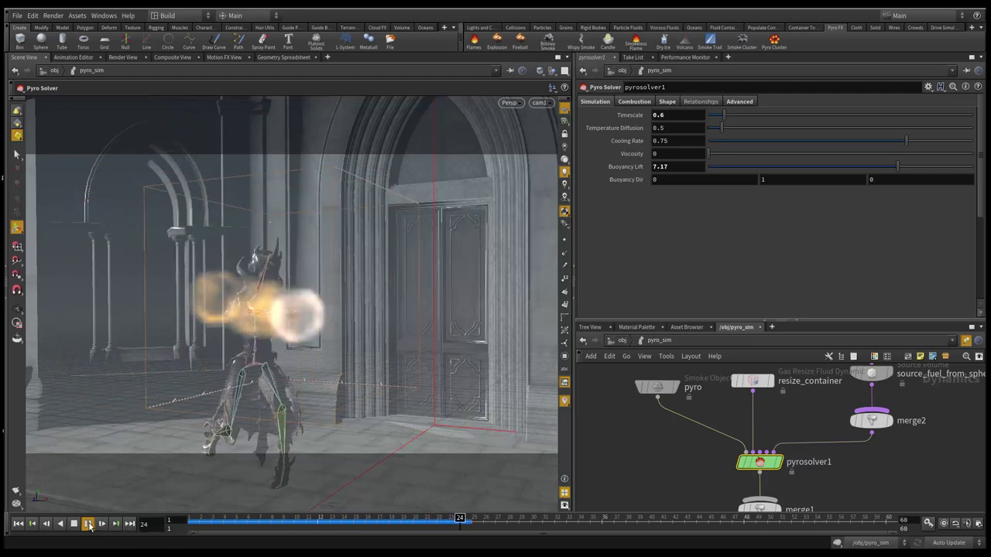
left_click(88, 527)
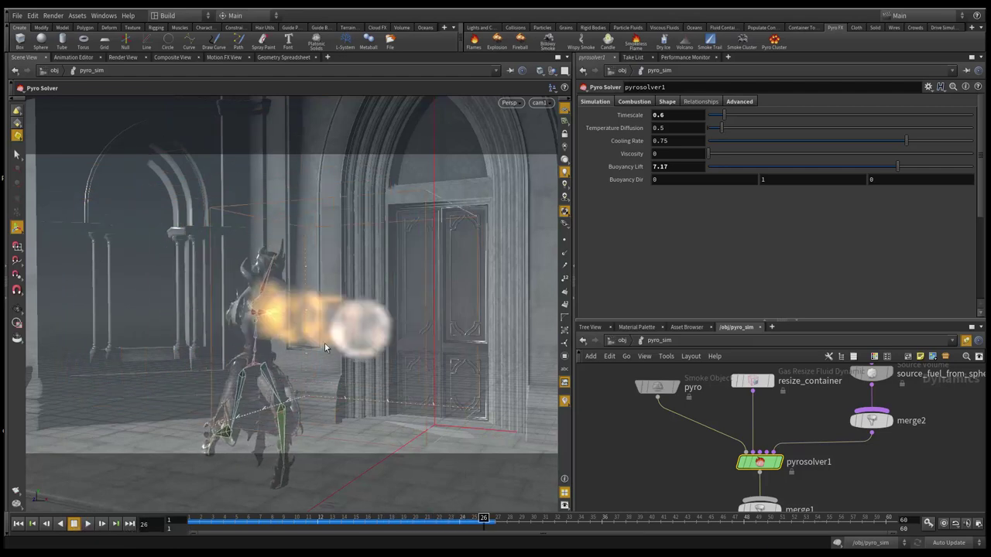
left_click(87, 525)
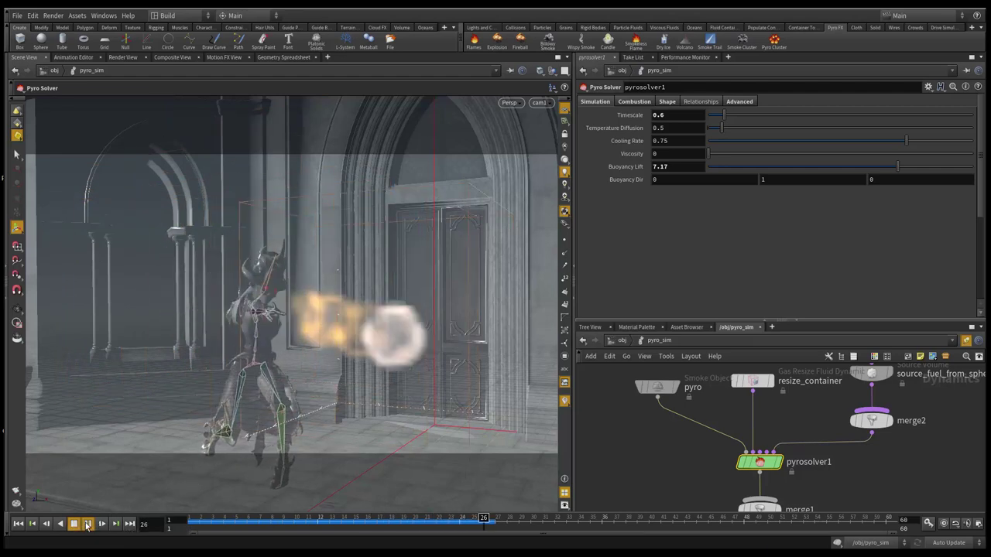
left_click(235, 520)
left_click_drag(235, 523, 495, 533)
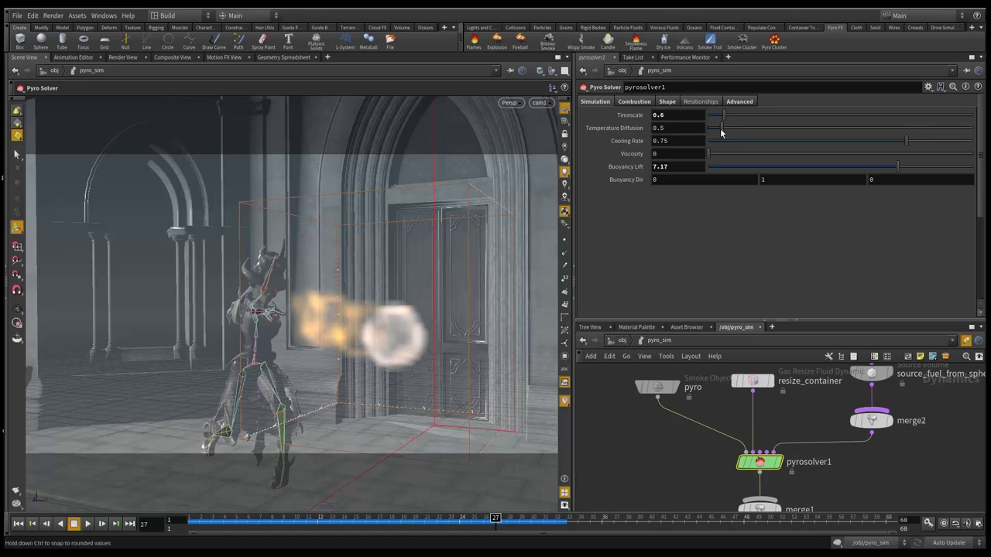
Tune Temperature Diffusion toward 4.75, replaying the fireball to check the orange flames.
left_click_drag(721, 133, 964, 153)
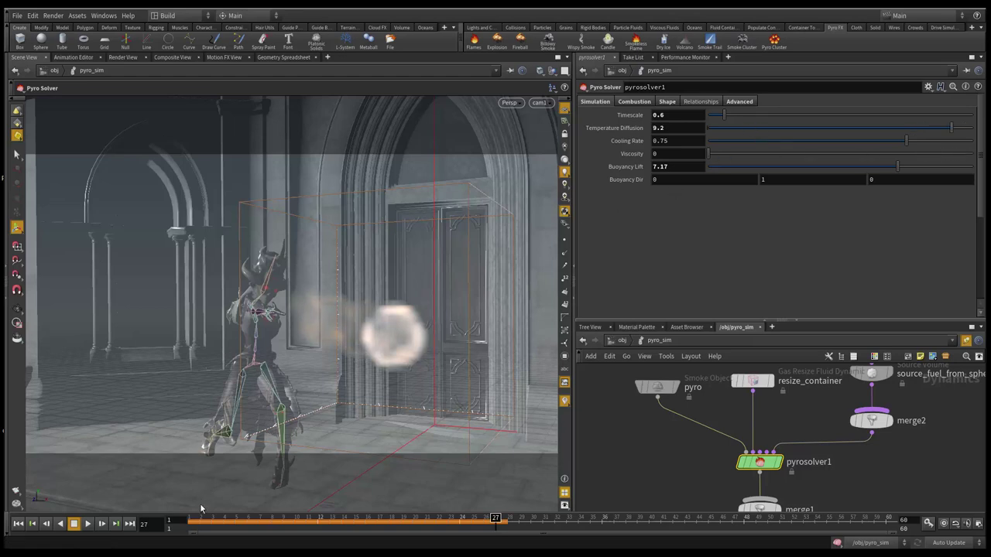
left_click(86, 524)
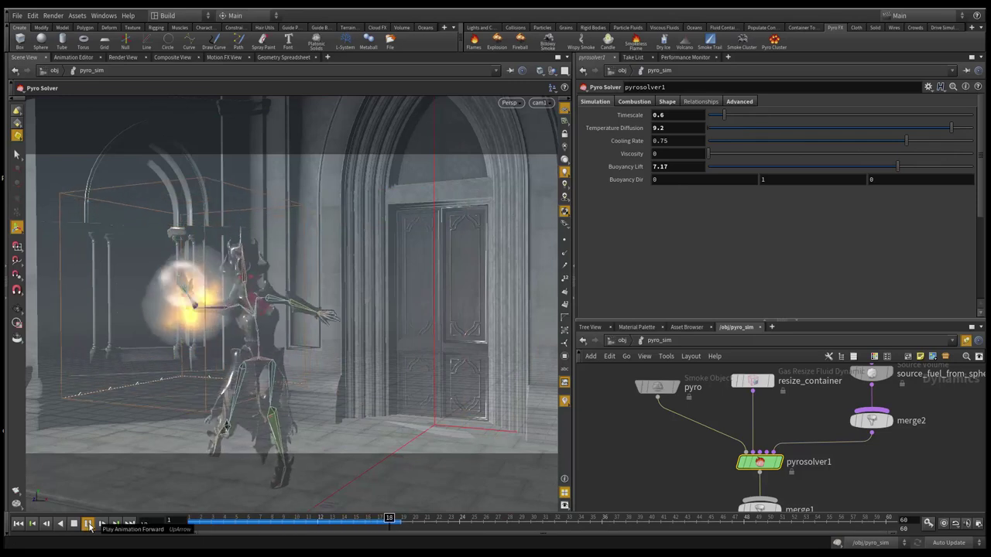
left_click(89, 526)
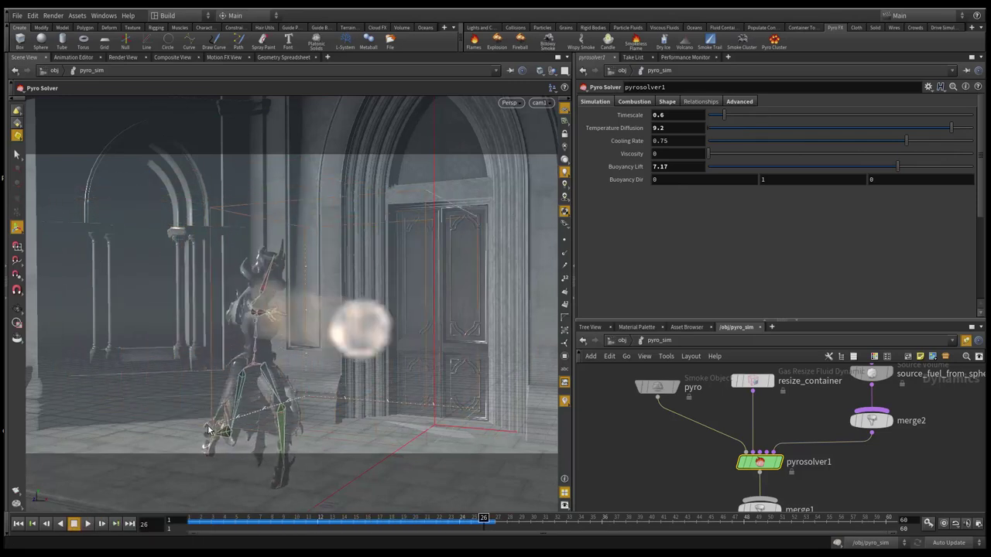
left_click(103, 525)
left_click(103, 525)
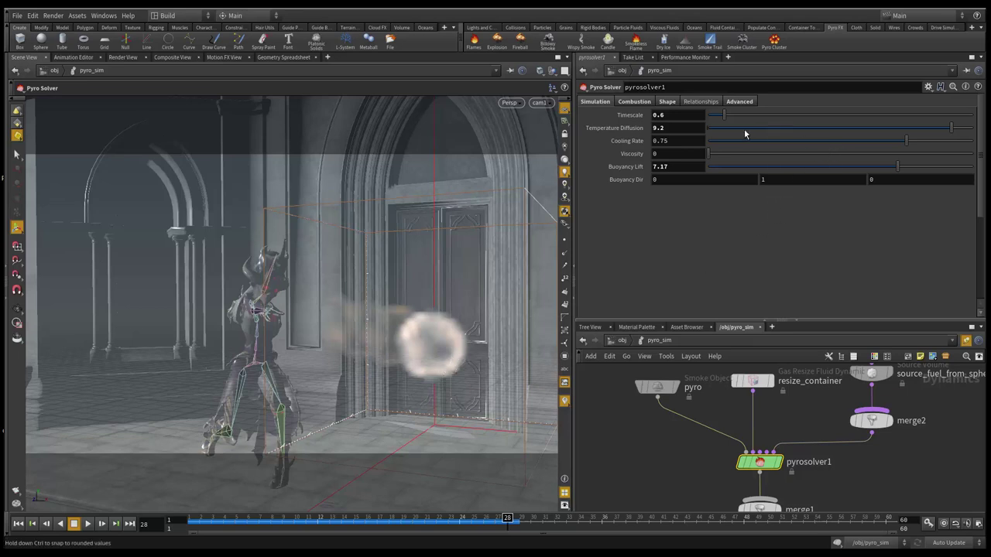
left_click_drag(744, 128, 717, 136)
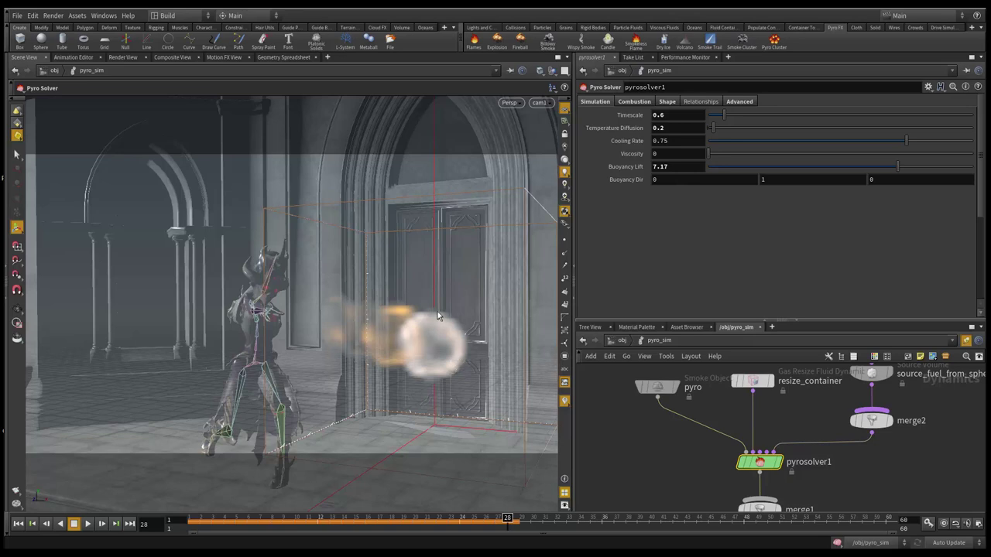
mouse_move(721, 130)
left_mouse_down()
mouse_move(907, 142)
mouse_move(833, 139)
left_mouse_up()
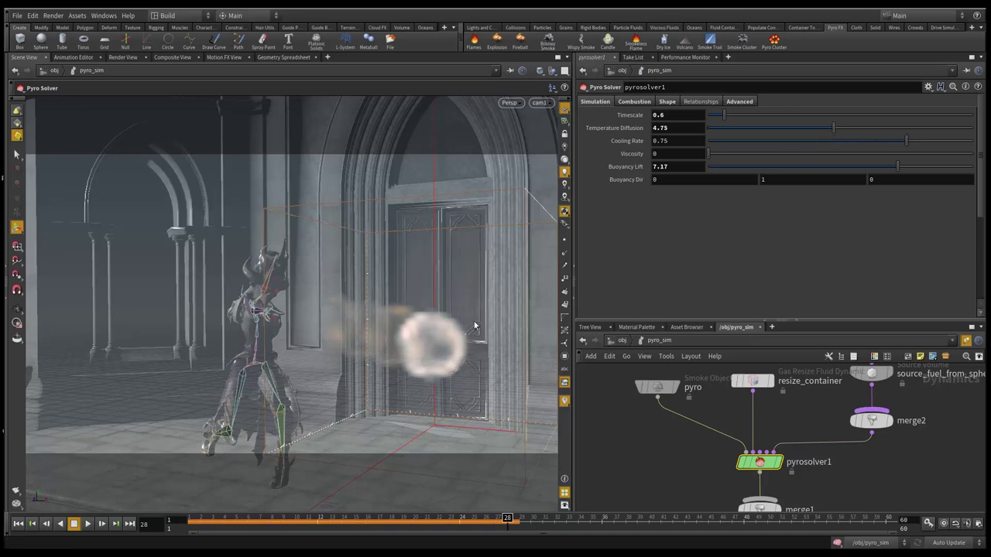
left_click(204, 517)
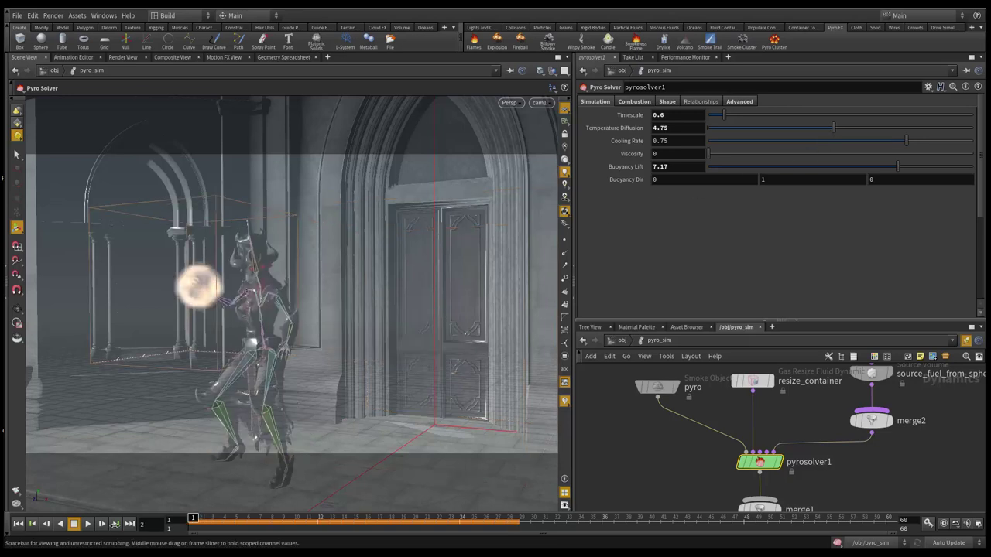
left_click(88, 524)
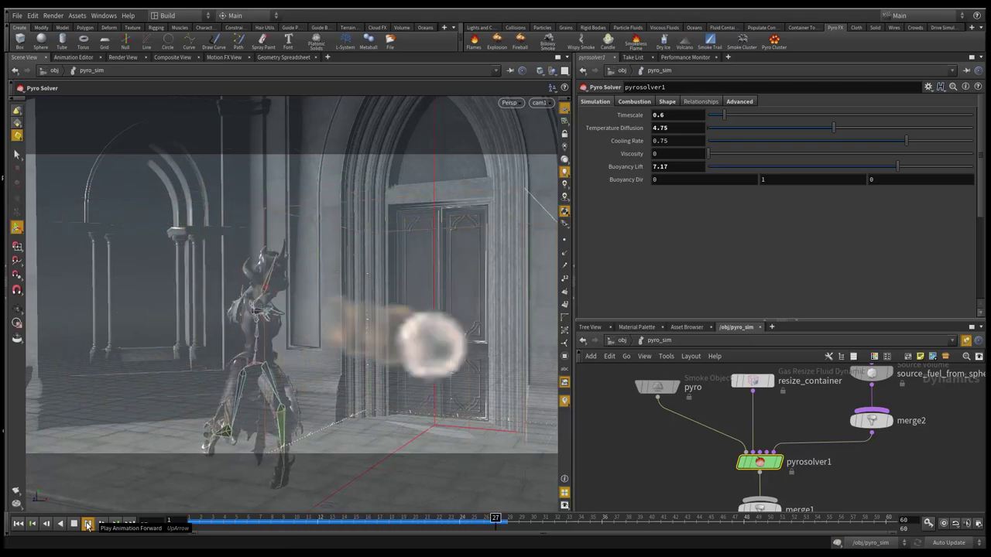
left_click(88, 524)
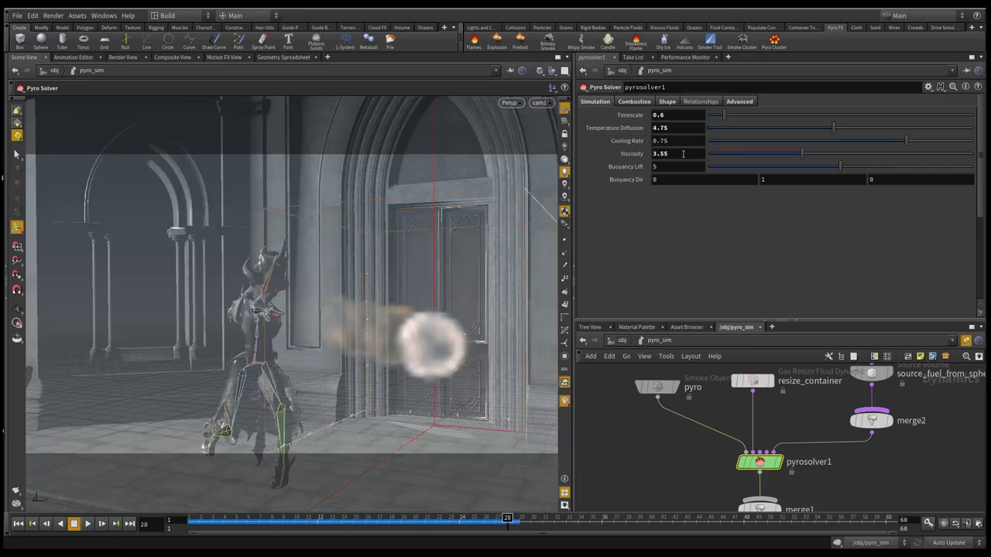
Reset Viscosity to 0, confirm Cooling Rate, and replay the fireball to frame 19.
middle_click(648, 153, "ctrl")
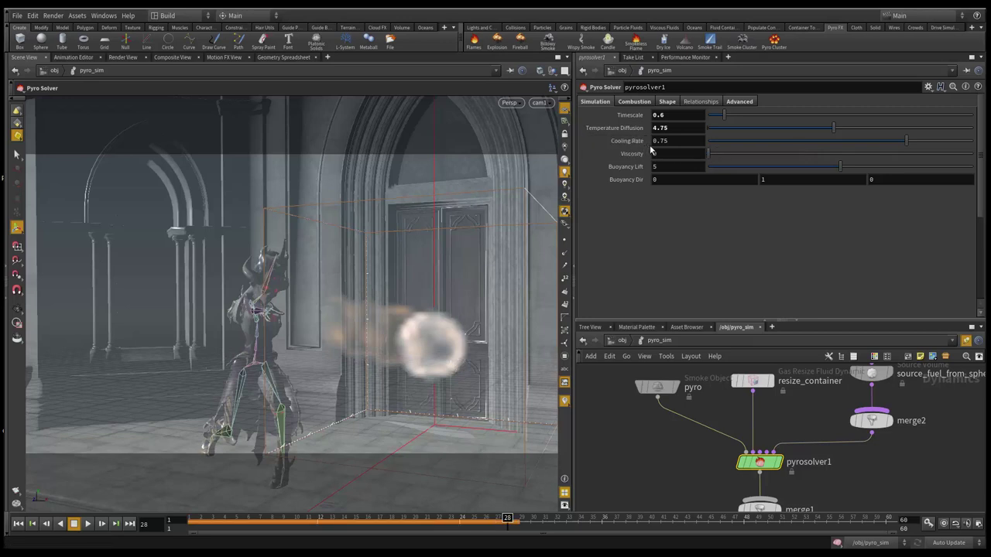
left_click(678, 141)
left_click(192, 520)
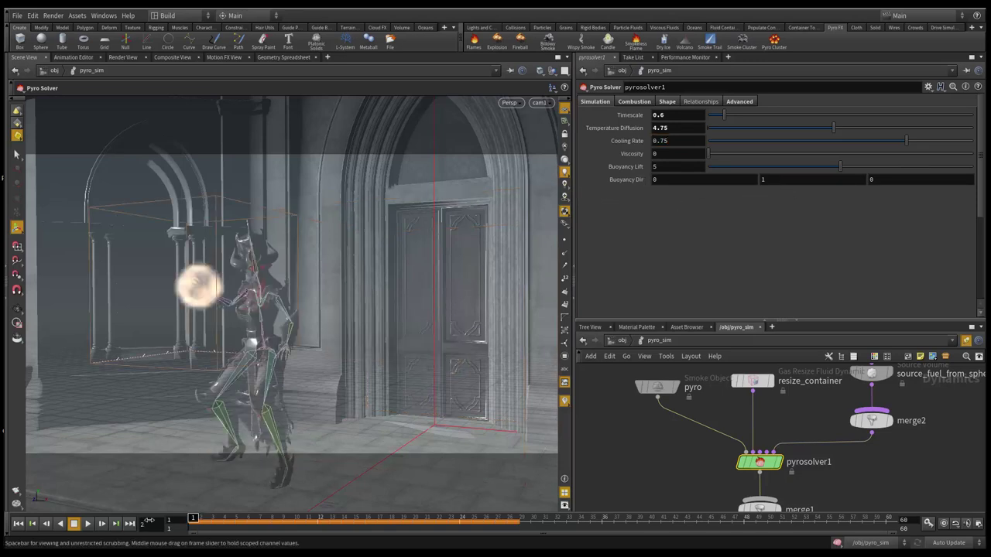
left_click(87, 524)
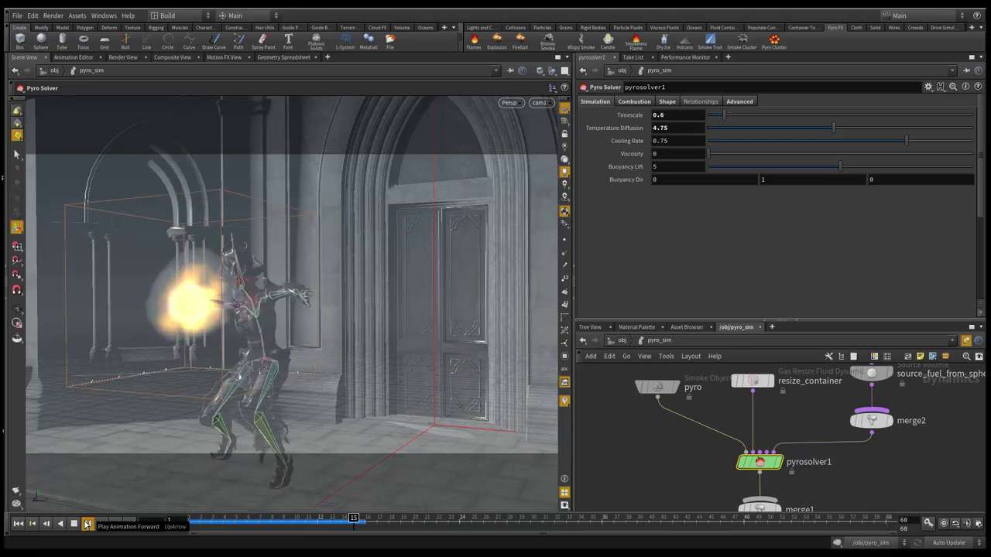
left_click(86, 524)
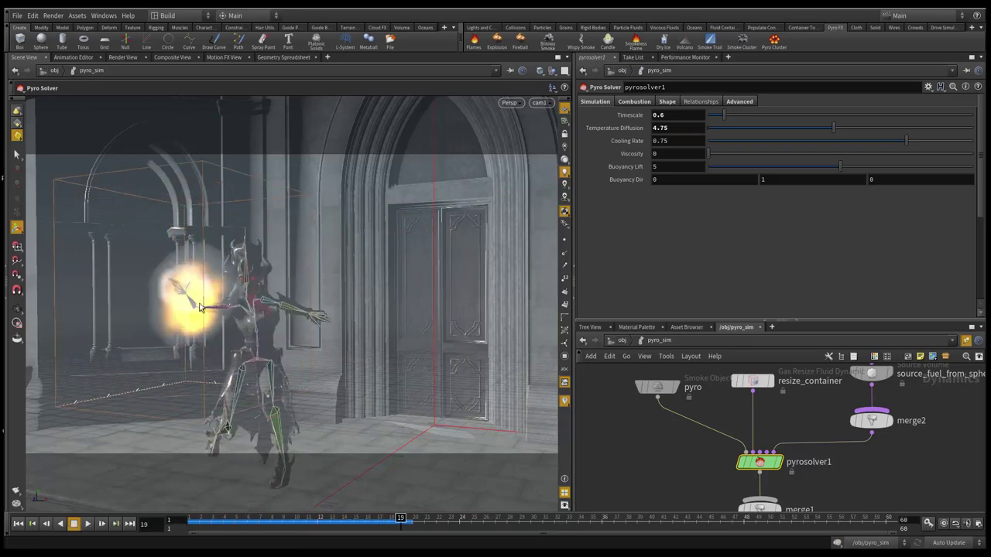
left_click(792, 184)
type("0")
Enter 1 in Buoyancy Dir X and Z, then preview the fireball to frame 12.
left_click(695, 182)
type("1")
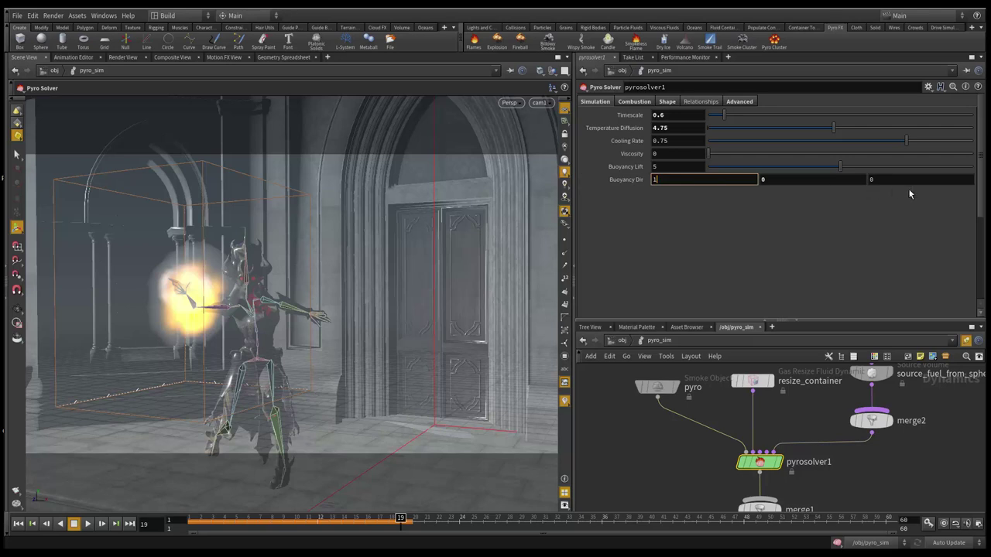
left_click(882, 181)
type("1")
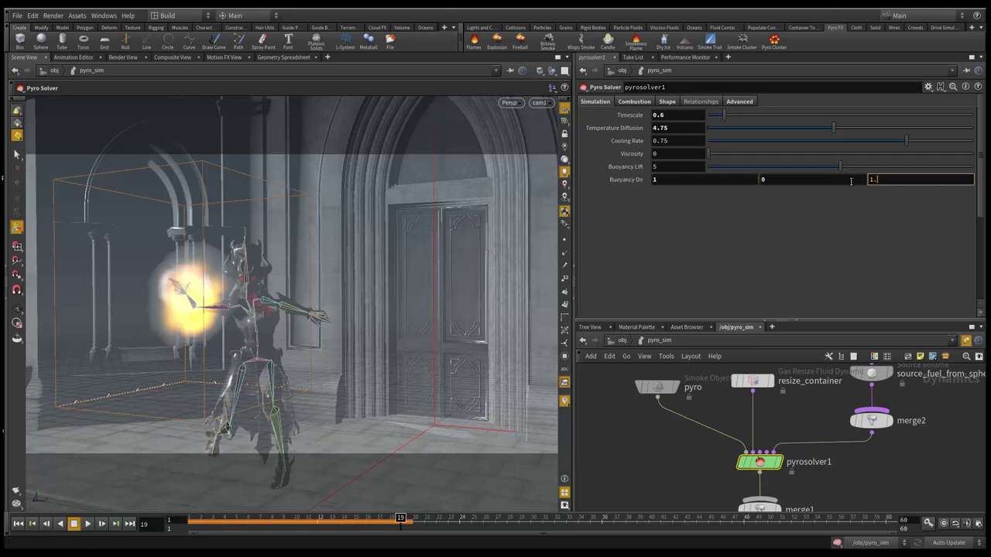
key("Return")
left_click(86, 524)
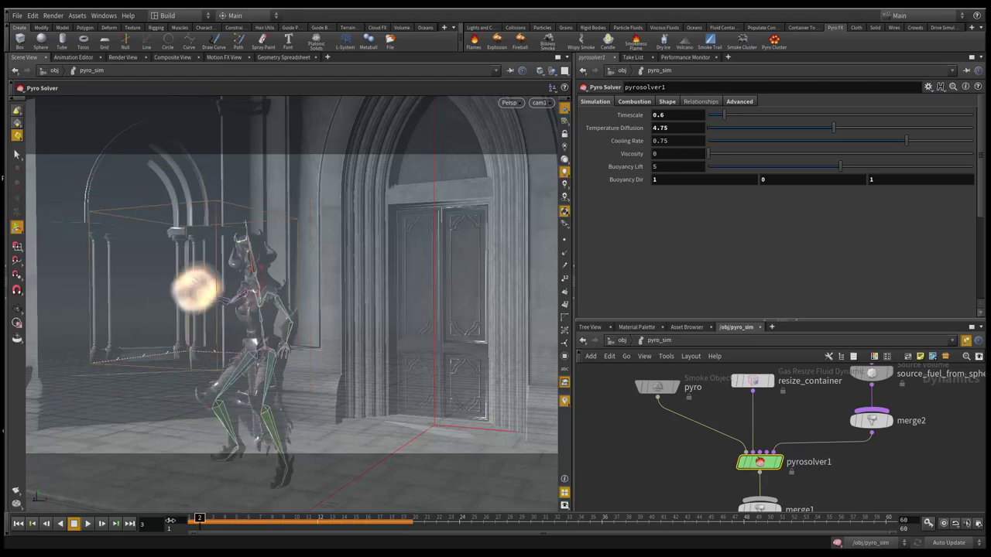
left_click(74, 524)
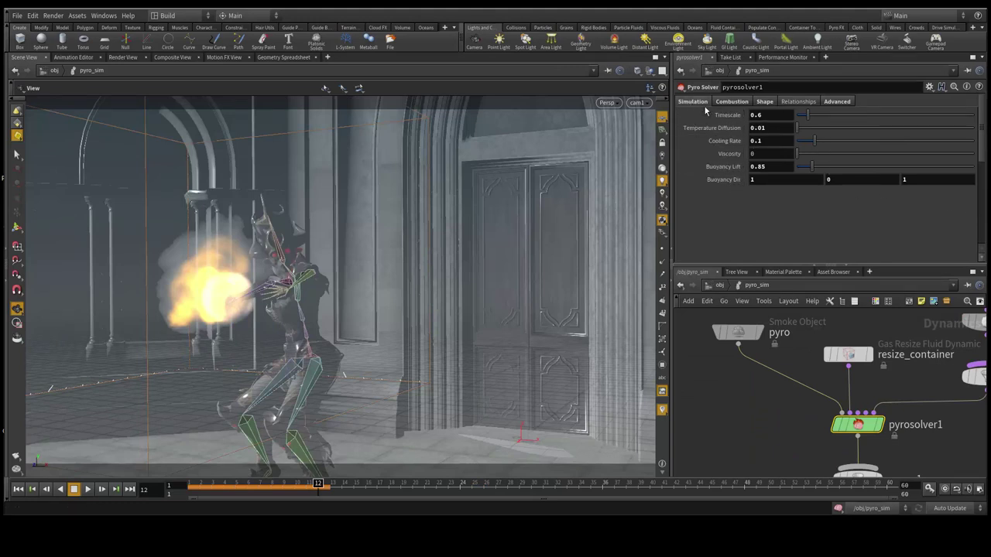
Glance at the solver's Combustion settings, return to Simulation, then select the pyro Smoke Object node.
left_click(739, 103)
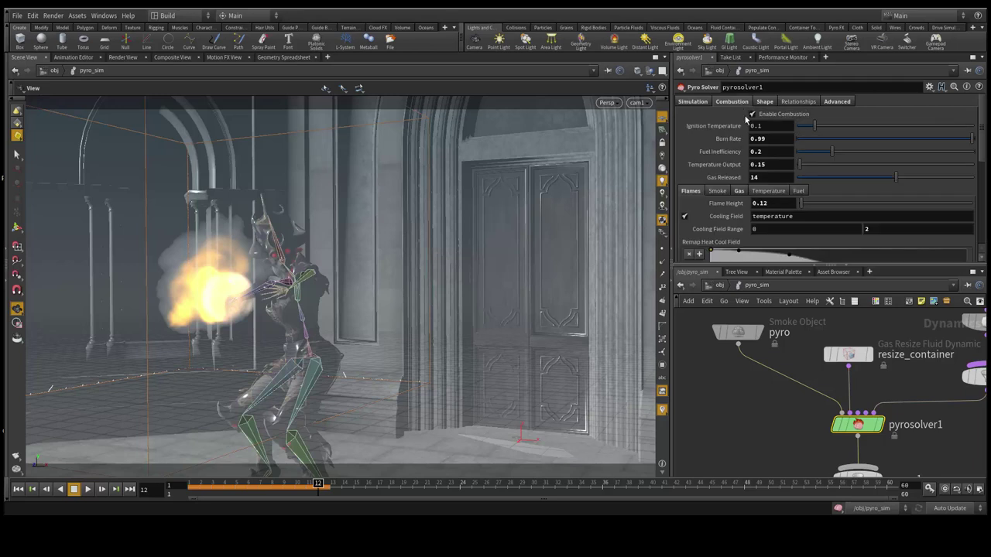
left_click(691, 103)
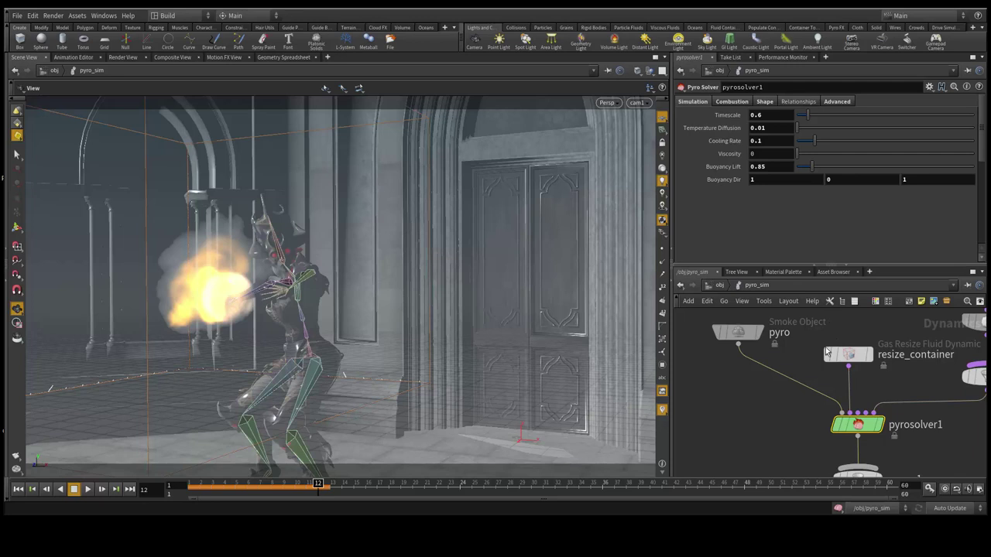
mouse_move(848, 355)
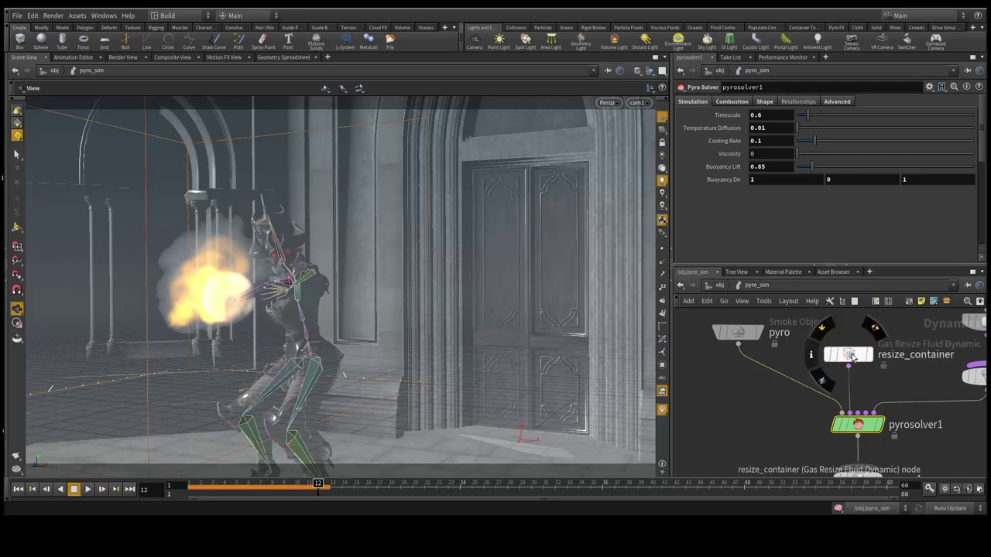
left_click(738, 333)
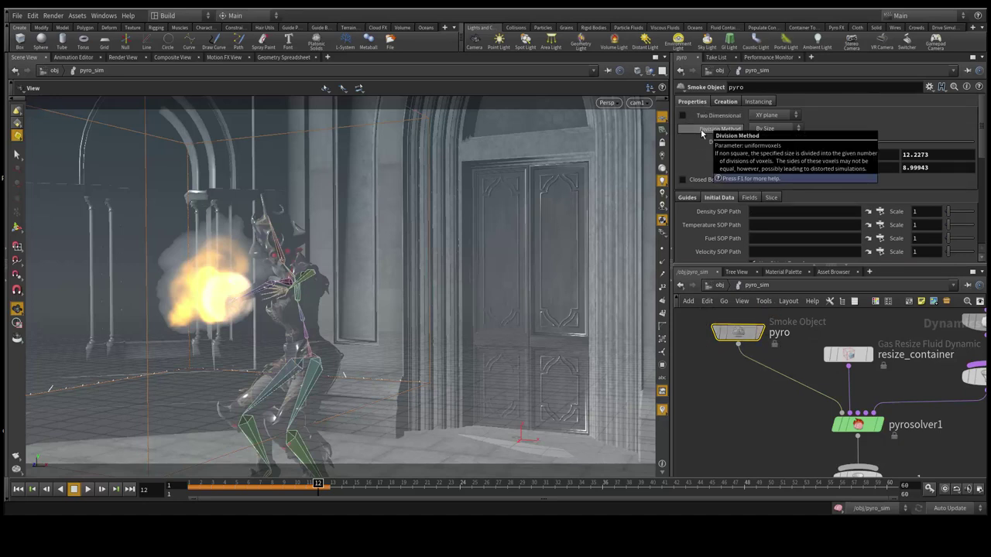
Keep Division Method at By Size, try Division Size 0.2, and rewind to frame 1.
left_click(778, 130)
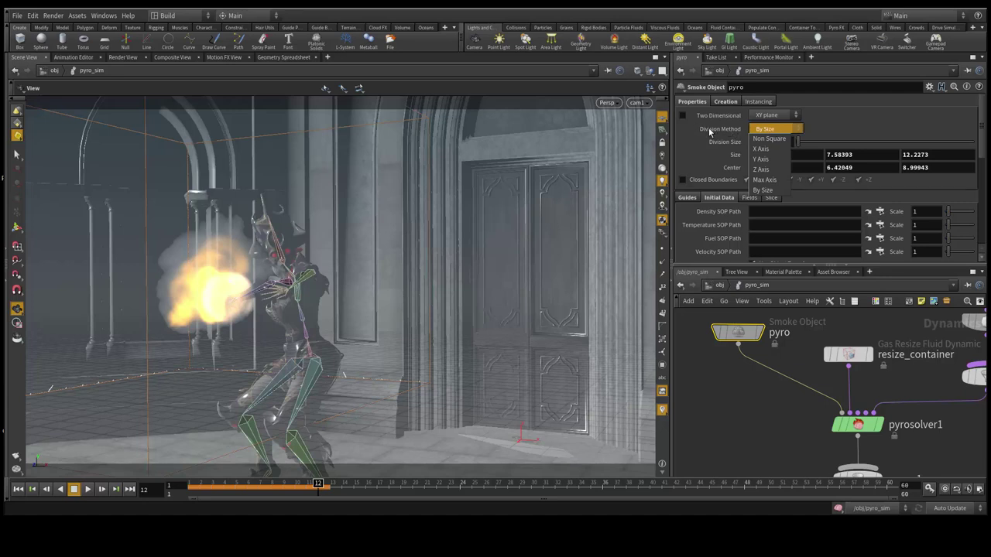
left_click(708, 131)
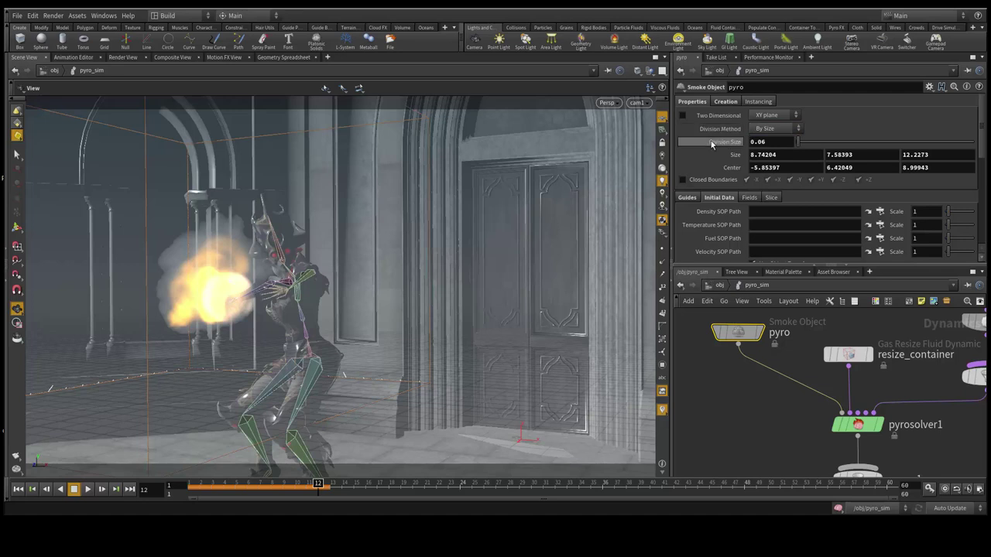
left_click(782, 142)
type("0.2")
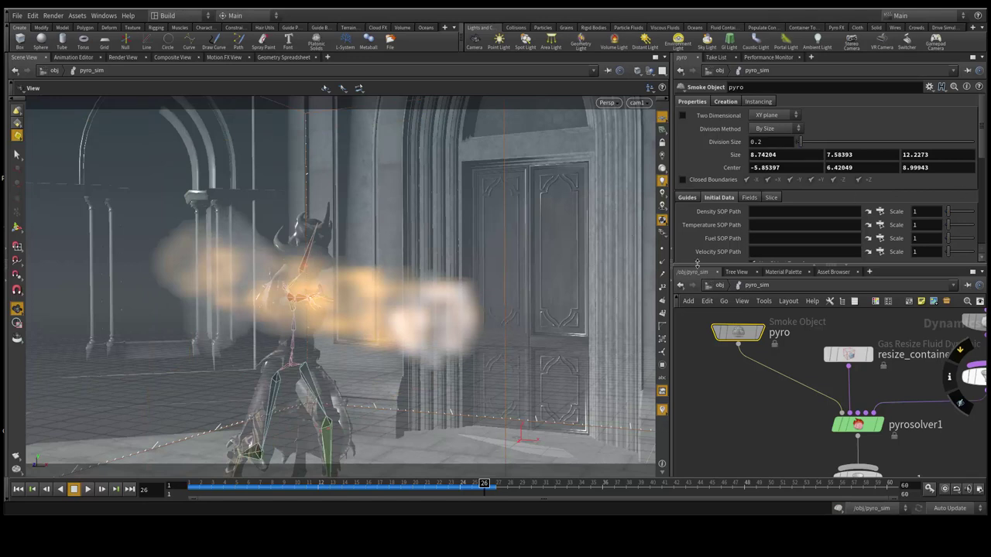
left_click(780, 142)
left_click(193, 486)
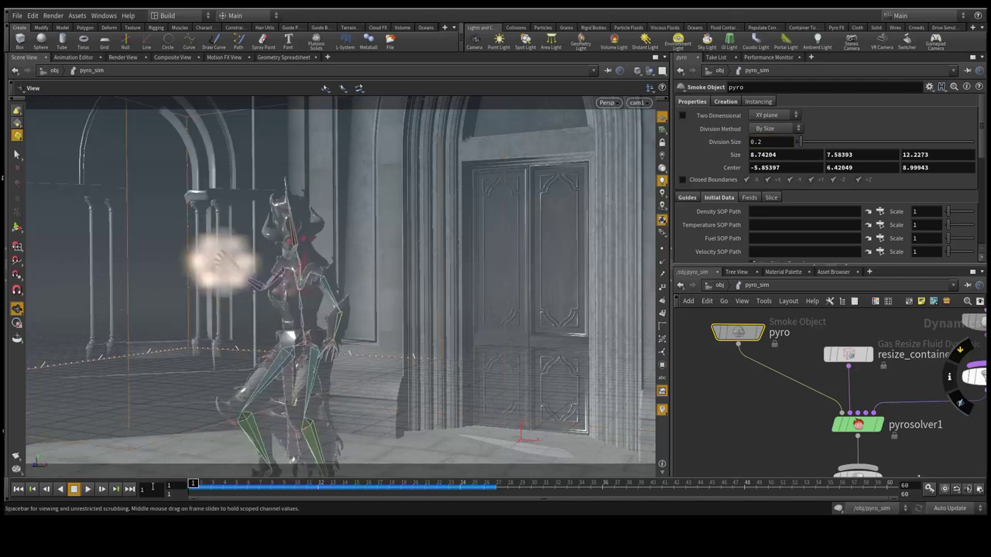
left_click_drag(774, 142, 717, 143)
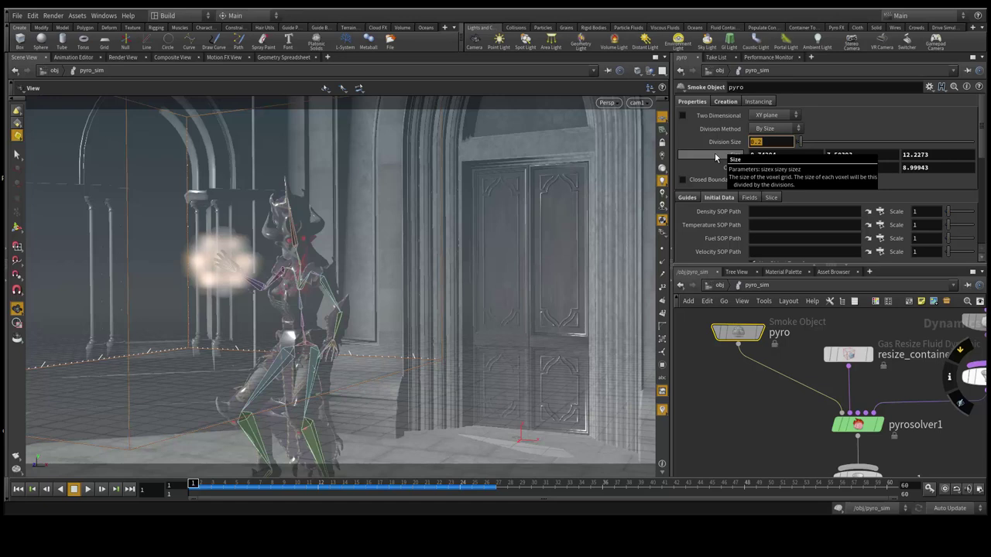
Enter Division Size 0.06 and play the finer fireball through frame 12.
type("0.")
type("06")
key("Return")
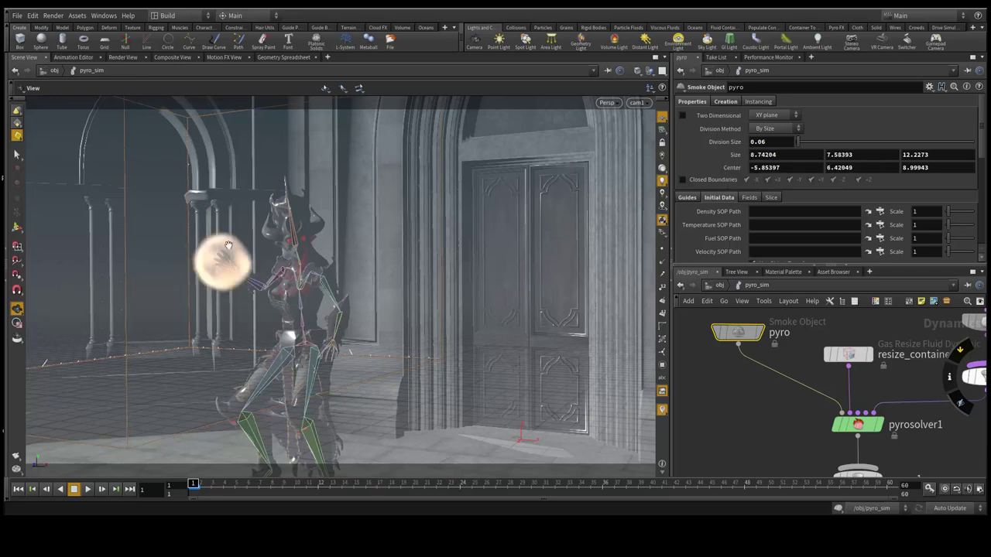
left_click(89, 492)
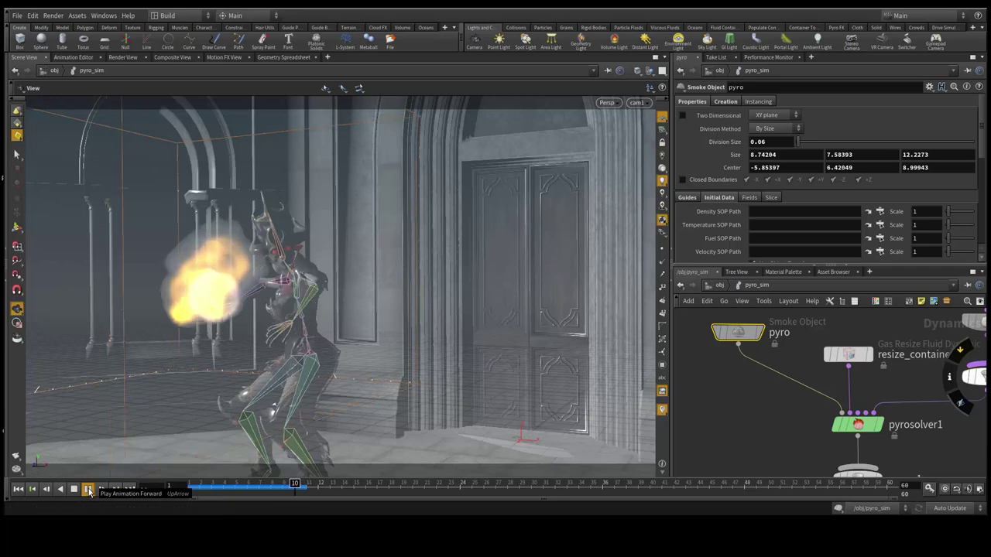
left_click(89, 491)
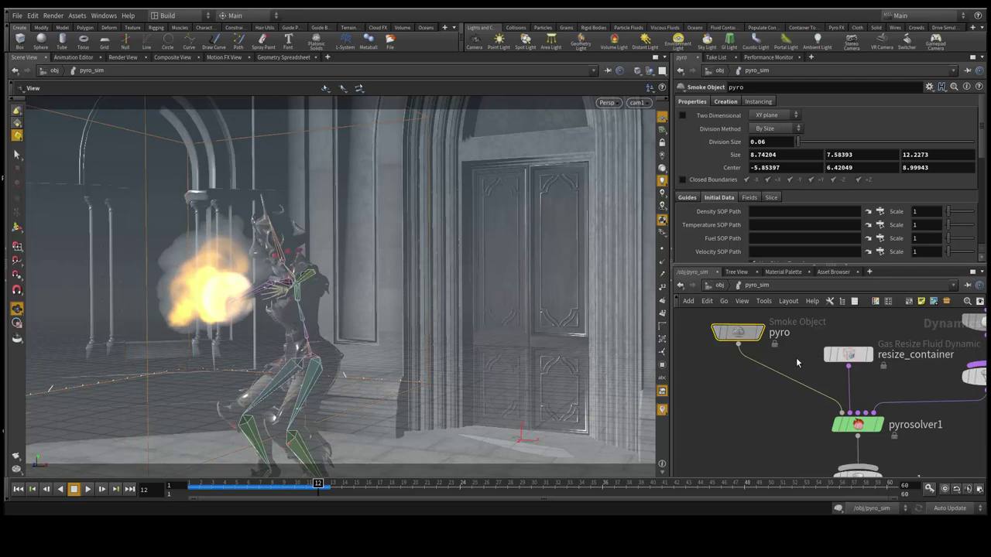
Scroll the Material Palette down to the Volume materials and select the flames pyro shader.
left_click(789, 273)
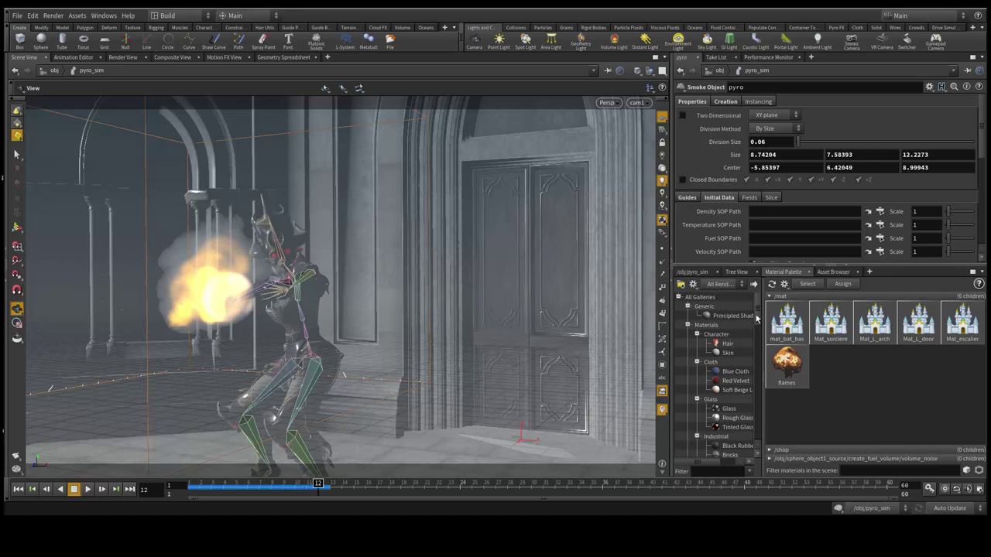
left_click_drag(757, 315, 754, 351)
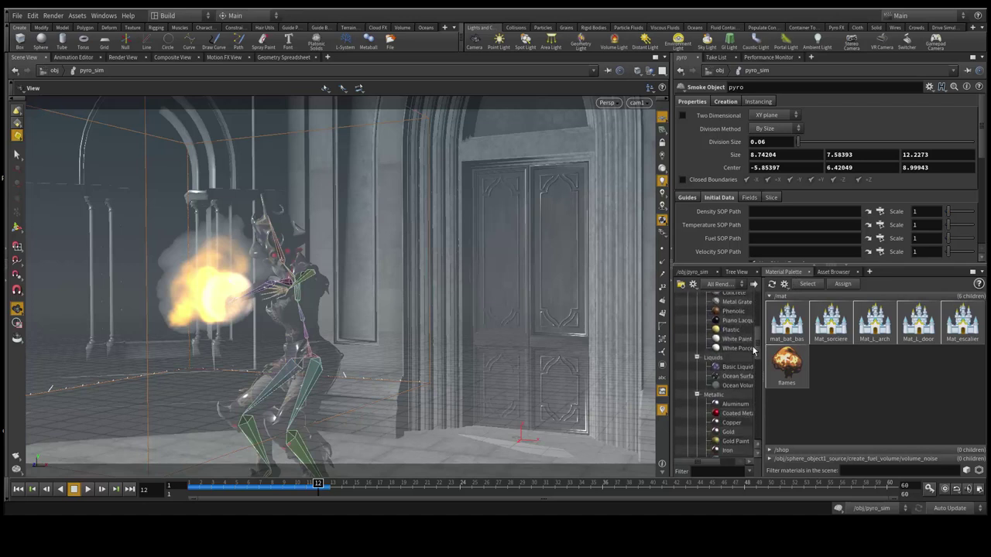
scroll(753, 364, "down", 3)
scroll(751, 377, "down", 3)
scroll(748, 390, "down", 3)
scroll(746, 404, "down", 3)
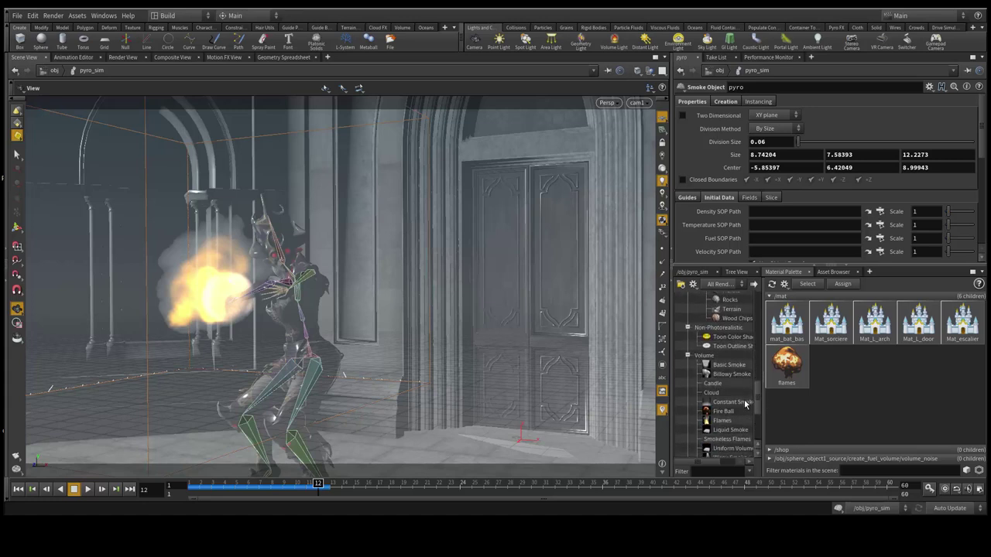
scroll(746, 406, "down", 2)
scroll(746, 409, "down", 1)
scroll(747, 412, "down", 1)
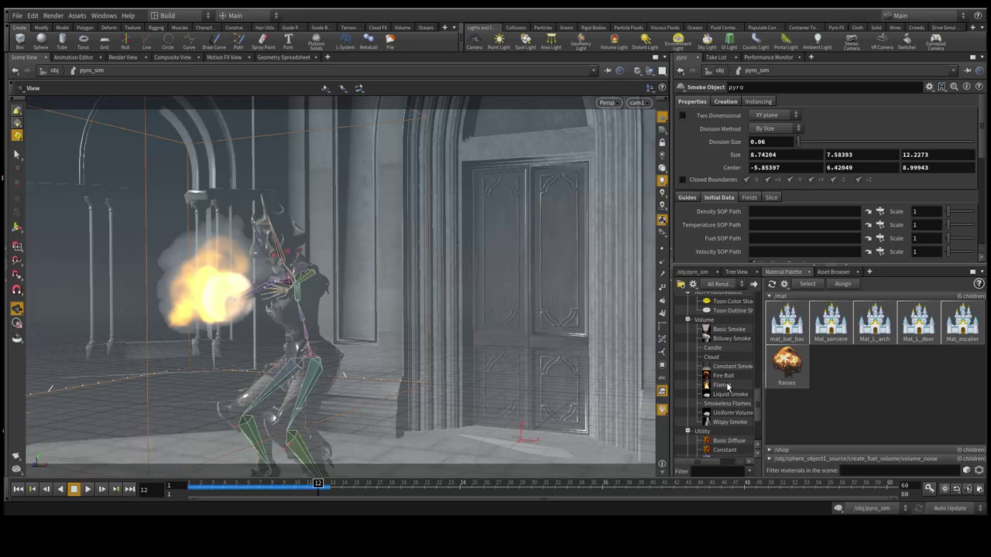
left_click(784, 370)
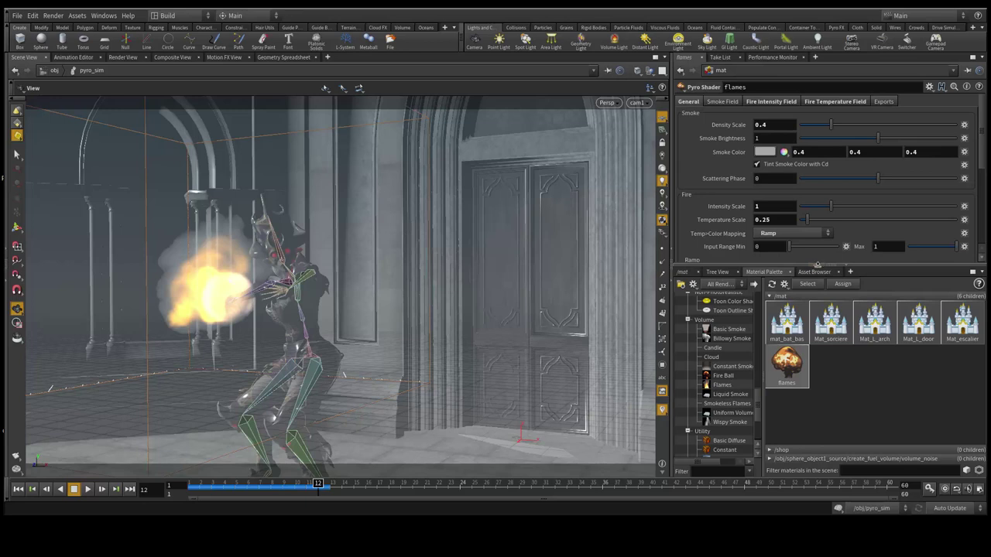
Enlarge the parameter pane to reveal the flames shader's fire ramp.
left_click_drag(817, 265, 814, 308)
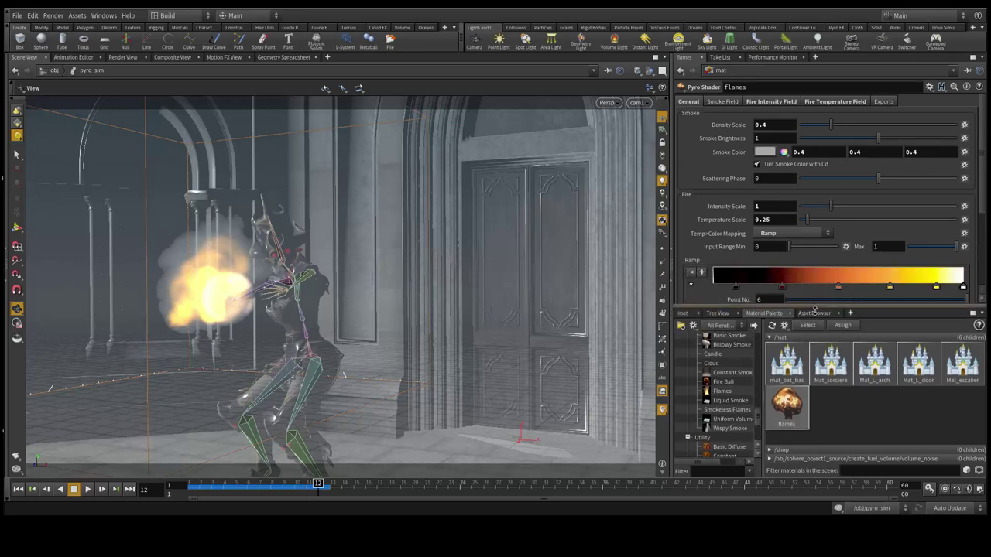
left_click_drag(814, 308, 814, 297)
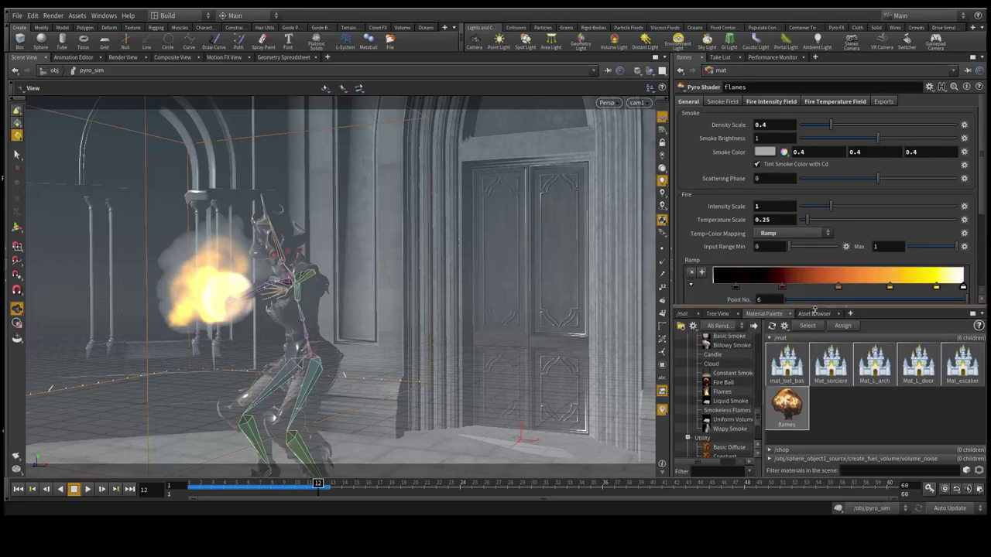
right_click(794, 393)
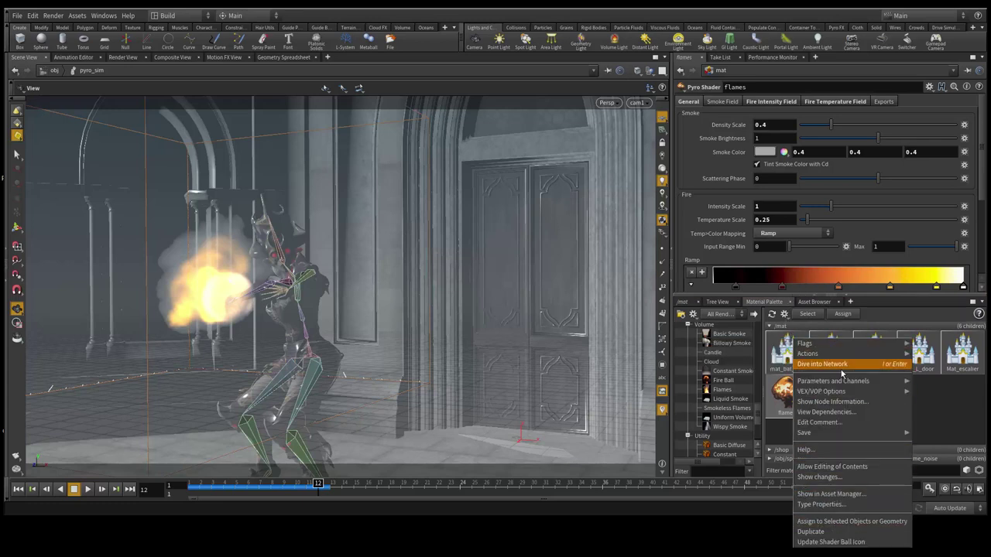
left_click(946, 408)
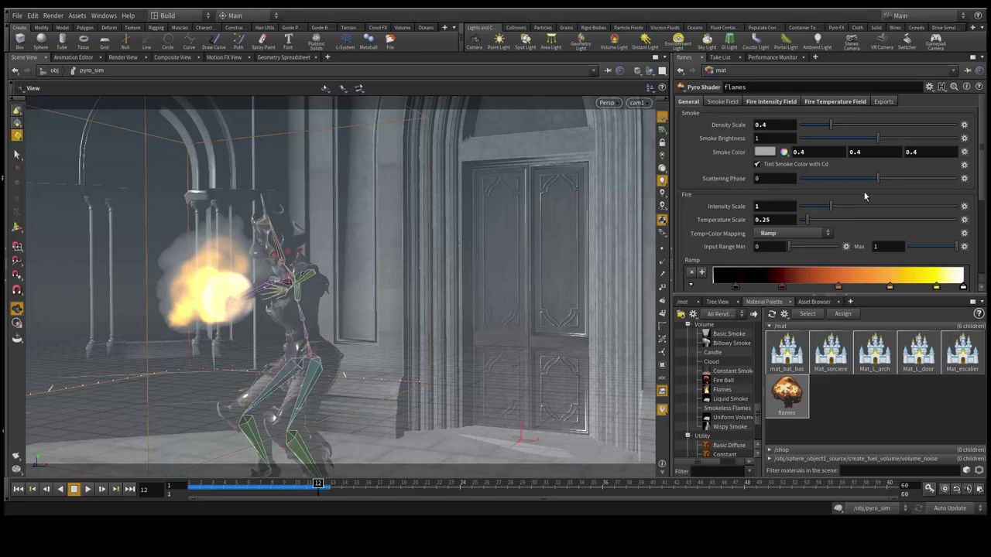
Shift the fire ramp's first, darkest point slightly left, then switch to Render View.
mouse_move(983, 188)
left_mouse_down()
mouse_move(983, 209)
mouse_move(983, 198)
left_mouse_up()
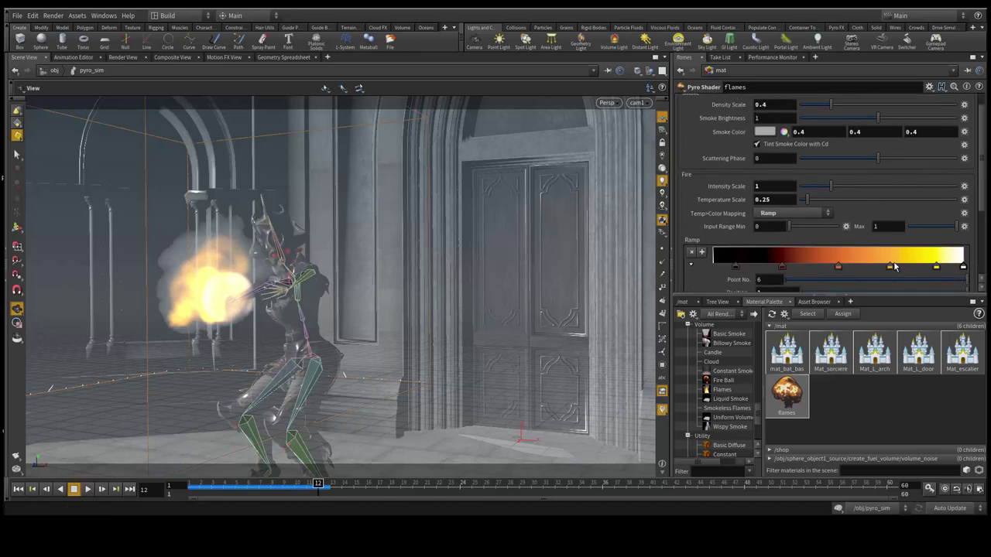
scroll(879, 265, "down", 1)
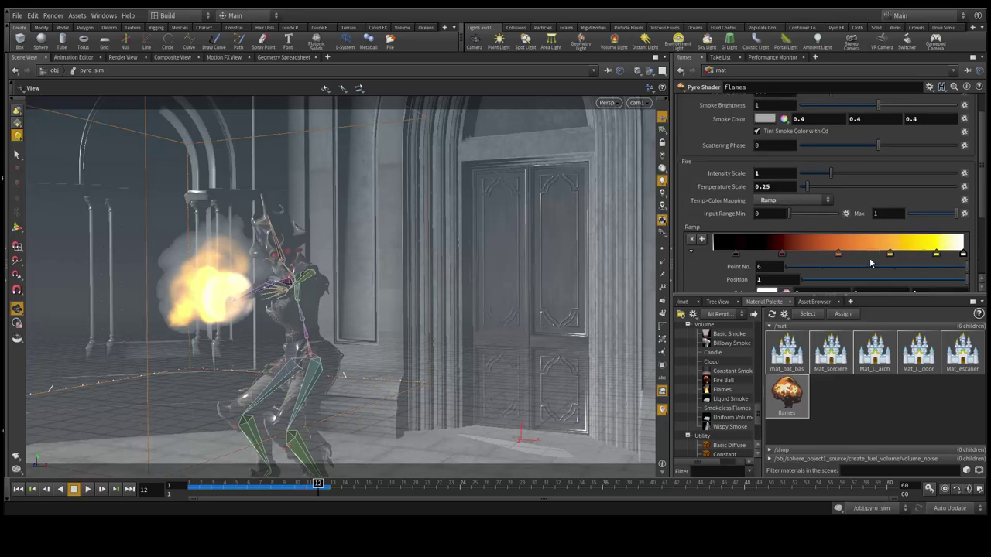
scroll(873, 264, "down", 1)
scroll(870, 264, "up", 2)
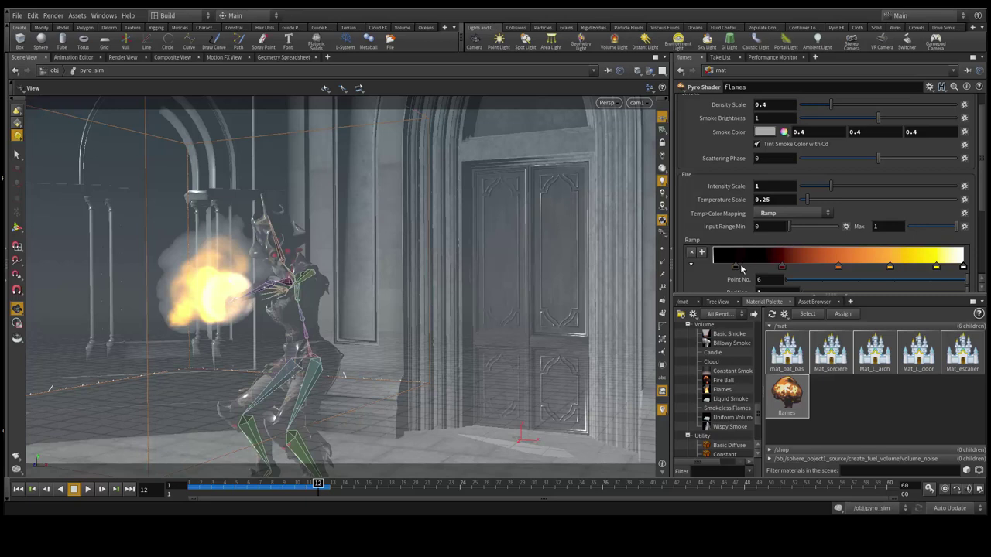
left_click_drag(735, 267, 727, 268)
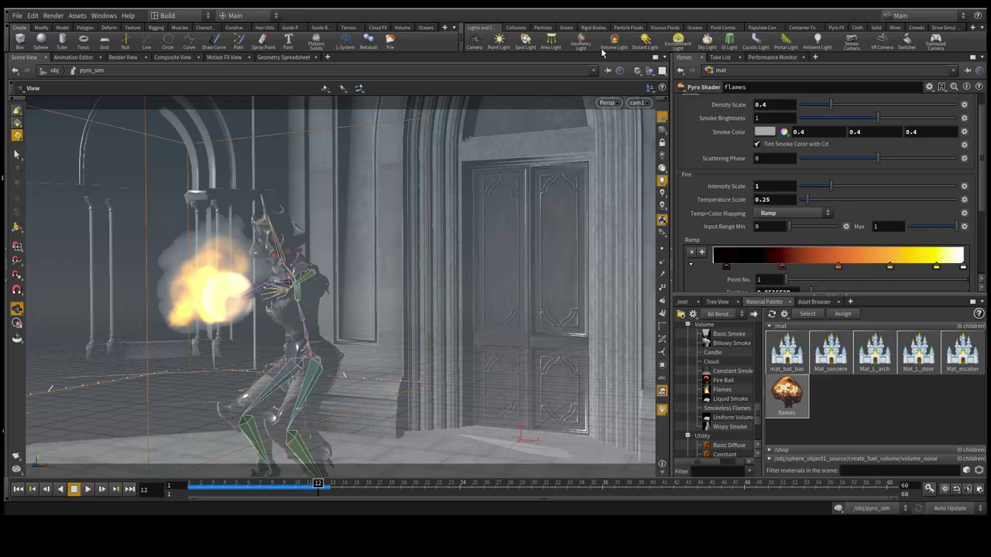
left_click(126, 58)
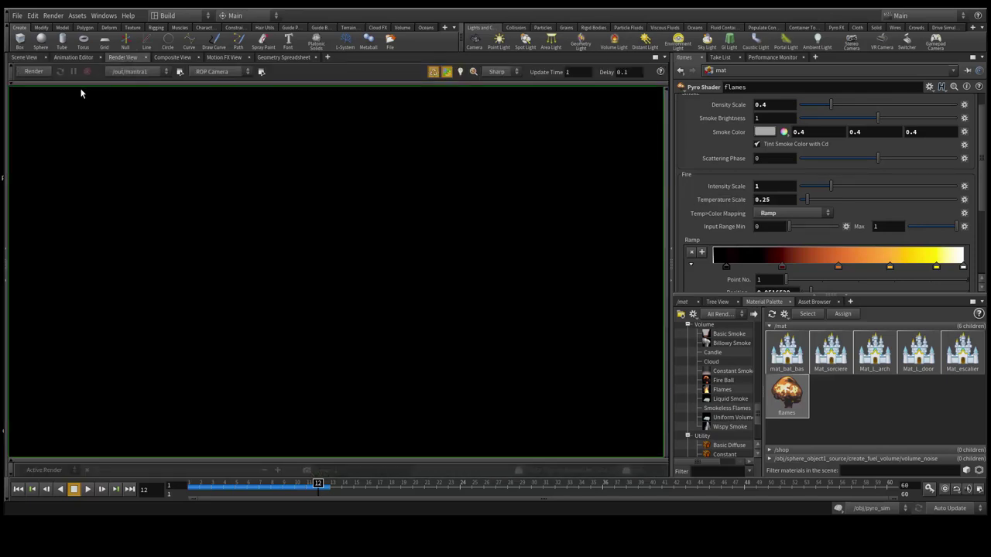
Start a Mantra render of the scene through /out/mantra1 in the Render View.
left_click(34, 71)
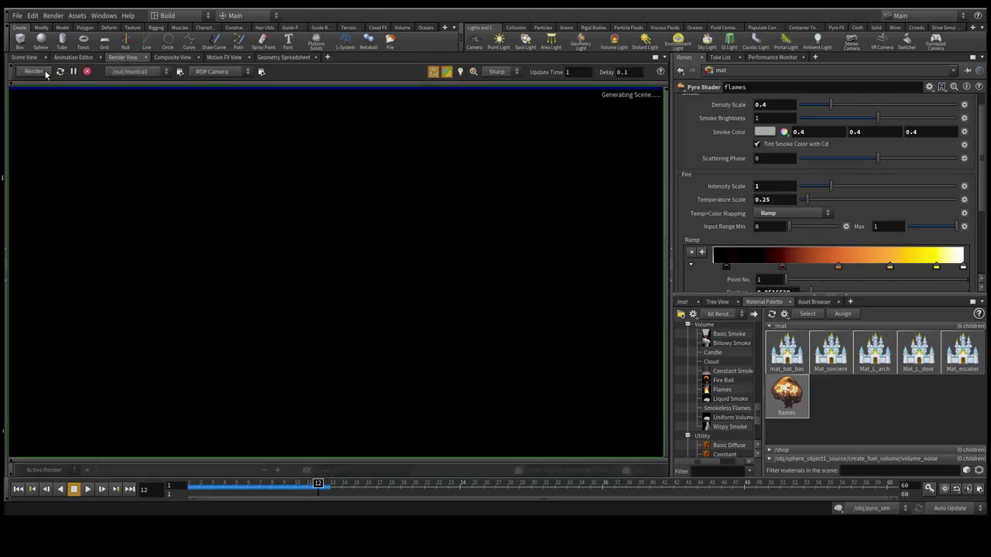